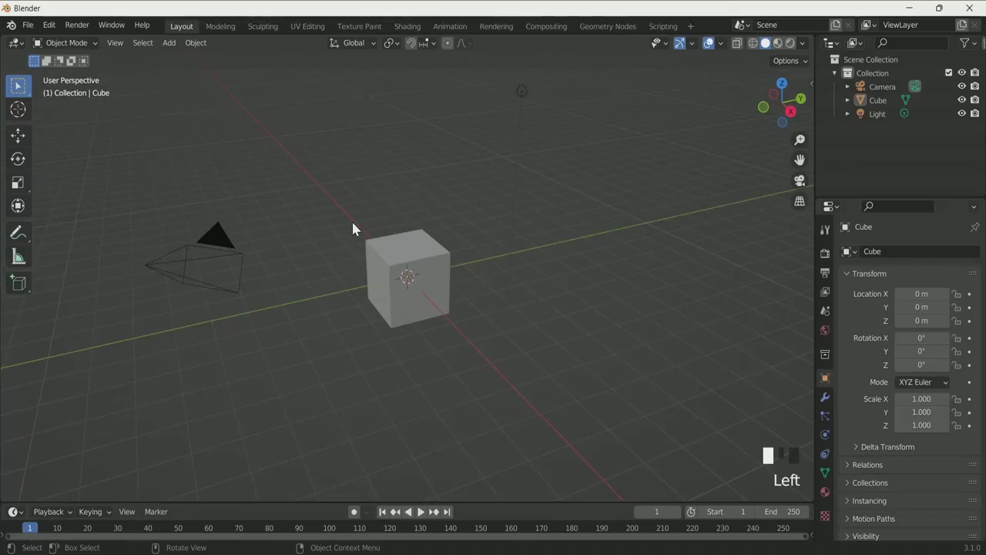
Delete the default cube and light from the scene.
drag(352, 221, 521, 317)
key(x)
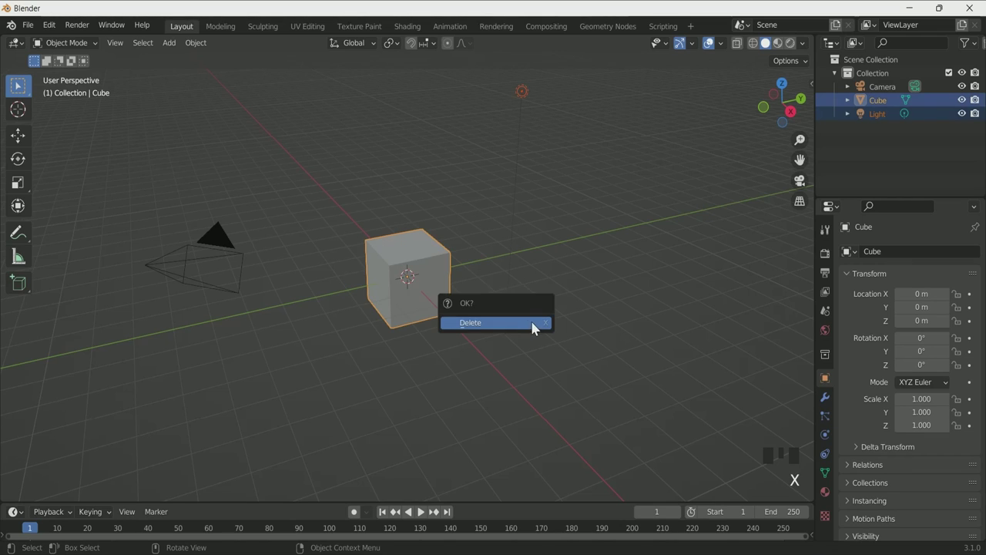
click(532, 324)
Add a torus mesh at the world origin.
key(shift+a)
mouse_move(481, 284)
click(553, 359)
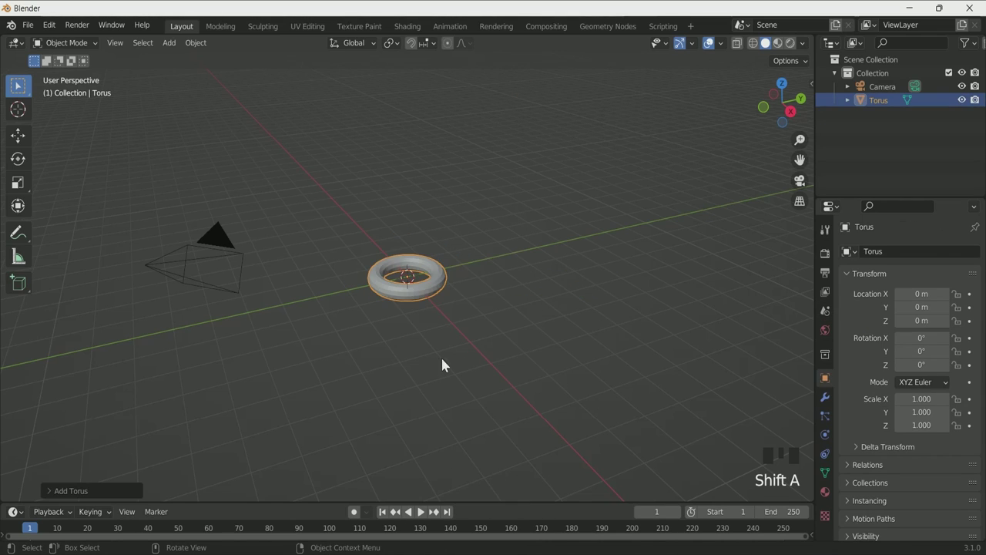
scroll(418, 348, up, 8)
middle_drag(414, 348, 679, 396)
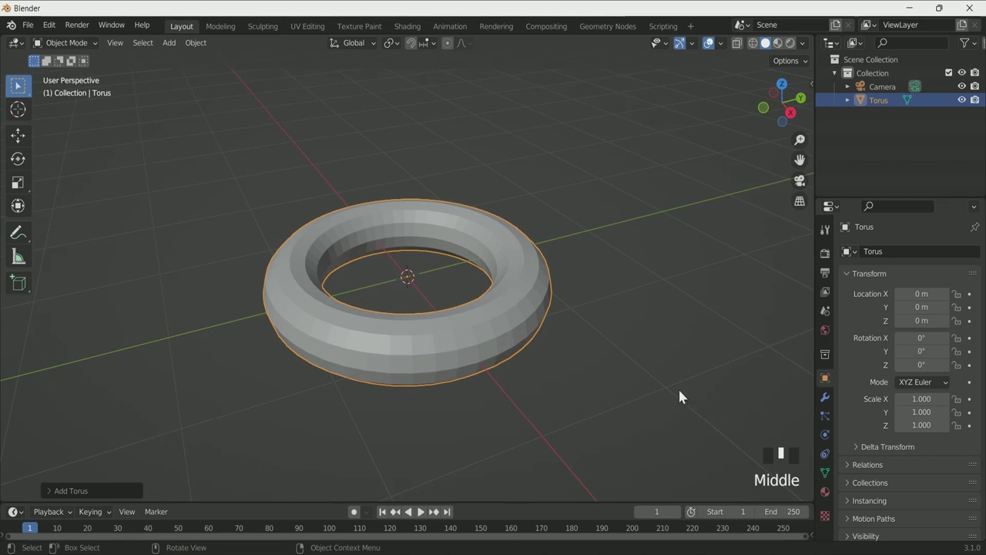
Add a Subdivision Surface modifier to the torus with viewport and render levels both set to 5.
click(826, 400)
click(925, 251)
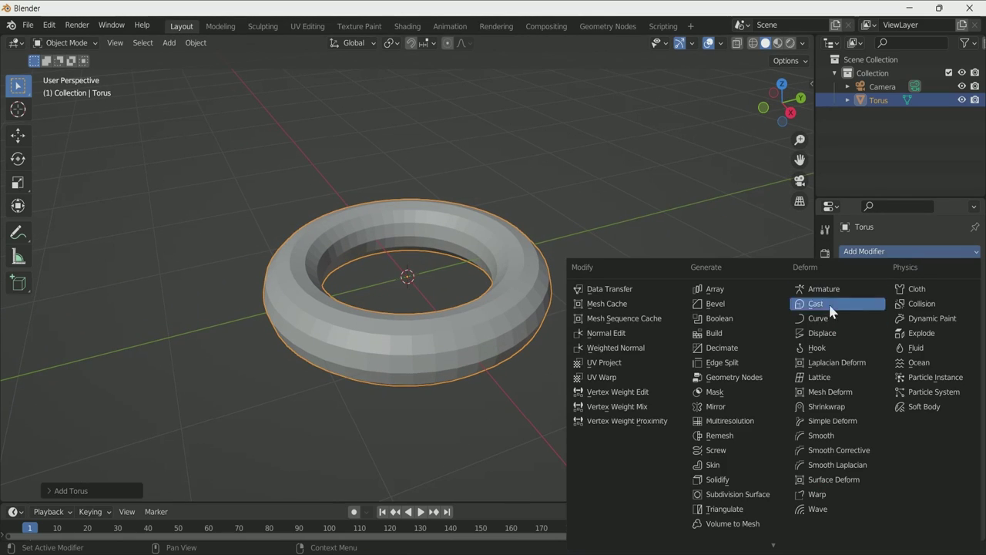
click(736, 496)
click(960, 311)
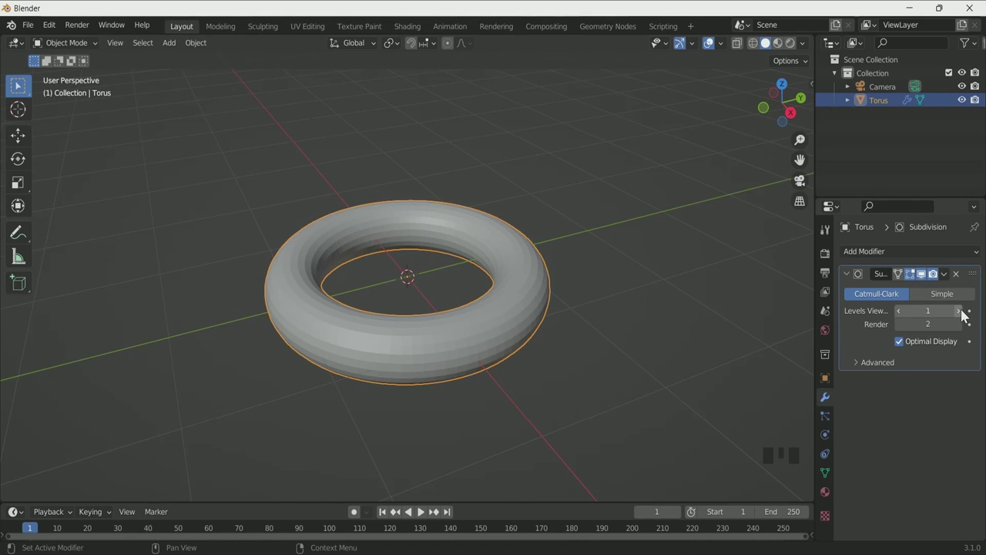
click(960, 310)
click(959, 325)
click(958, 325)
click(958, 325)
scroll(539, 401, up, 2)
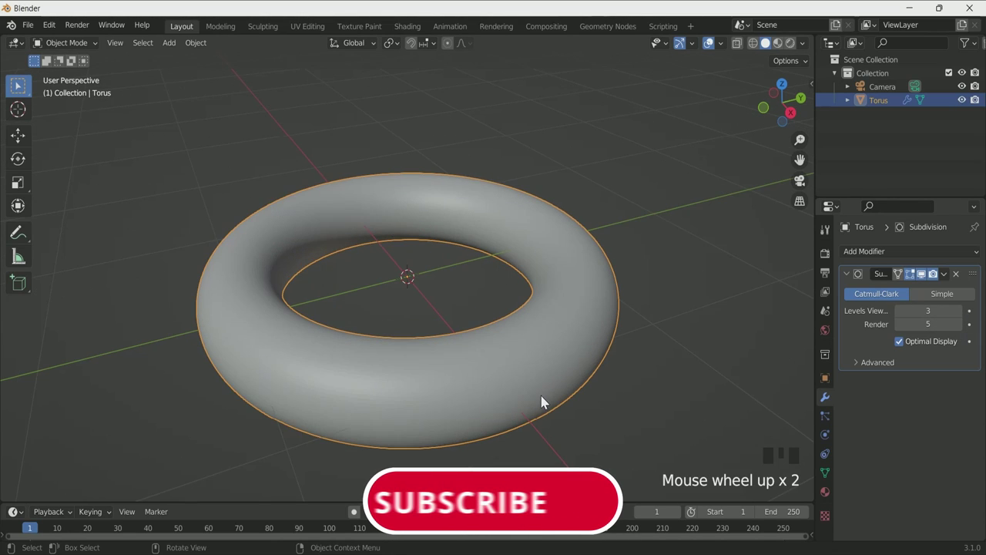
middle_drag(539, 401, 518, 387)
click(960, 311)
click(960, 311)
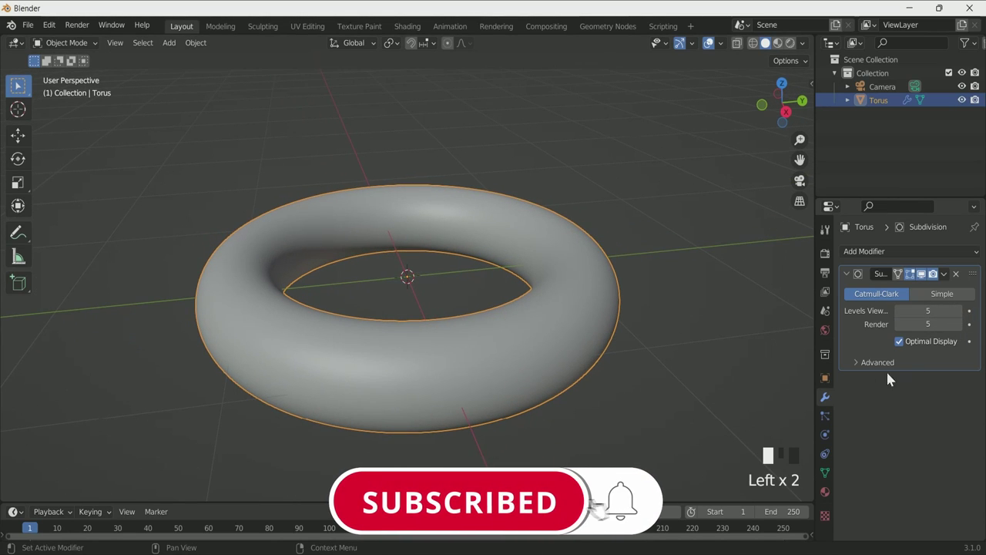
scroll(658, 437, up, 1)
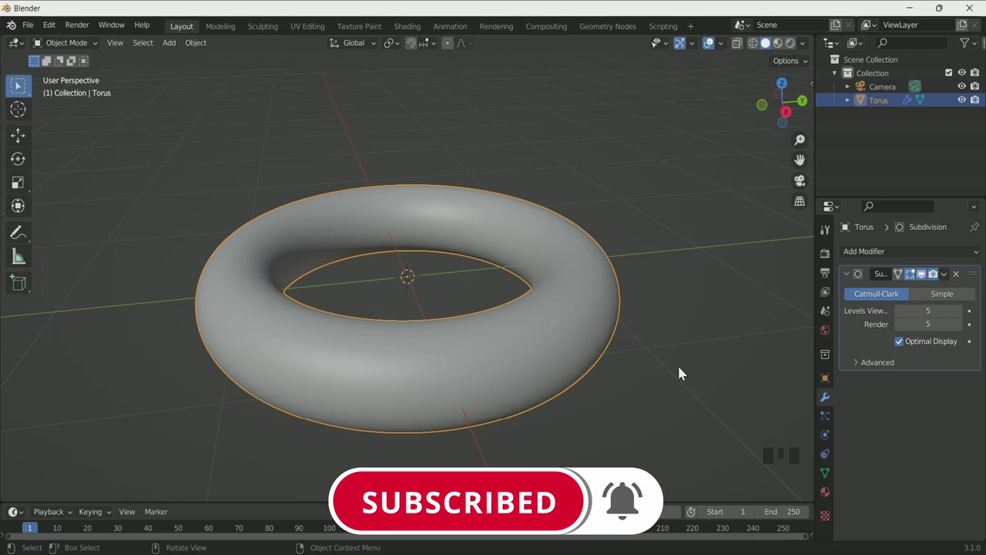
Add a Simple Deform modifier to the torus, twisting it by 180° around the X axis.
click(886, 251)
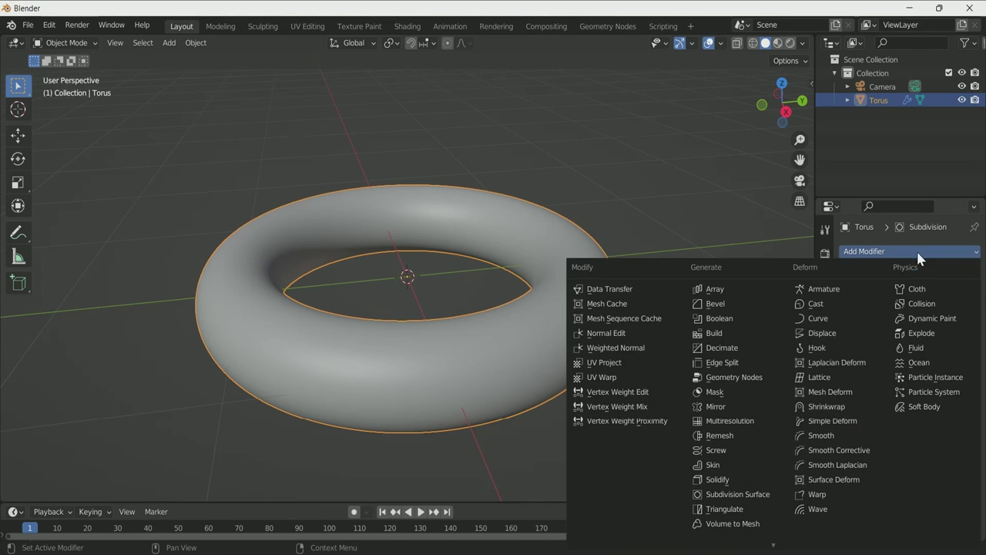
click(836, 420)
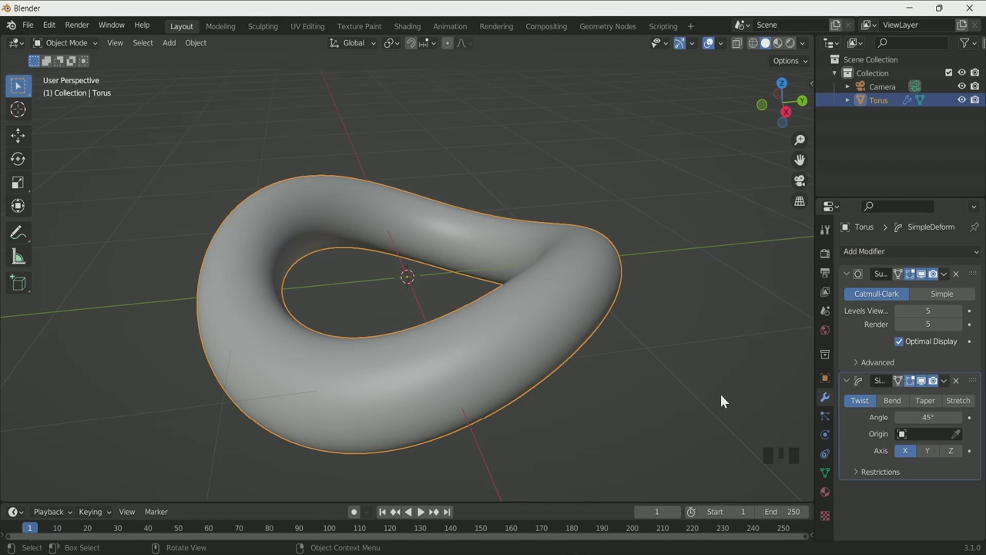
middle_drag(721, 401, 480, 377)
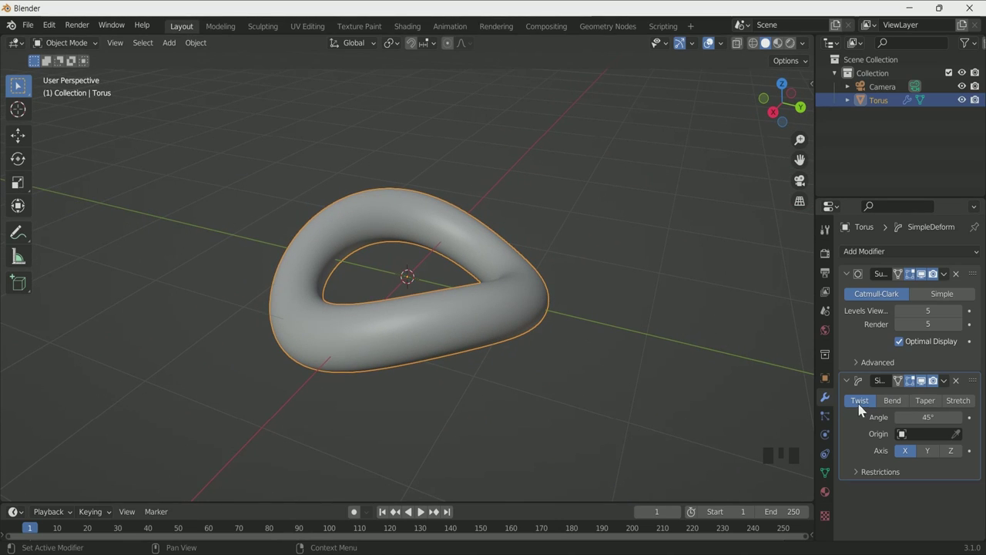
click(932, 417)
text(180)
key(Return)
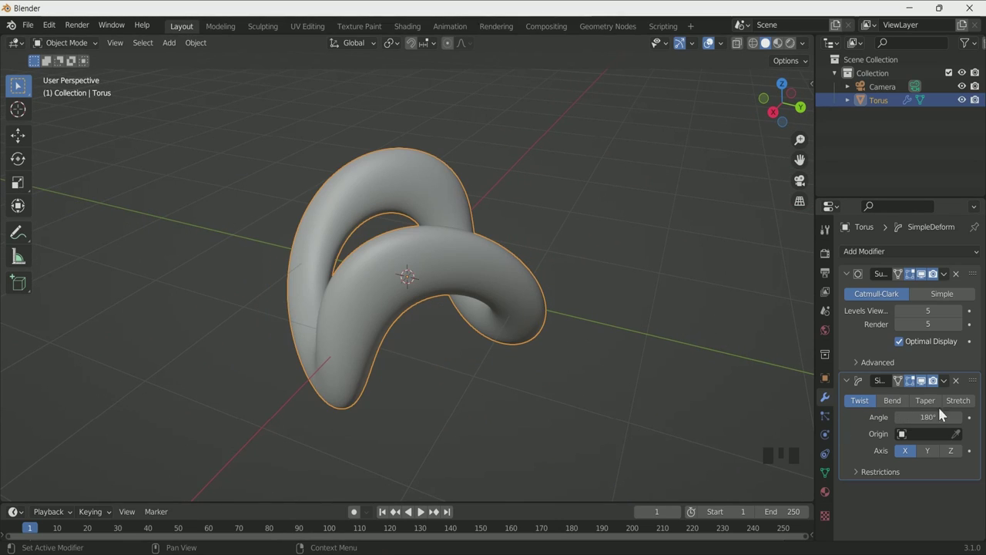
middle_drag(678, 377, 590, 375)
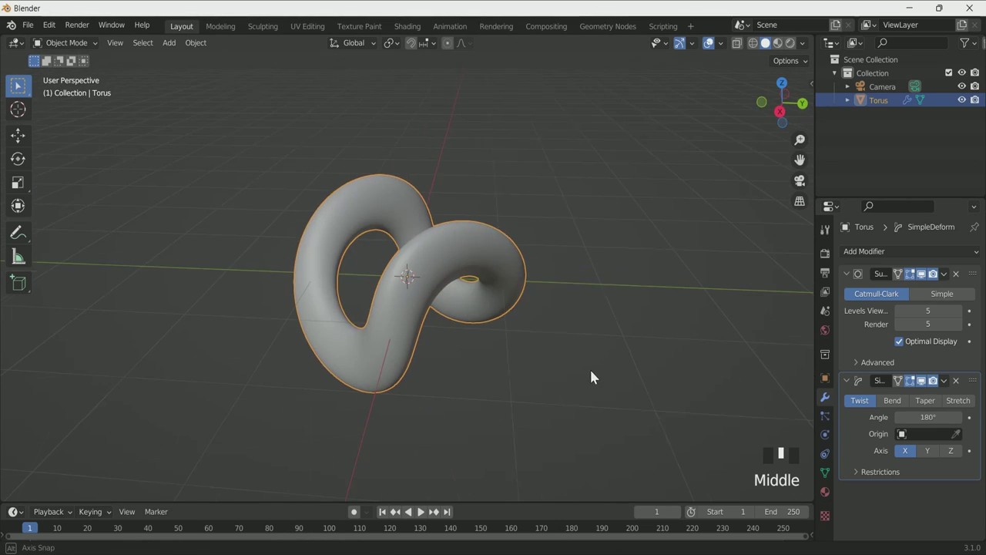
Duplicate the torus's Simple Deform twist modifier.
click(944, 380)
click(903, 437)
middle_drag(447, 389, 485, 376)
scroll(853, 390, down, 2)
scroll(853, 391, up, 4)
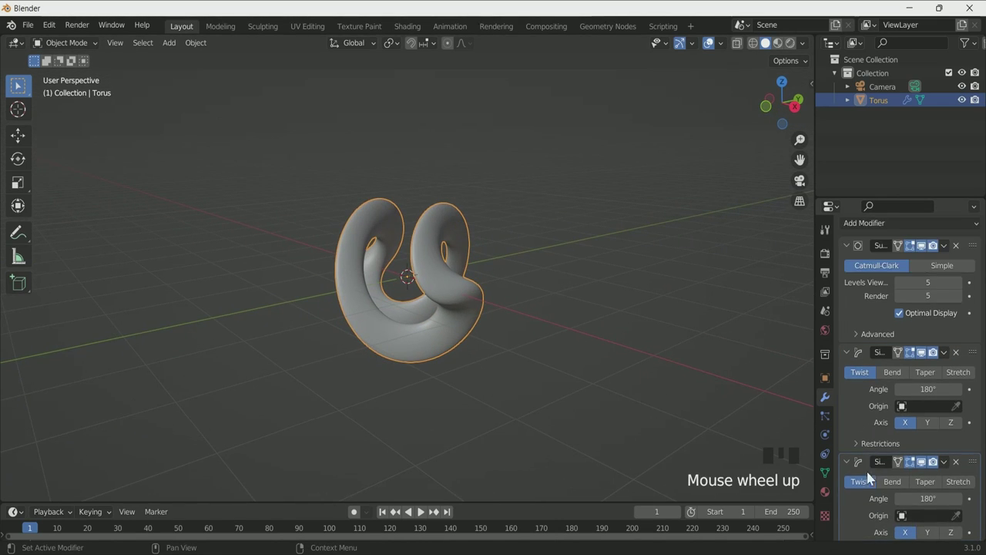
scroll(863, 470, down, 4)
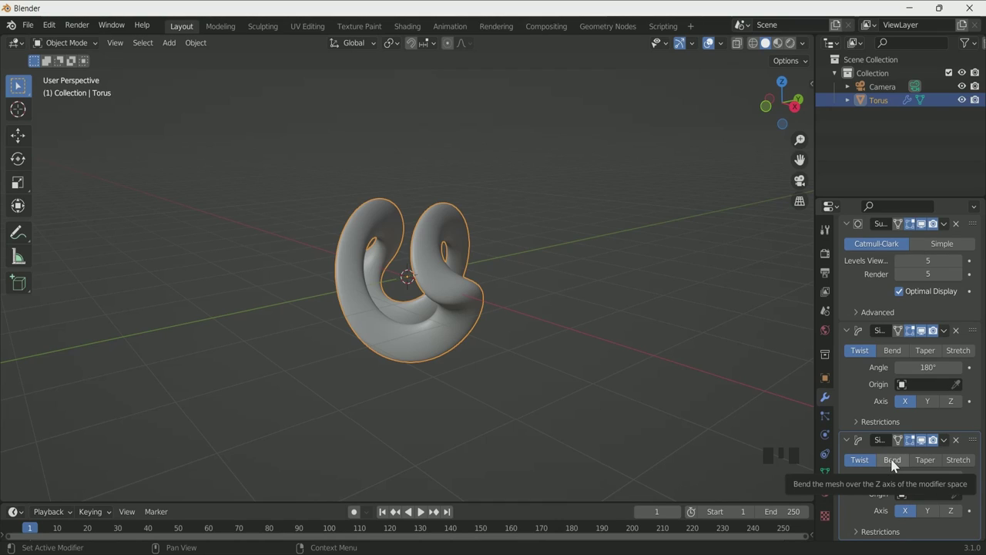
Switch the duplicated Simple Deform modifier to Bend with an angle of -241°.
click(892, 461)
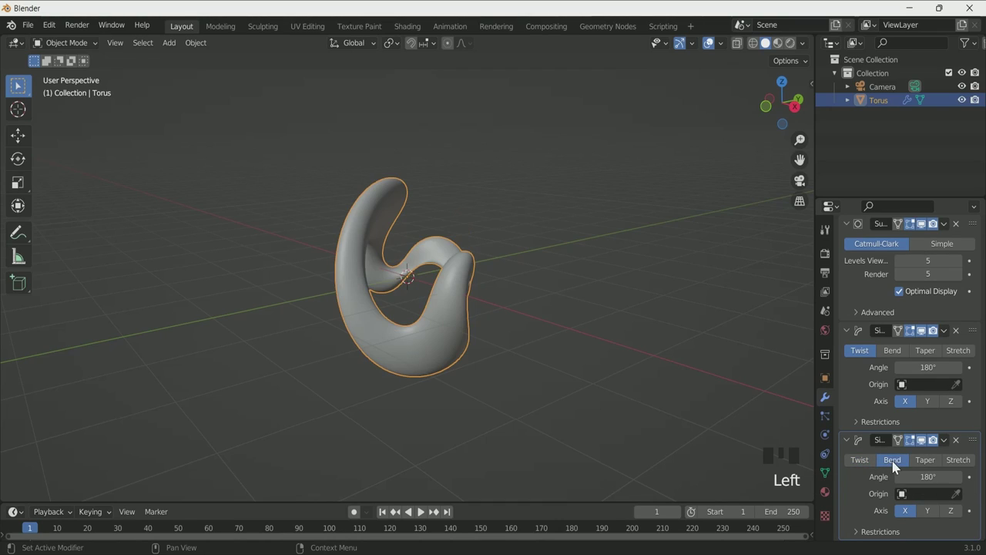
double_click(941, 477)
text(-241)
key(Return)
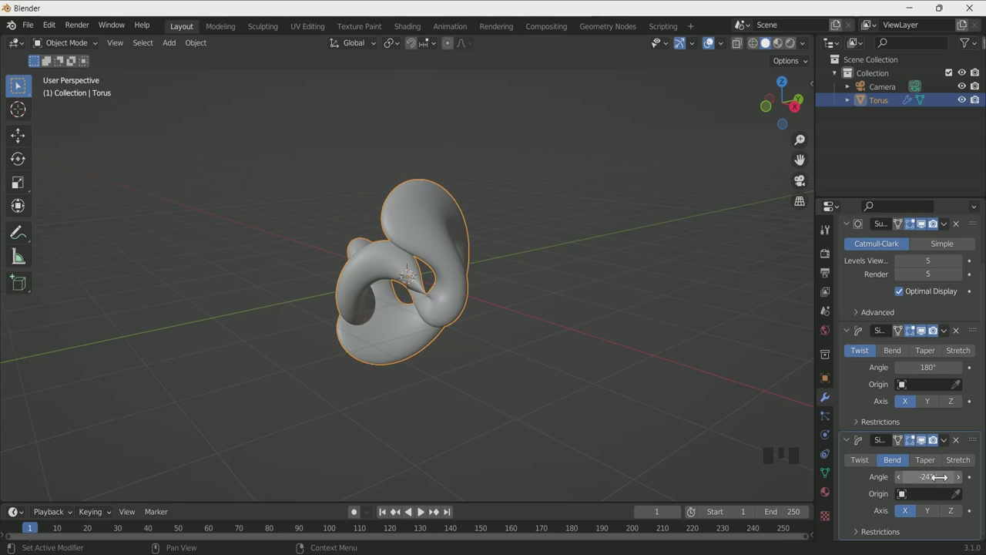
middle_drag(508, 416, 593, 369)
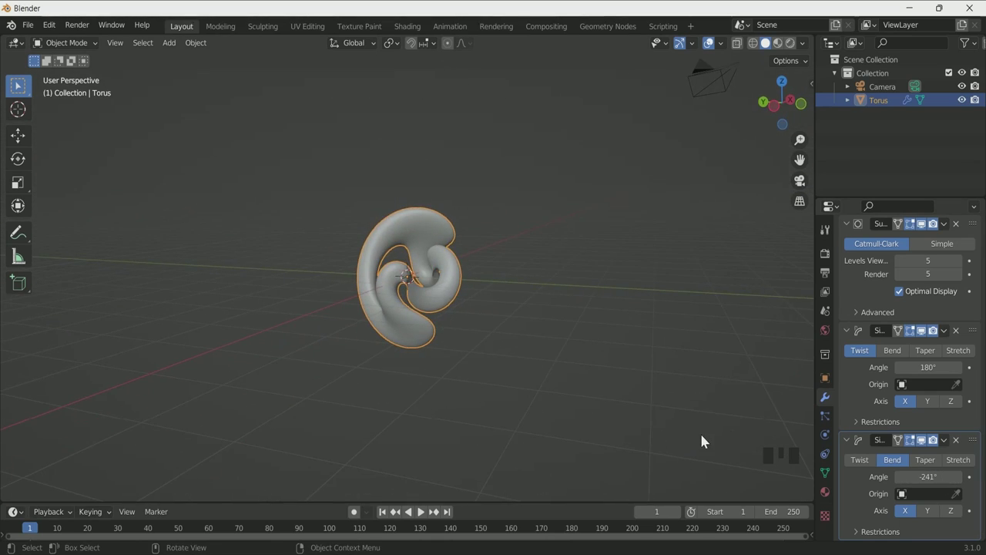
Try the Z and Y axes for the Twist modifier, and return it to the X axis.
click(950, 401)
middle_drag(693, 393, 931, 406)
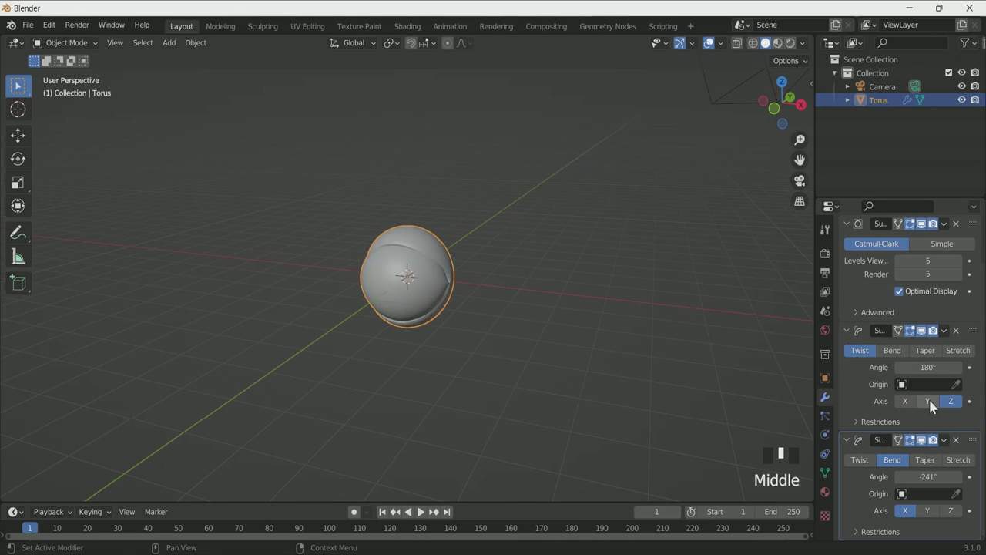
click(928, 401)
click(904, 400)
Set the Bend modifier's deform axis to Y.
click(927, 510)
mouse_move(485, 361)
middle_down()
mouse_move(547, 373)
mouse_move(485, 344)
middle_up()
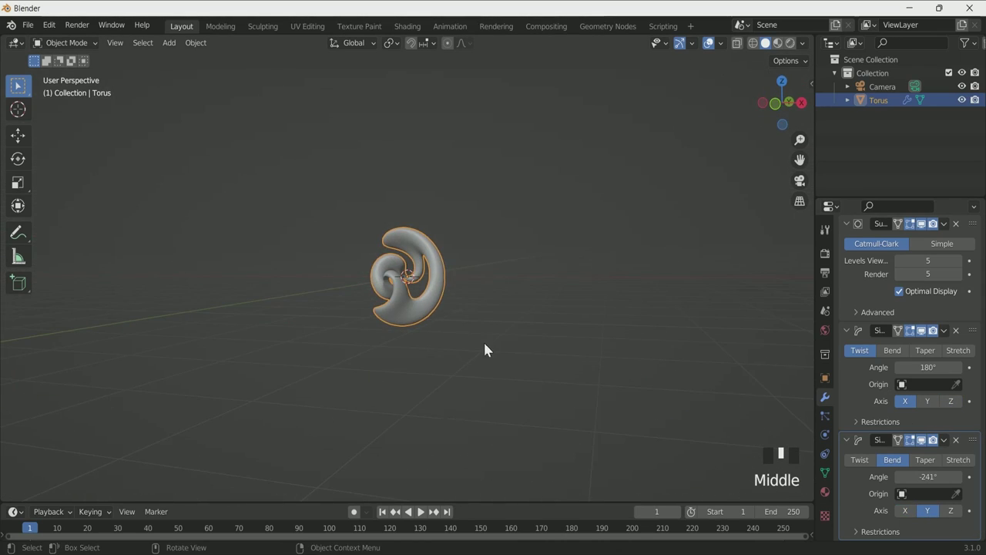
middle_drag(524, 382, 497, 379)
scroll(456, 374, down, 1)
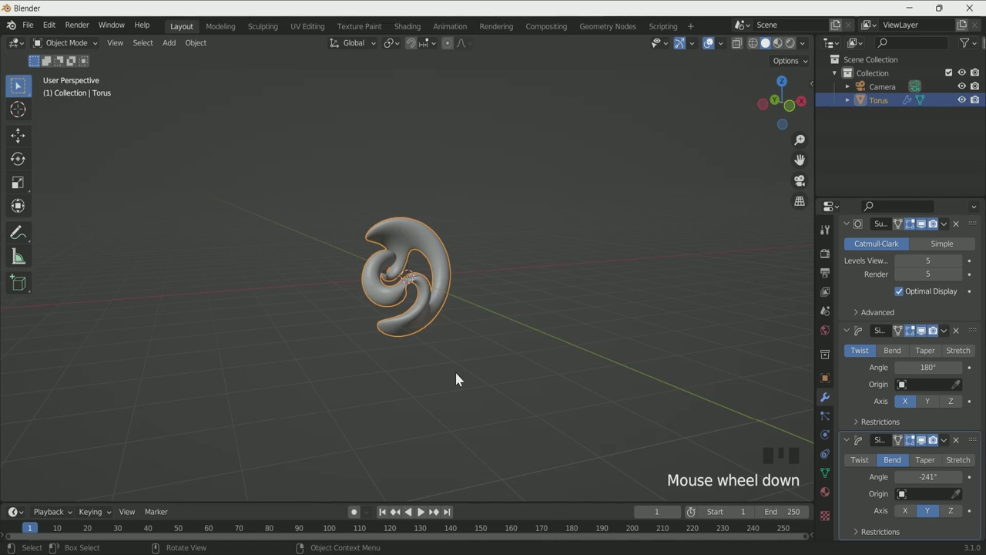
Raise the deformed torus vertically above the grid floor and set its Z location to 1.6 m.
key(KP_1)
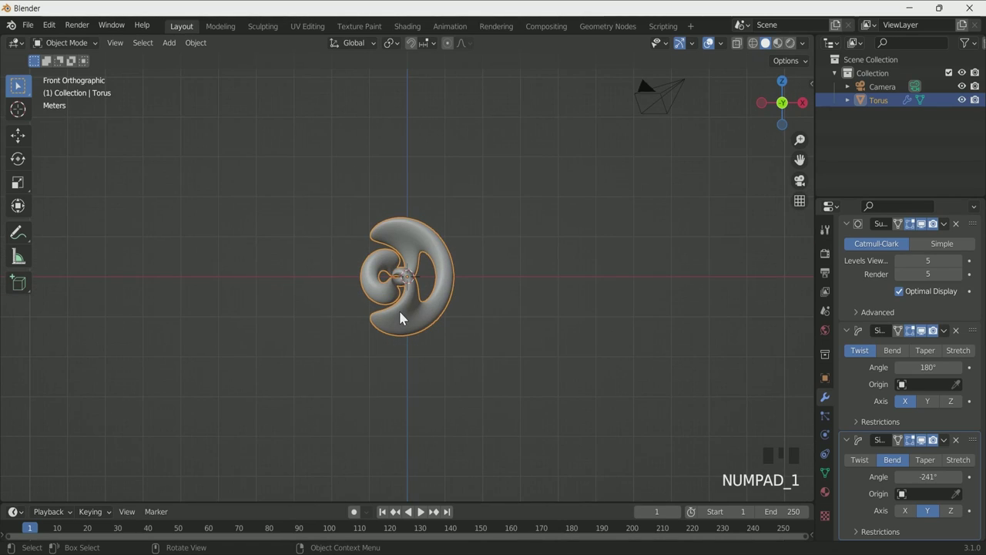
key(g)
key(z)
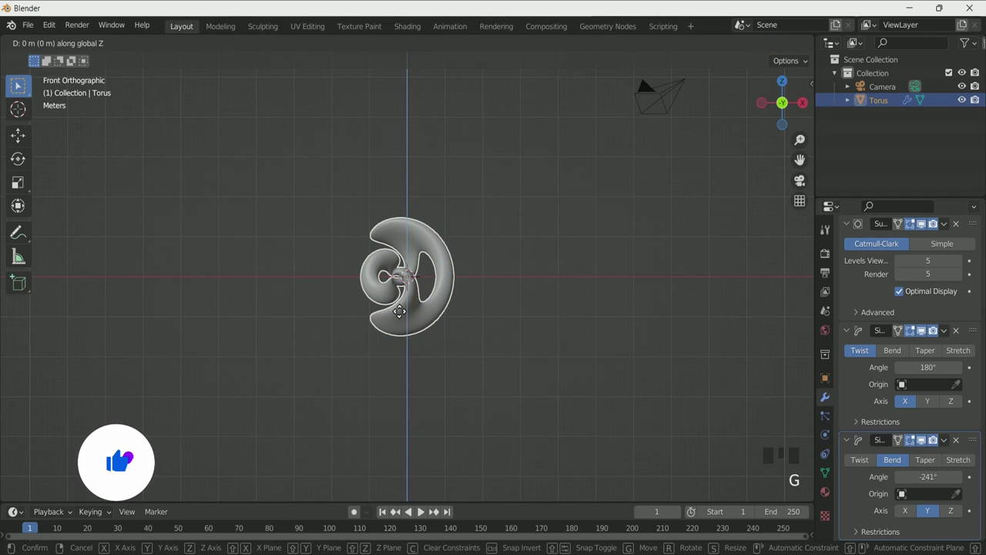
click(407, 246)
scroll(418, 301, up, 8)
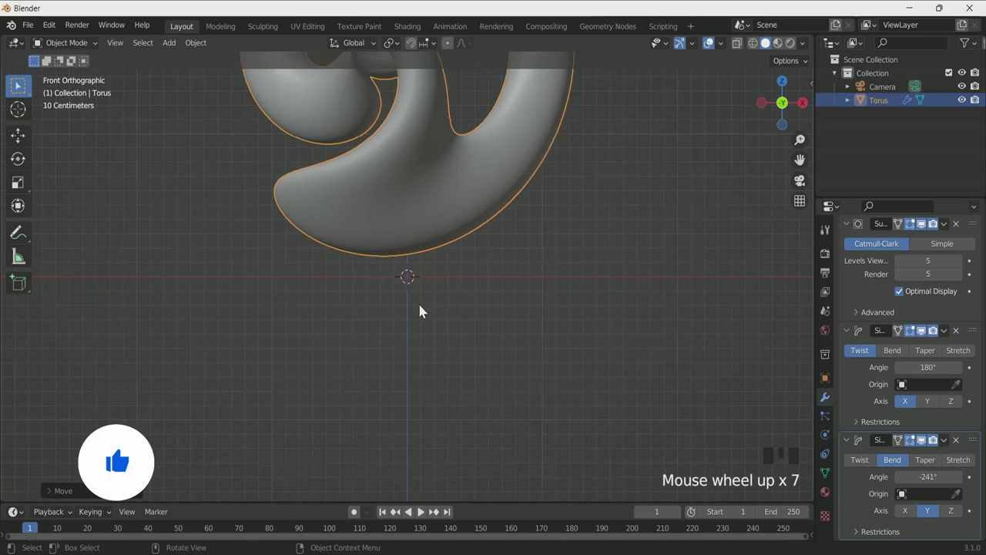
click(824, 378)
drag(921, 270, 902, 271)
text(1.6)
key(Return)
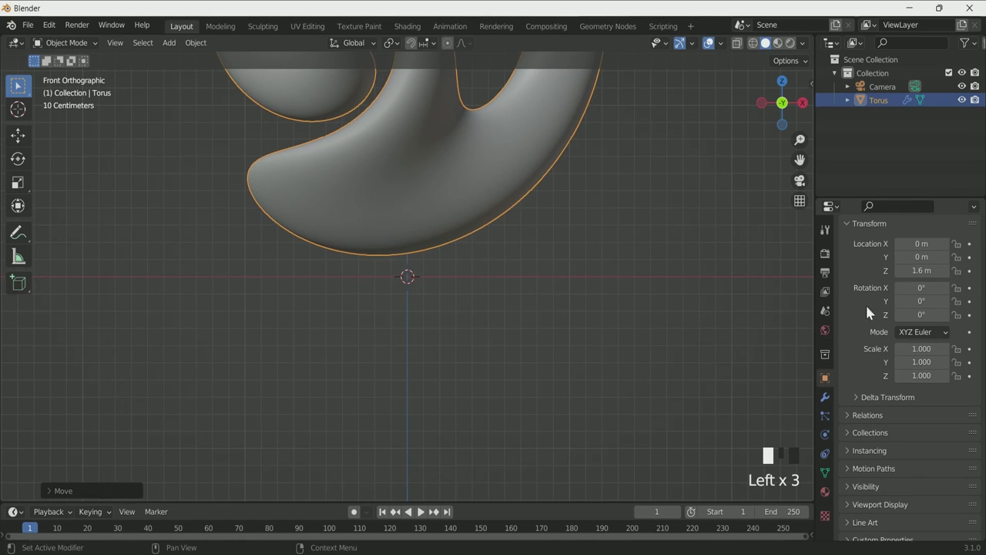
Add a plane at the origin beneath the torus and scale it up by a factor of 10.
scroll(459, 324, down, 5)
middle_drag(459, 324, 411, 379)
key(shift+a)
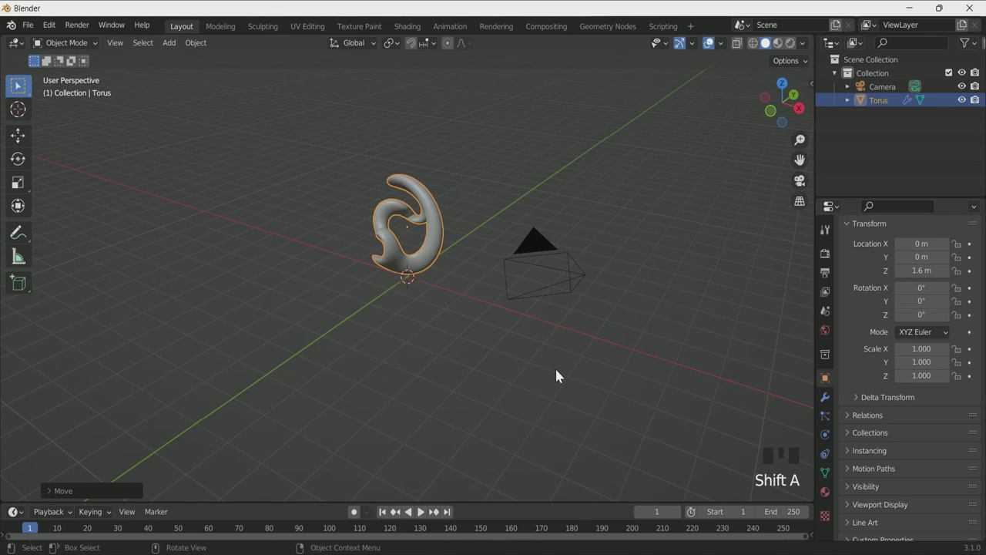
key(shift+a)
mouse_move(524, 279)
click(624, 281)
text(s)
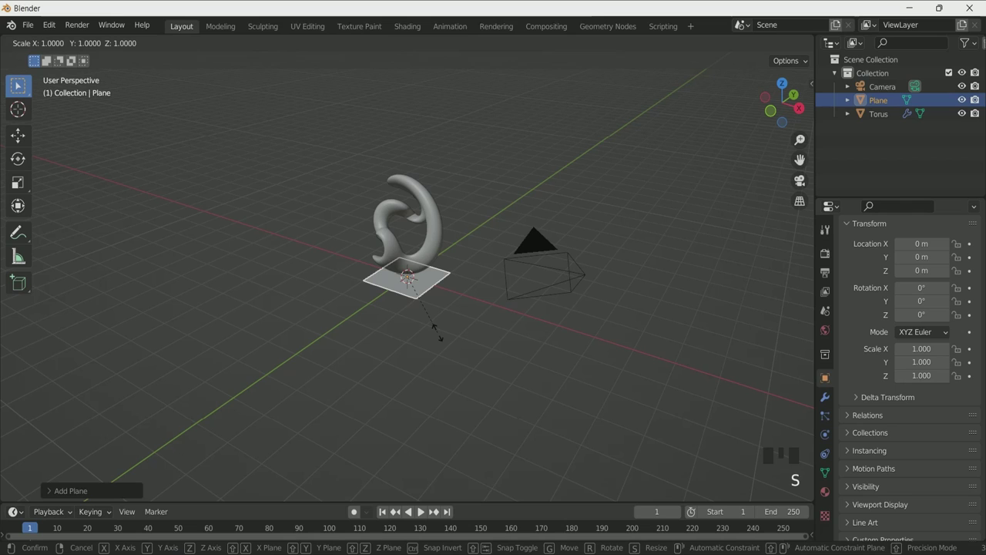
text(10)
key(Return)
scroll(487, 367, down, 3)
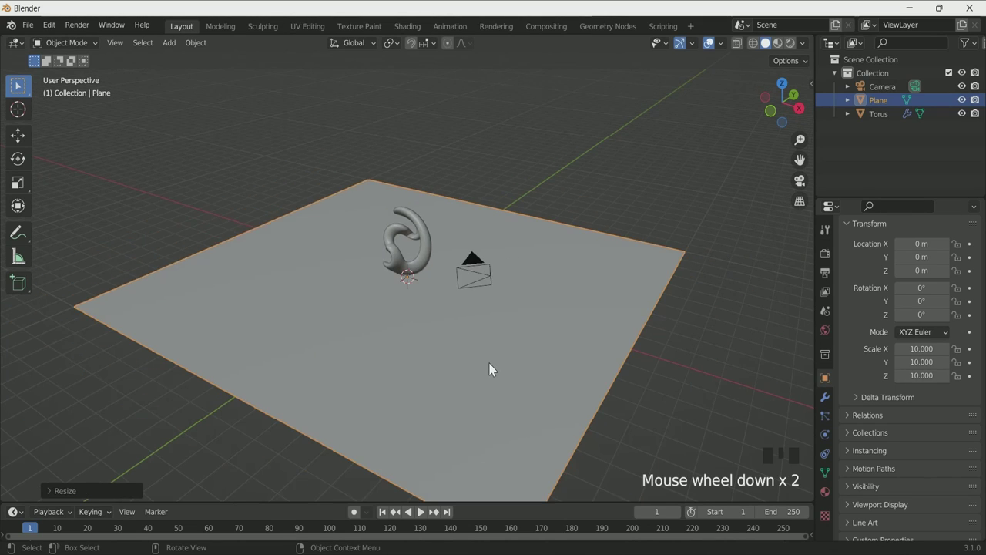
Extrude the plane's edge on the positive Y side straight up along Z to form a tall back wall.
middle_drag(485, 367, 450, 345)
scroll(465, 349, up, 2)
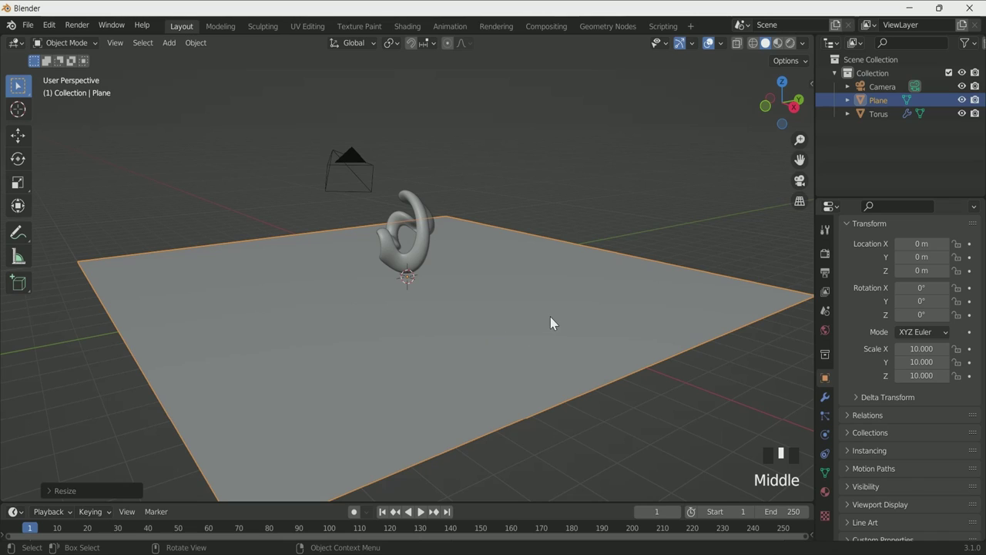
key(Tab)
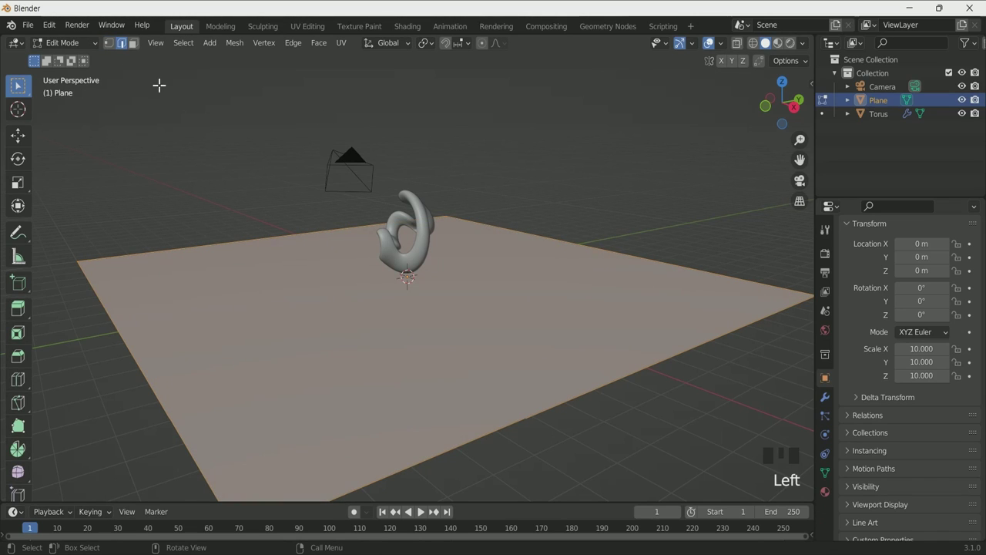
click(609, 241)
middle_drag(611, 254, 652, 227)
key(e)
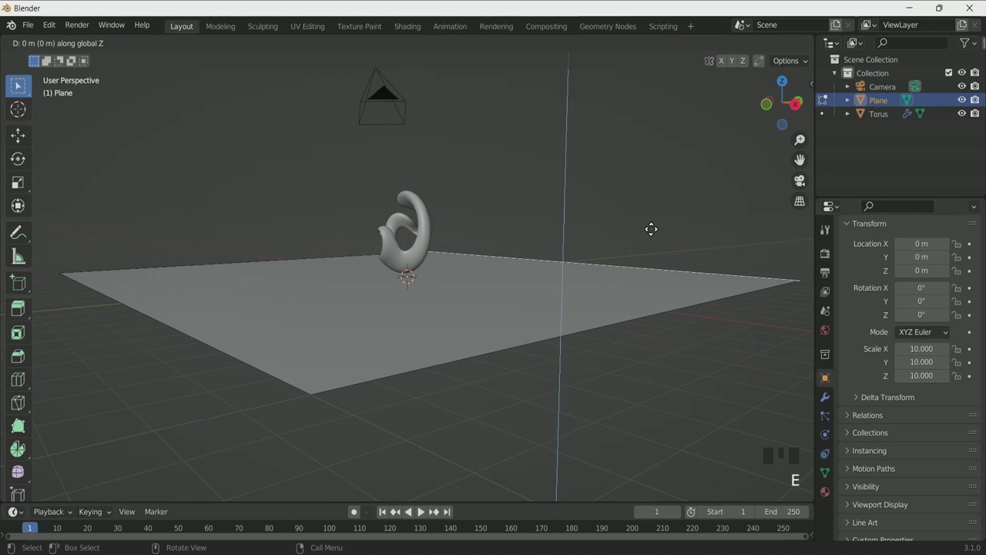
click(644, 396)
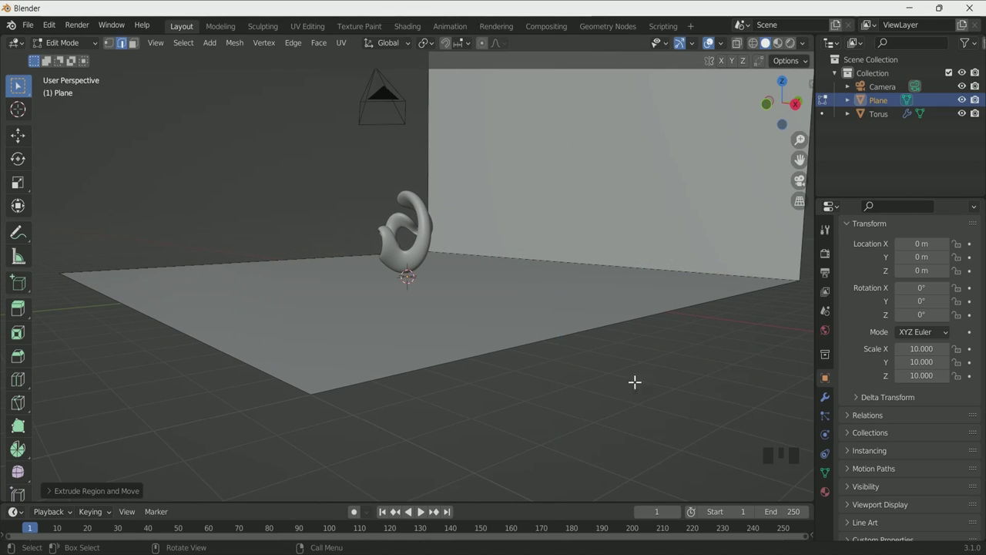
scroll(617, 359, down, 3)
middle_drag(616, 359, 558, 359)
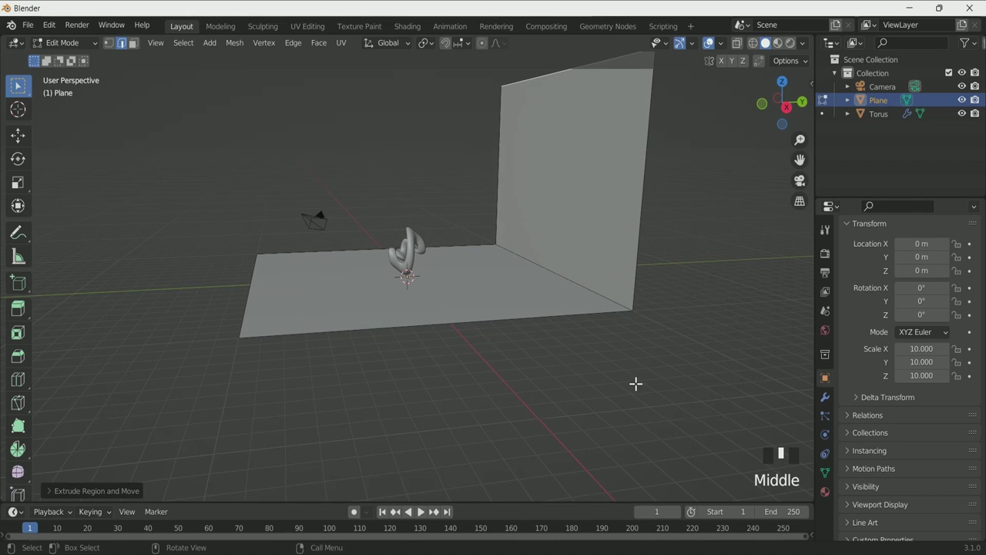
key(Tab)
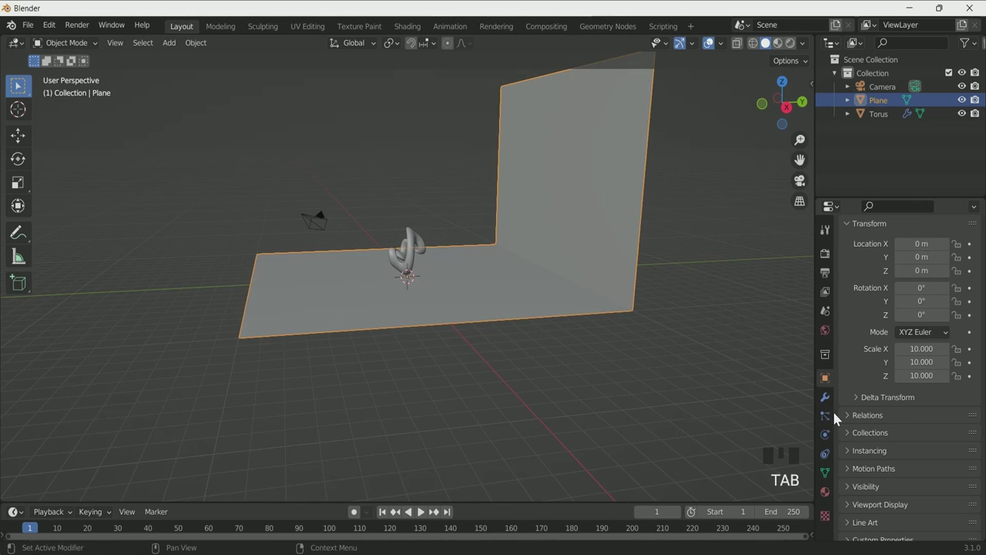
Add a Bevel modifier to the floor-and-wall plane.
click(825, 397)
click(880, 252)
click(730, 320)
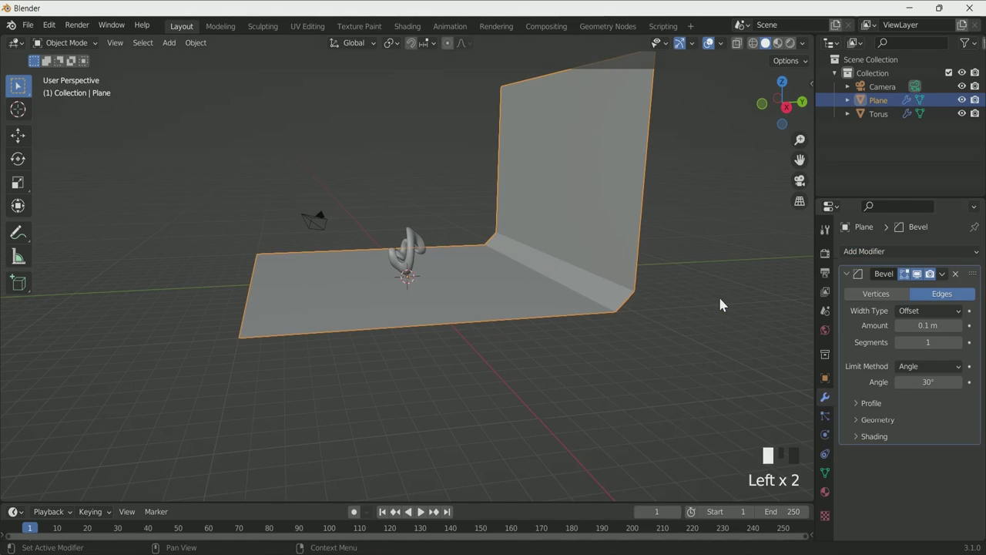
Set the plane's bevel amount to 0.52 m with 75 segments and move the plane to a Y location of -4.79 m.
drag(928, 325, 959, 342)
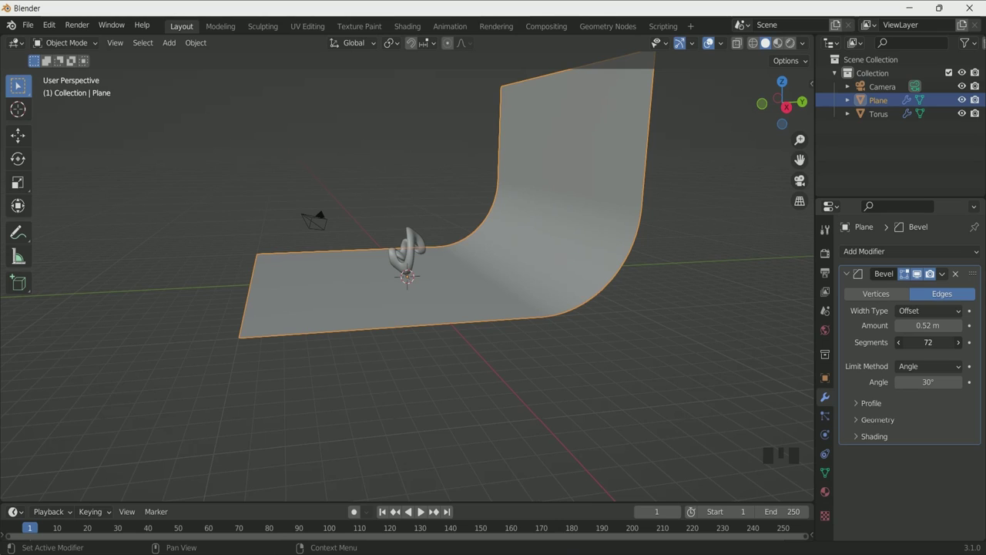
middle_drag(501, 331, 400, 292)
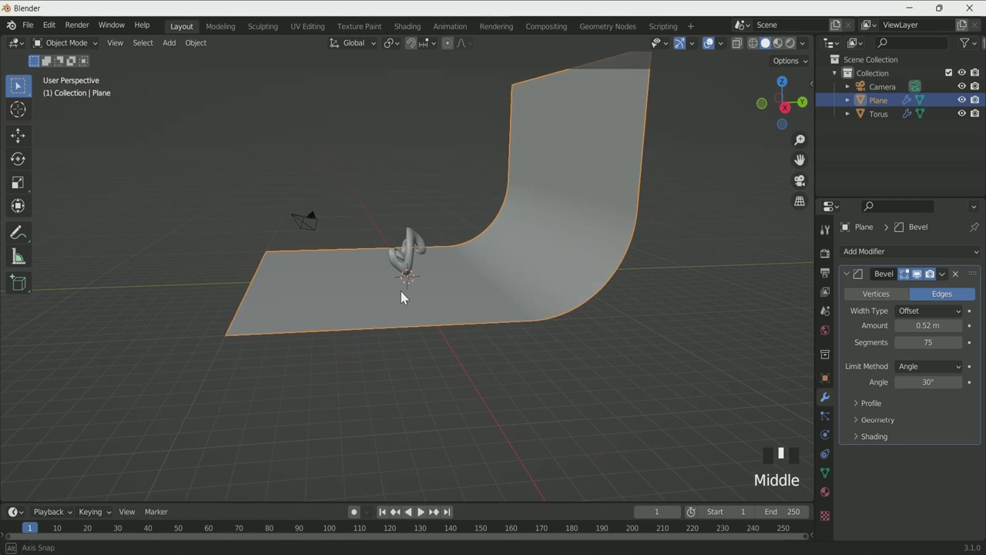
click(824, 377)
drag(922, 306, 853, 306)
middle_drag(561, 405, 654, 412)
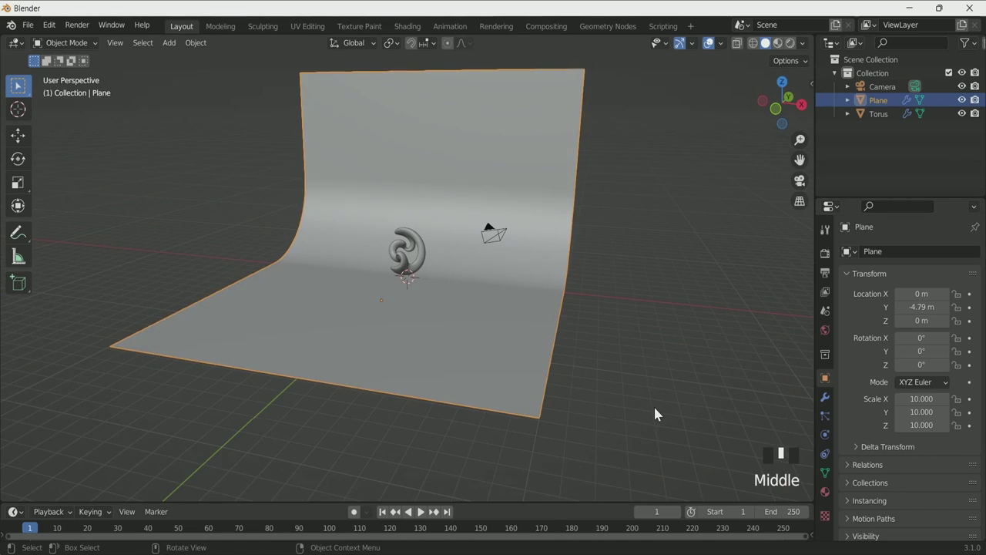
Align the camera to a straight front view centred on the torus.
key(KP_1)
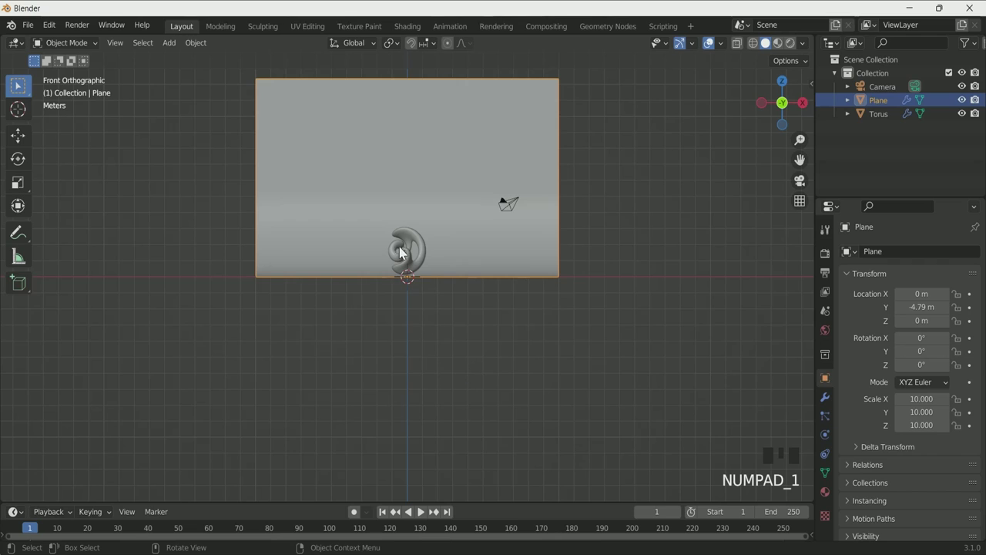
click(401, 250)
key(KP_Decimal)
scroll(401, 250, down, 4)
scroll(401, 251, down, 2)
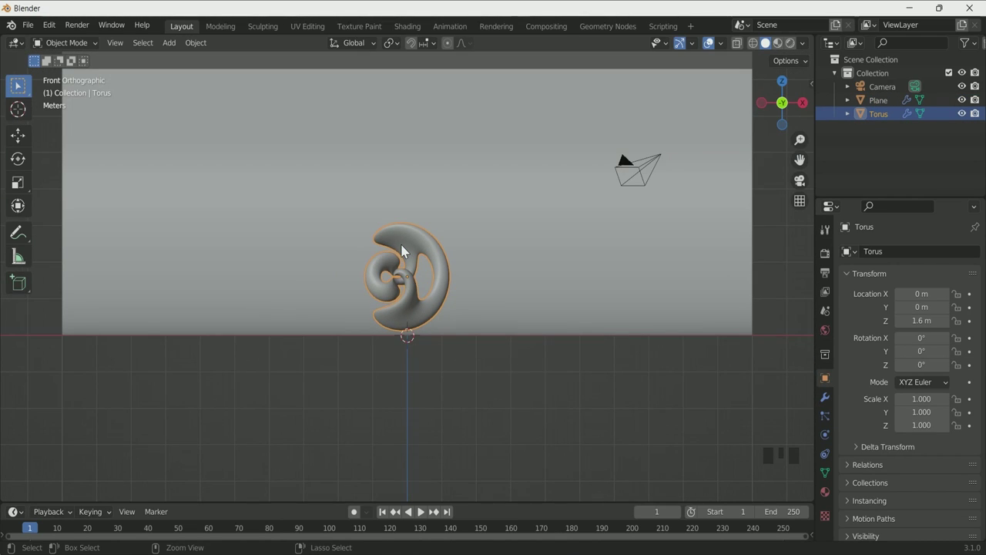
key(ctrl+alt+KP_0)
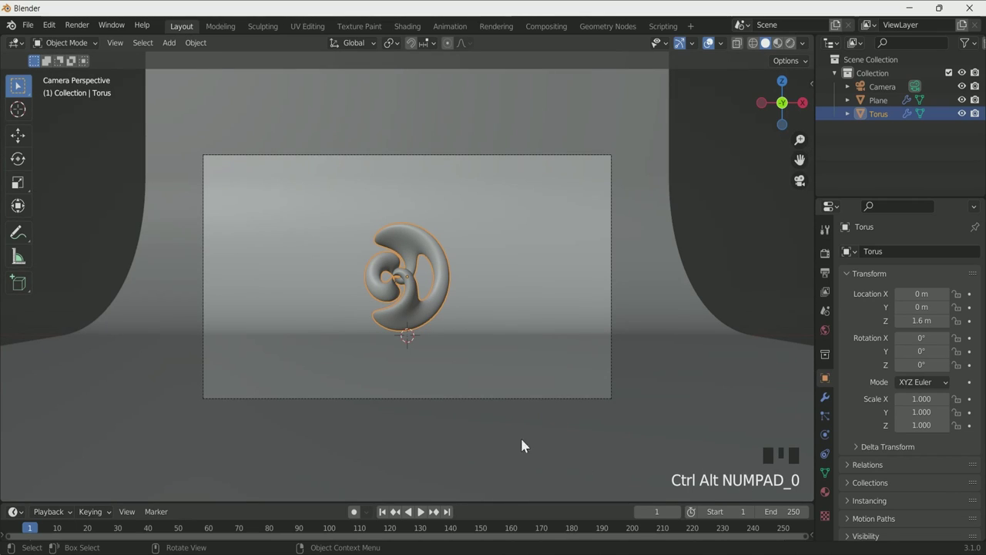
Set the camera's focal length to 85 mm.
click(825, 491)
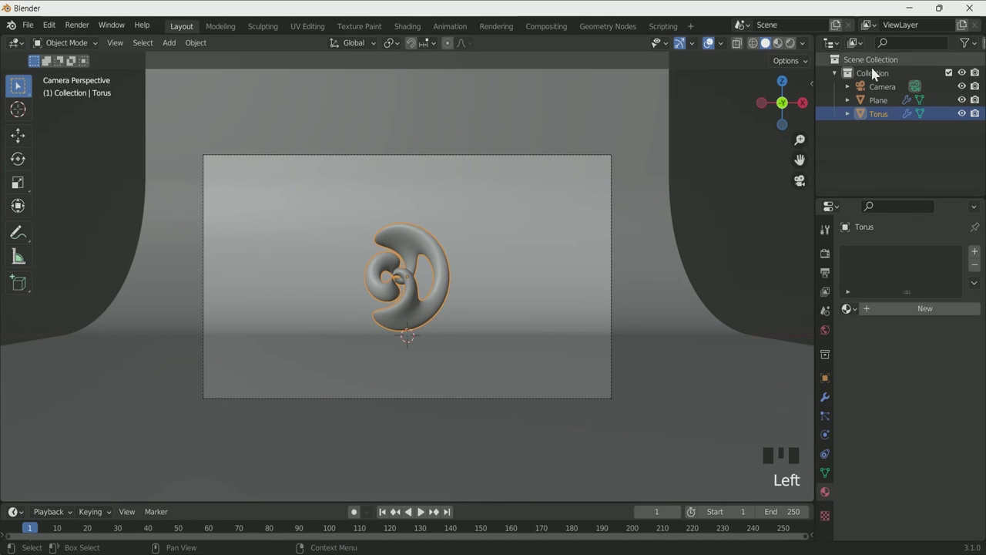
click(881, 86)
text(85)
key(Return)
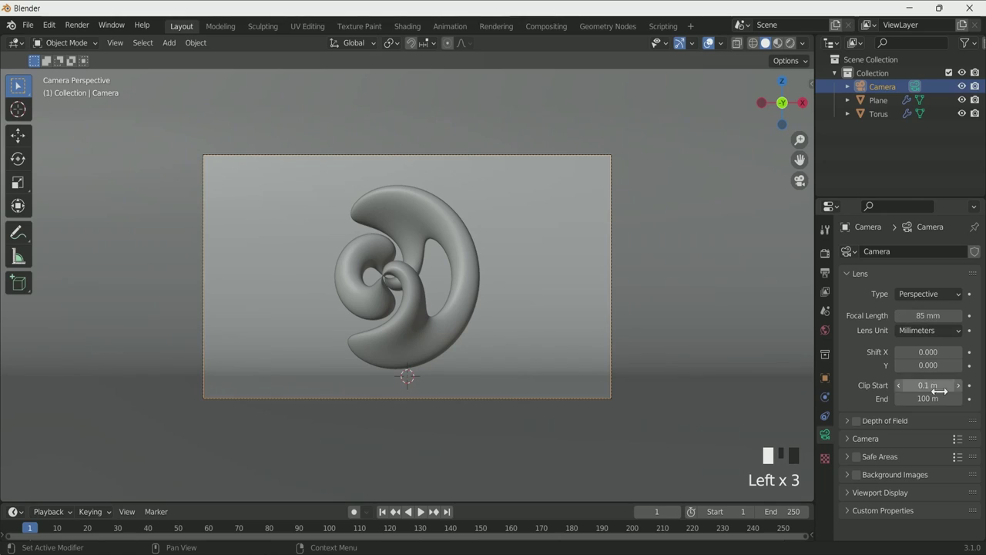
Move the camera back from the torus by setting its Y location to -17 m.
click(825, 377)
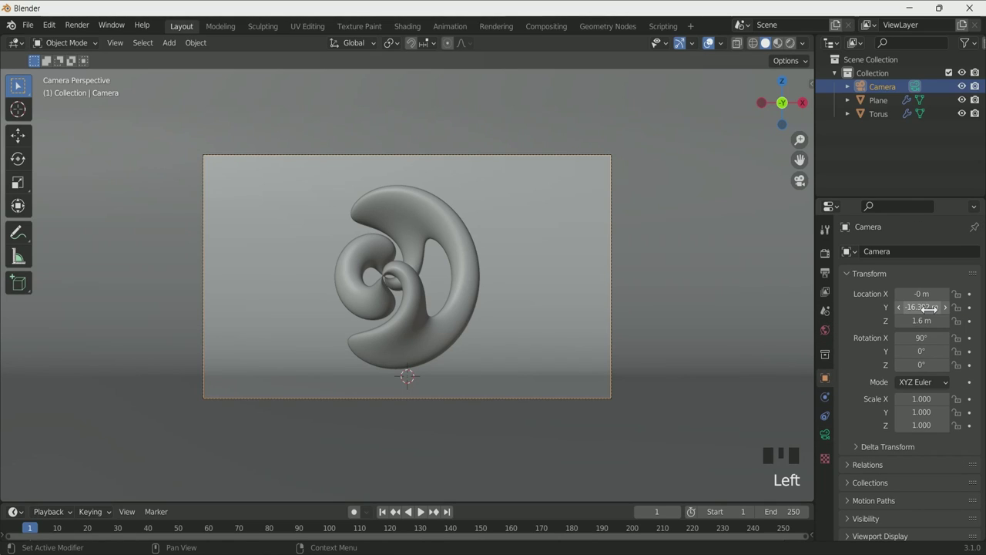
drag(929, 307, 906, 307)
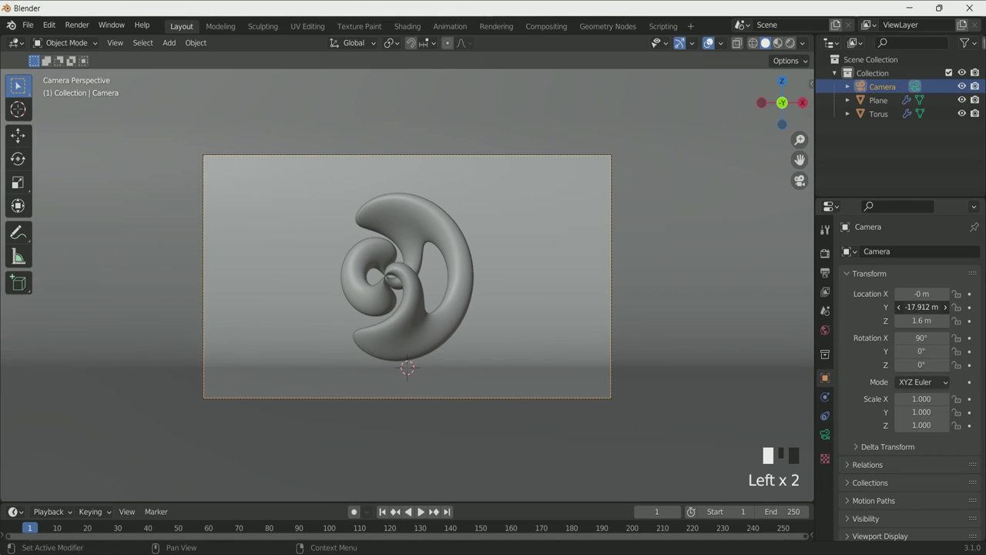
key(Return)
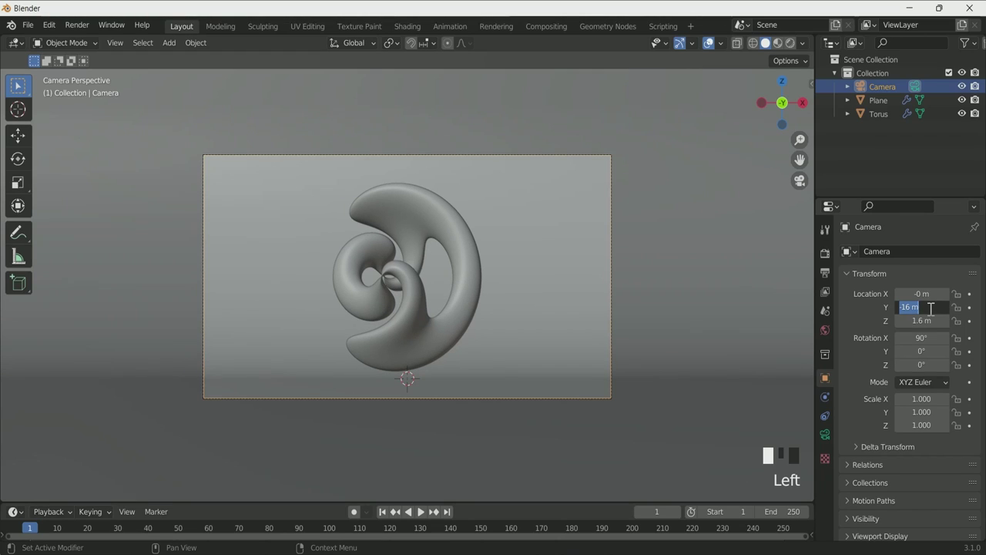
text(7)
key(Return)
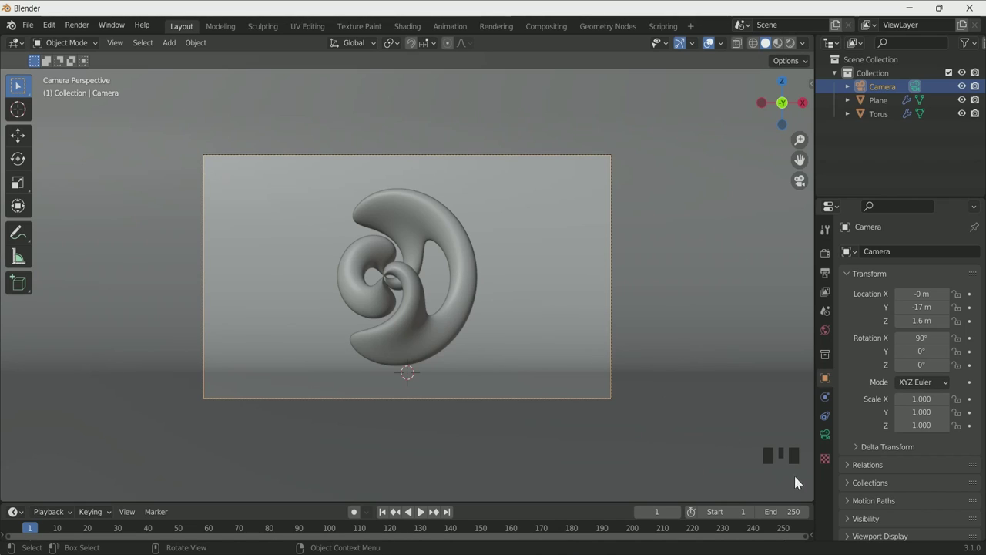
Raise the camera's passepartout opacity to 1.000 so everything outside the frame is blacked out.
click(825, 435)
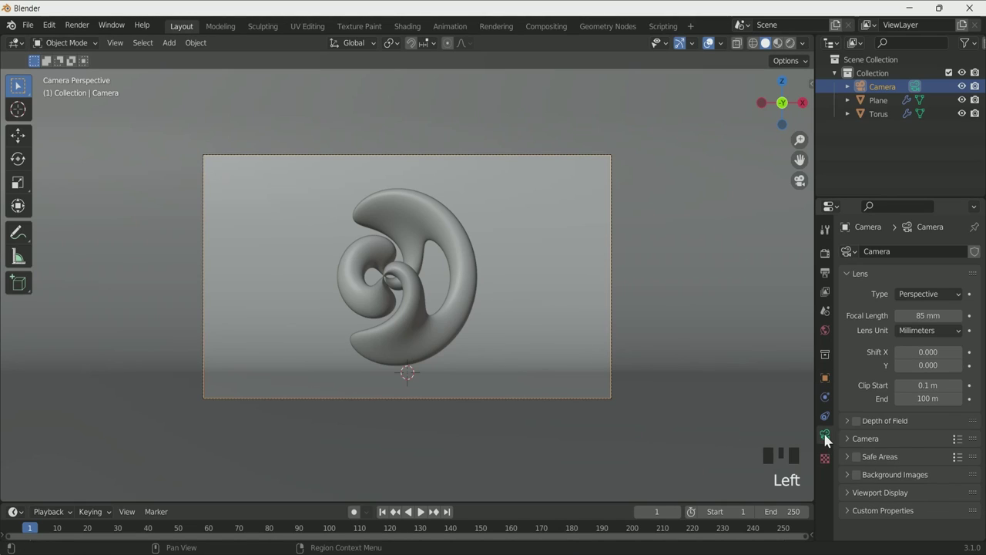
click(888, 489)
scroll(887, 488, down, 5)
drag(929, 493, 962, 493)
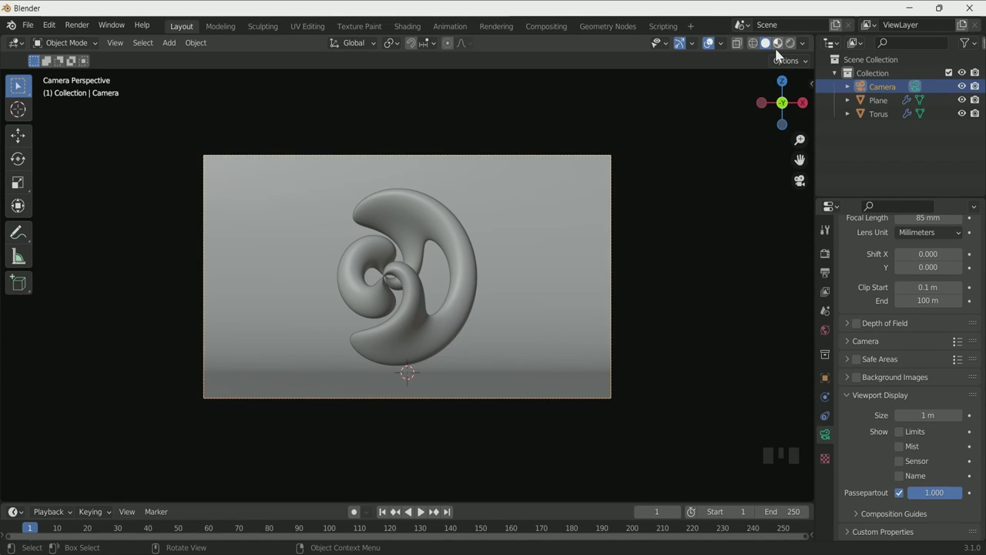
Try out rotations of the torus about its Y and Z axes and undo them.
click(395, 221)
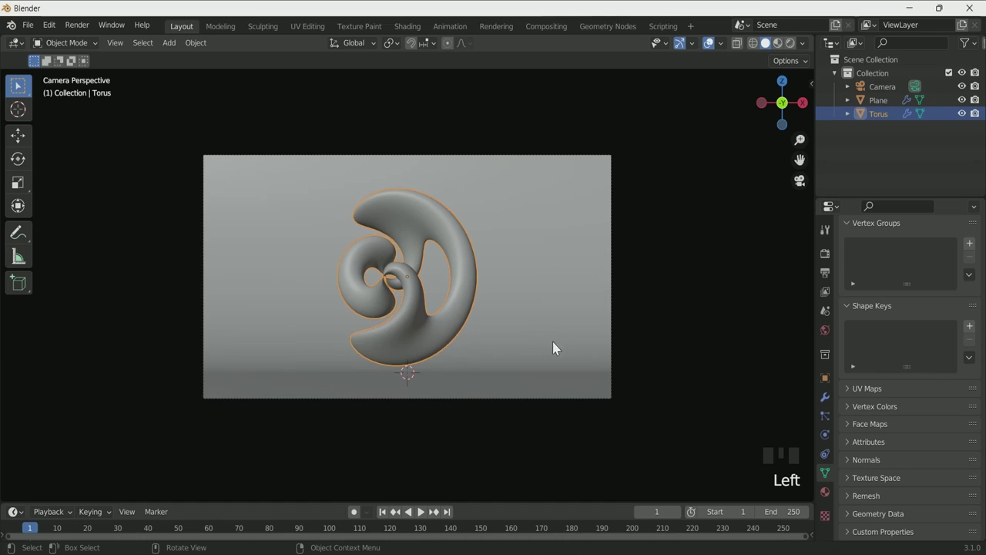
click(825, 377)
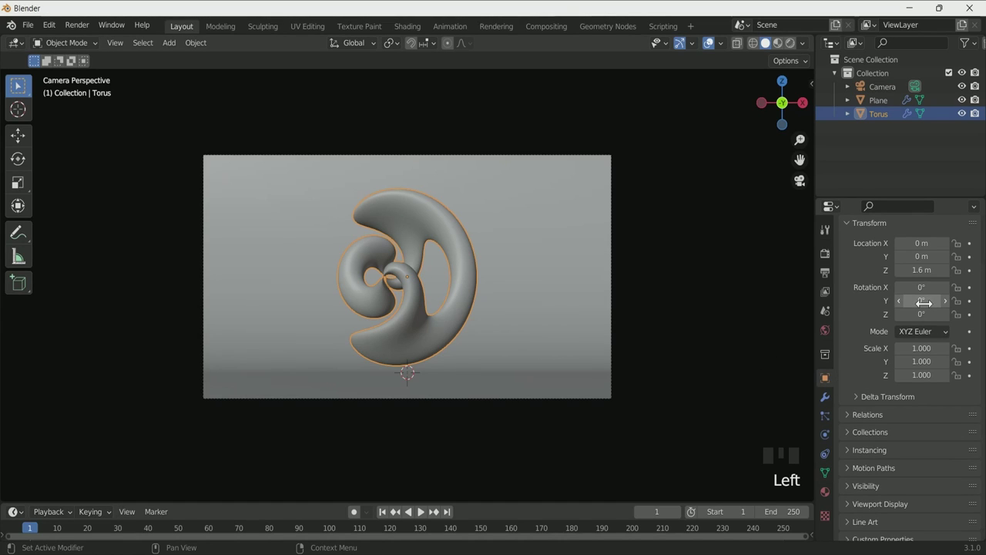
drag(922, 300, 955, 300)
key(ctrl+z)
key(ctrl+z)
key(ctrl+z)
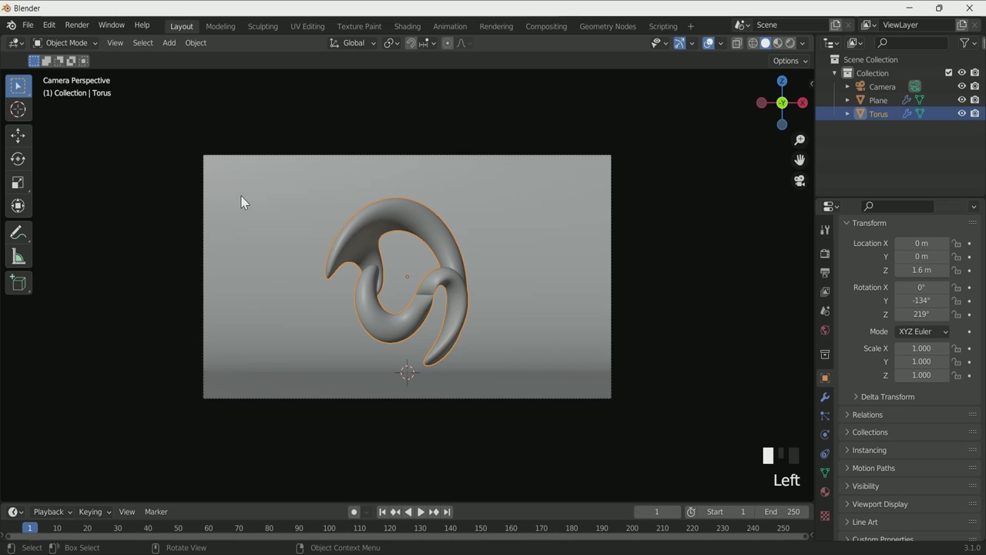
key(ctrl+z)
key(ctrl+z)
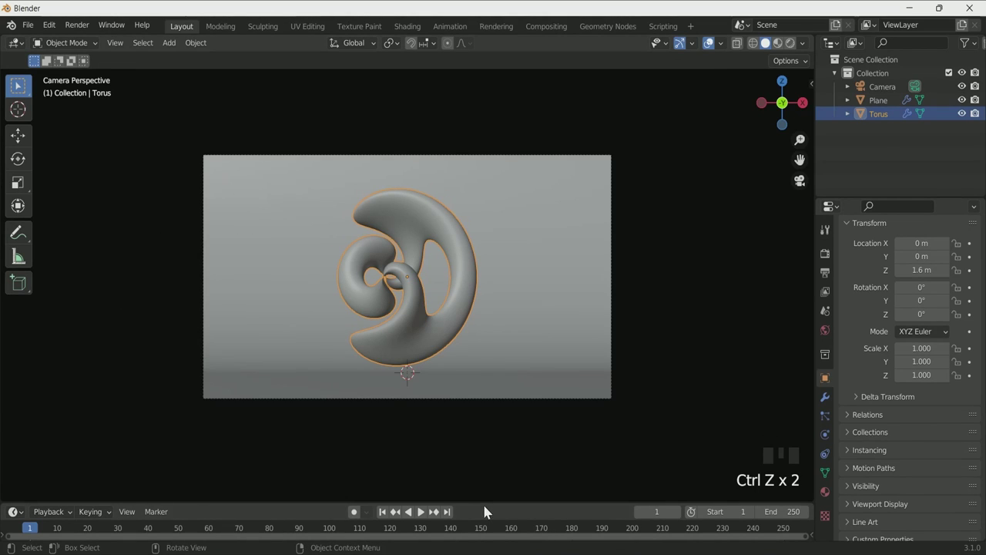
Enlarge the timeline and set the animation's end frame to 150.
drag(484, 507, 501, 467)
click(785, 468)
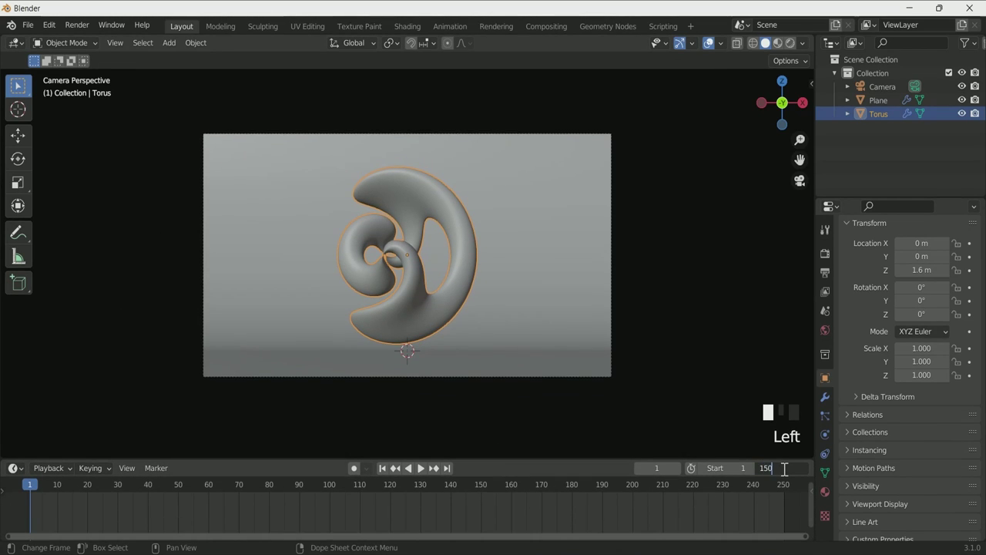
text(150)
key(Return)
Keyframe the torus's Y and Z rotation at 0° on frame 1 and at 360° on frame 151.
click(969, 299)
click(969, 314)
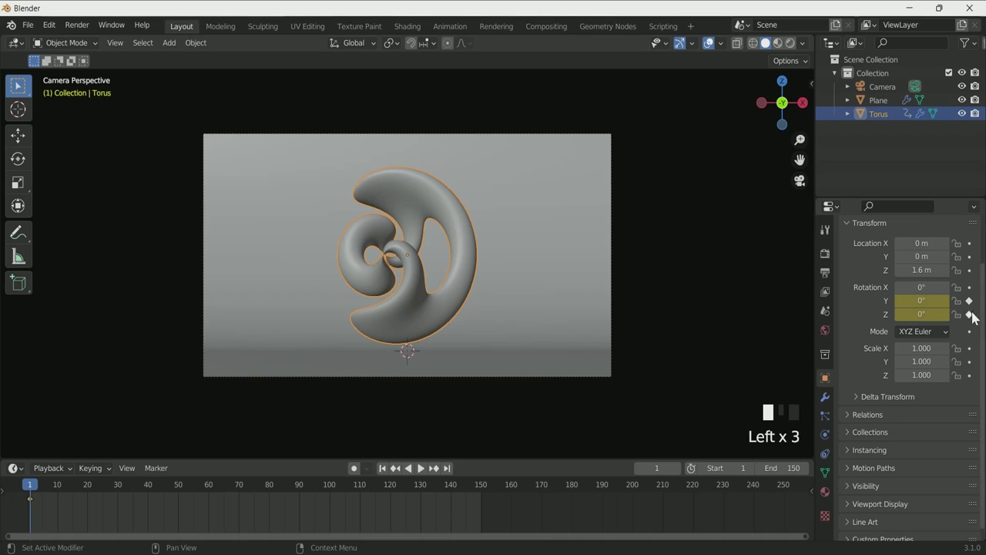
click(480, 500)
key(Right)
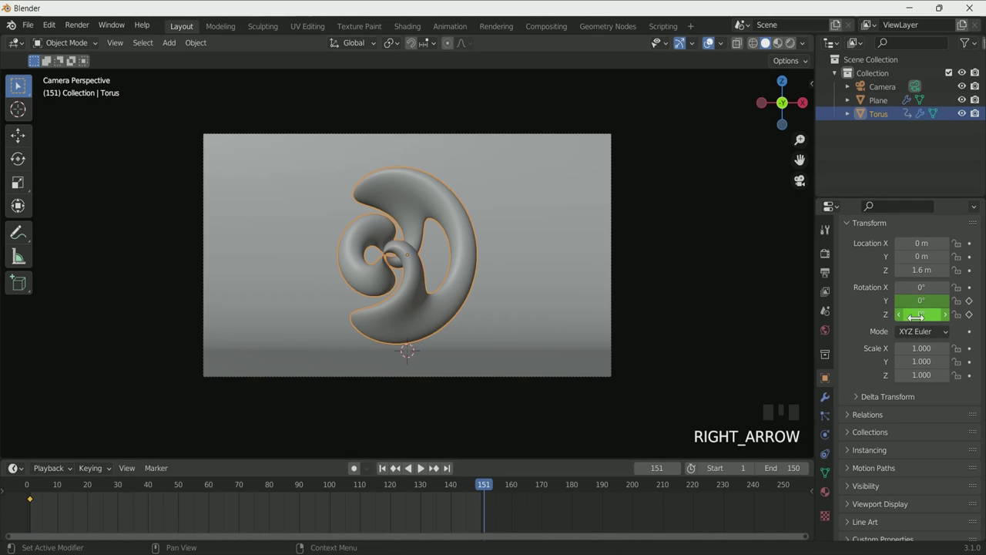
click(921, 300)
key(Tab)
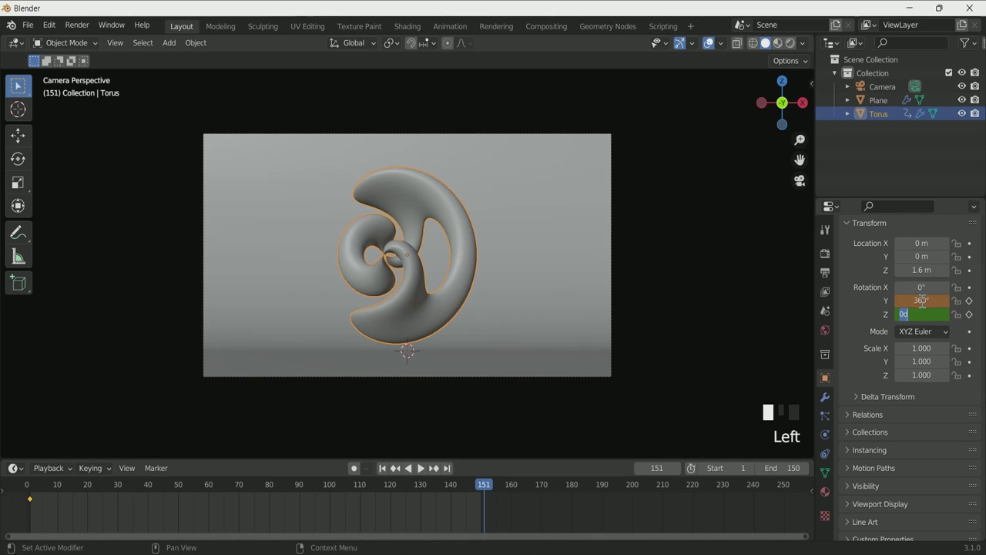
text(360)
key(Return)
click(969, 300)
click(969, 313)
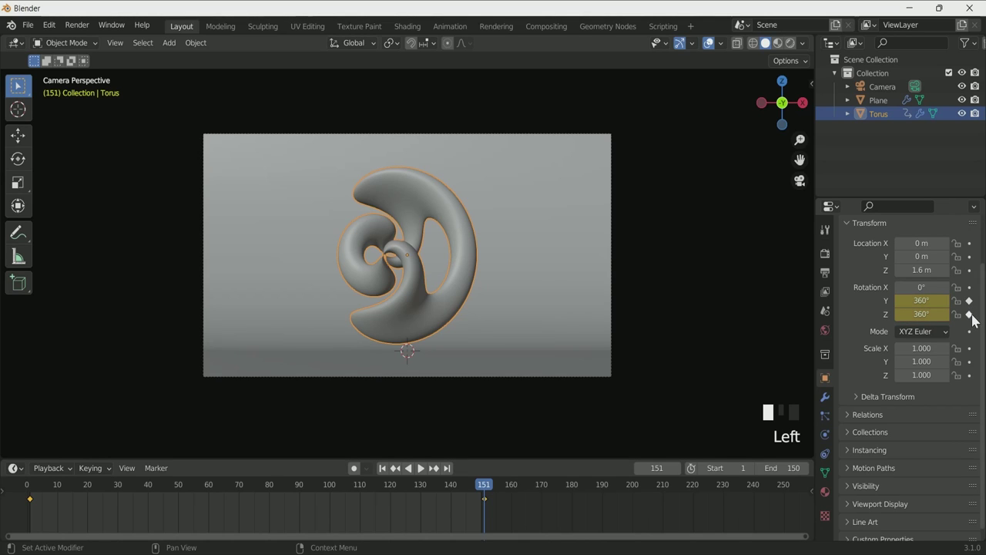
Play back the torus's rotation animation and return to frame 1.
key(space)
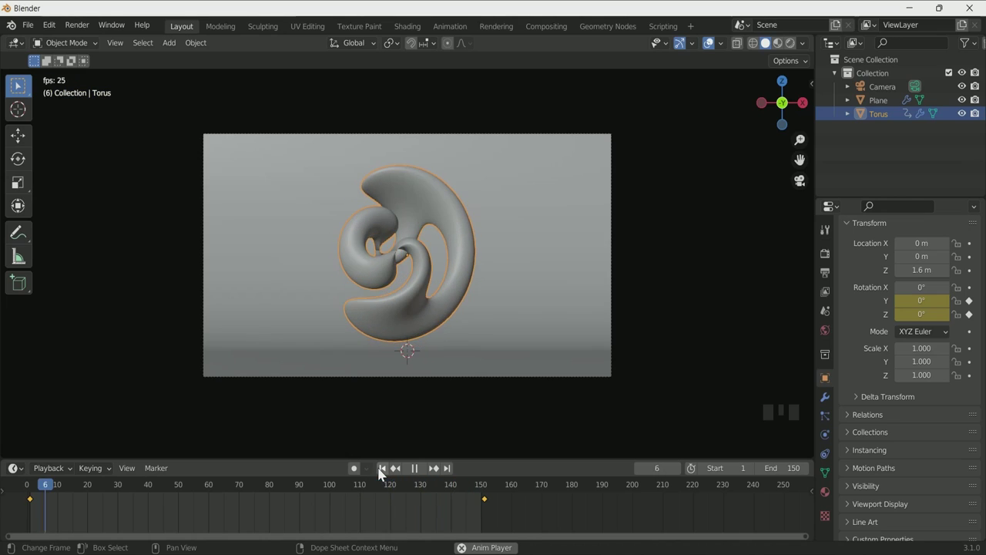
key(space)
click(393, 469)
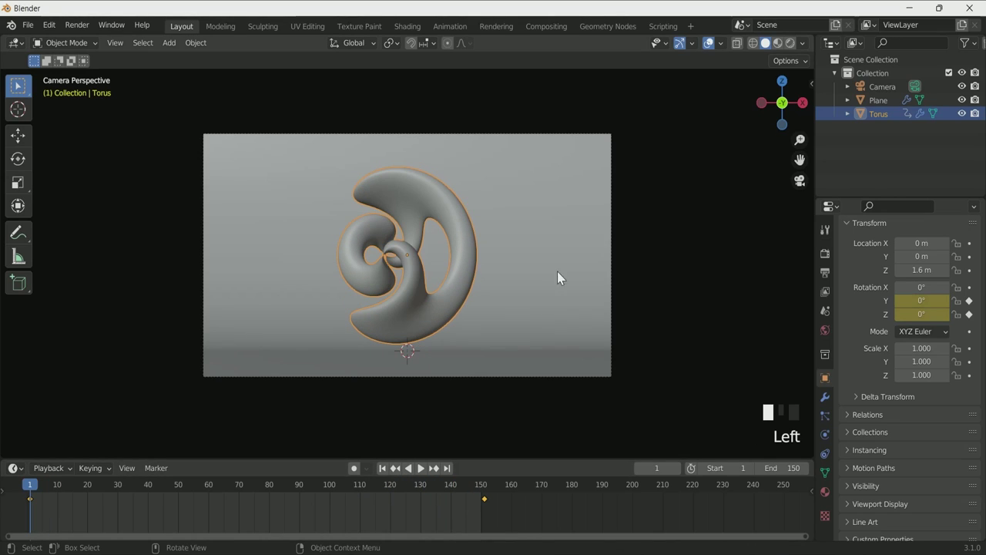
Switch to the Shading workspace, merging away the file browser and image editor and enlarging the node editor.
click(408, 26)
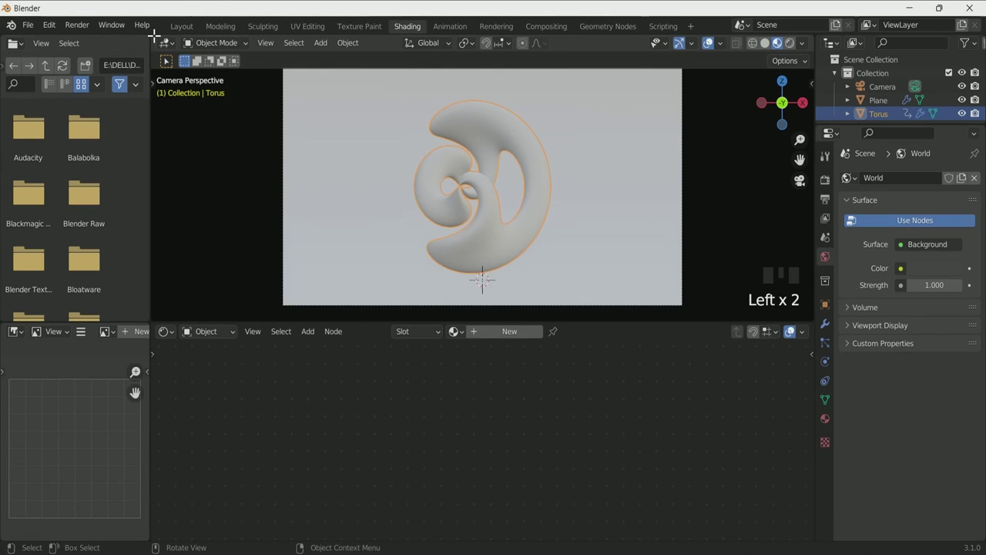
drag(152, 38, 116, 62)
drag(154, 330, 116, 343)
drag(525, 320, 524, 277)
scroll(478, 223, down, 3)
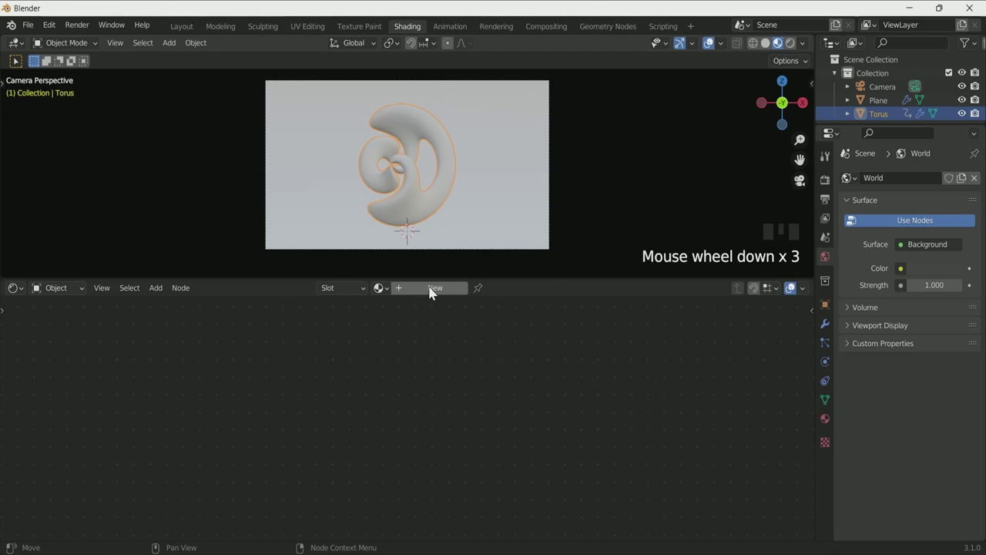
Change the render engine to Cycles and set the viewport max samples to 6.
click(824, 180)
click(942, 178)
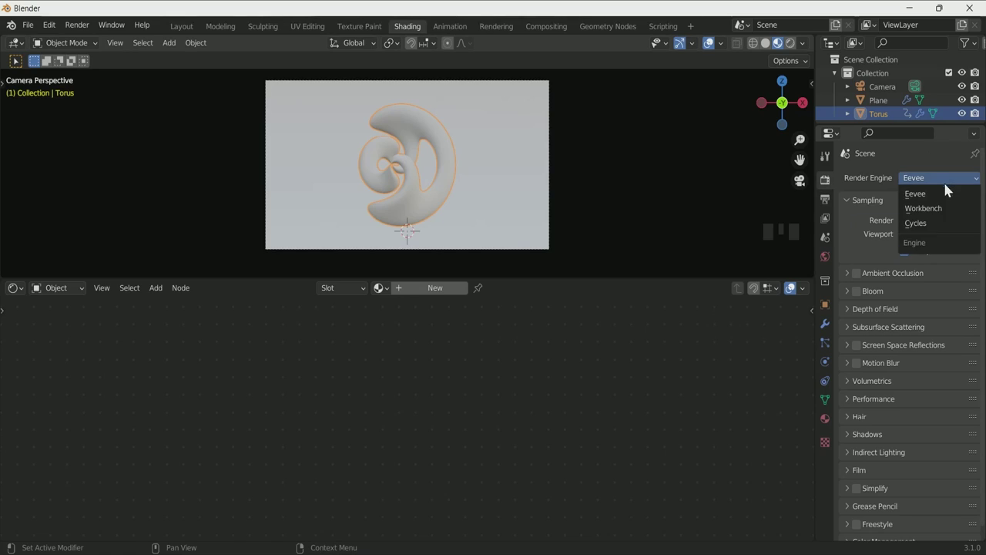
click(935, 223)
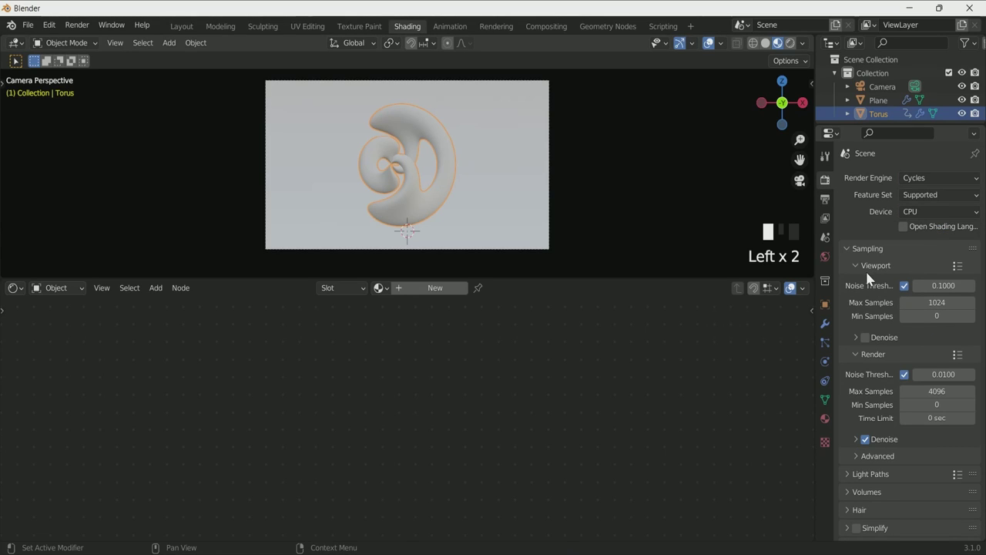
click(938, 302)
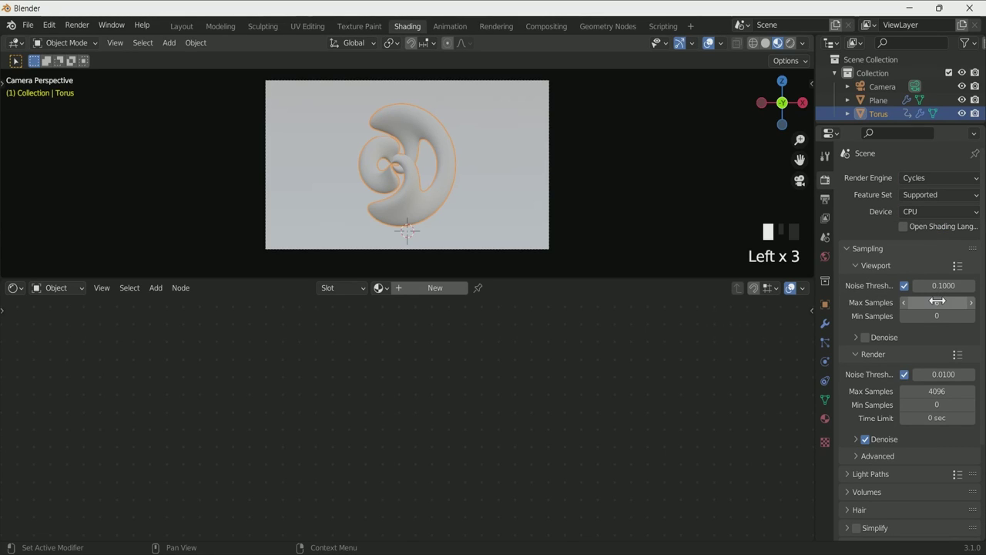
Set the Cycles feature set to Experimental and the render device to GPU Compute.
click(939, 195)
click(943, 223)
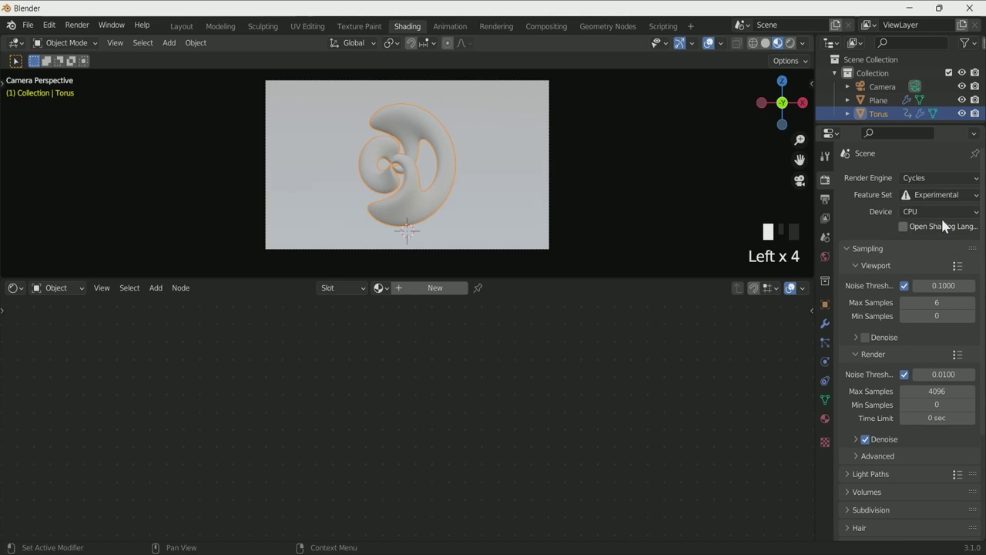
click(944, 211)
click(941, 242)
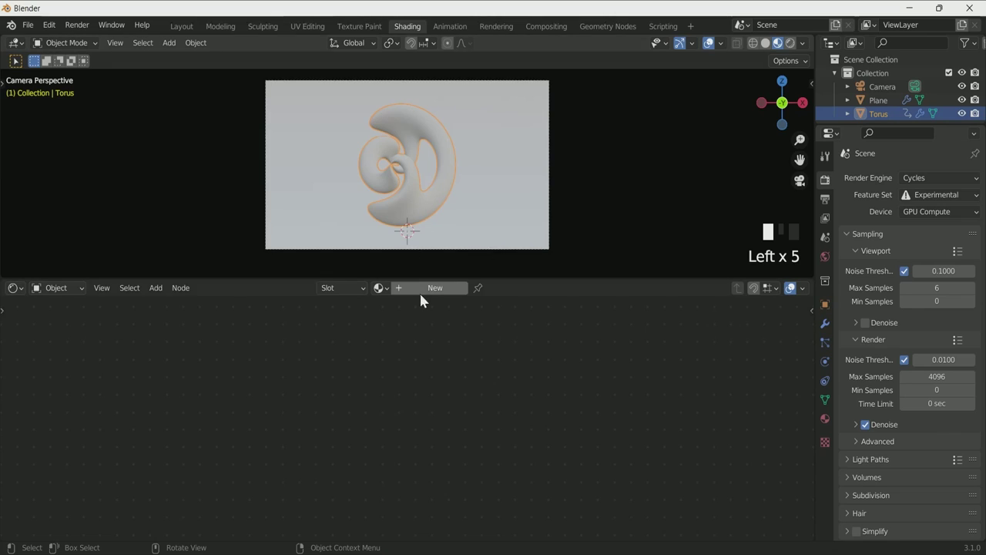
Create a new material on the torus.
click(401, 158)
click(409, 156)
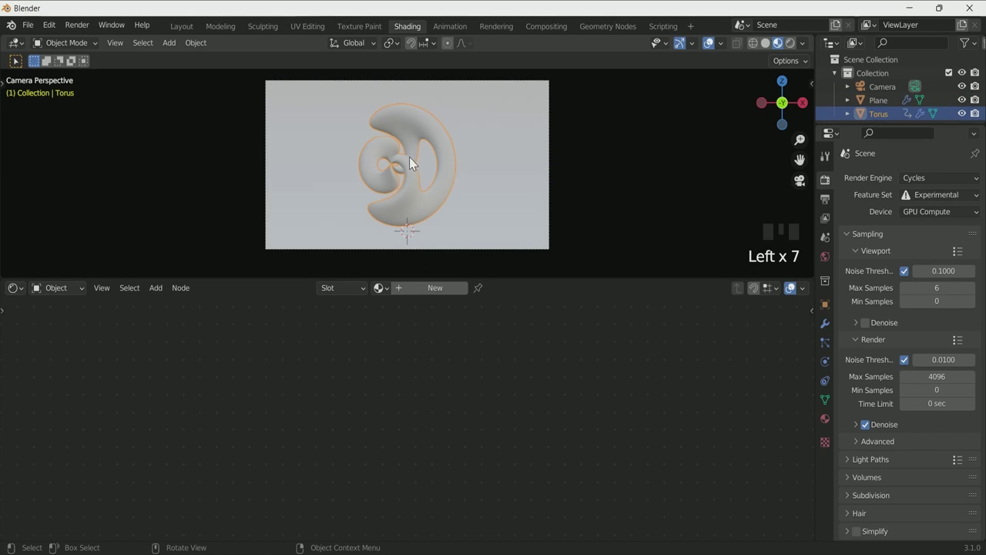
click(436, 288)
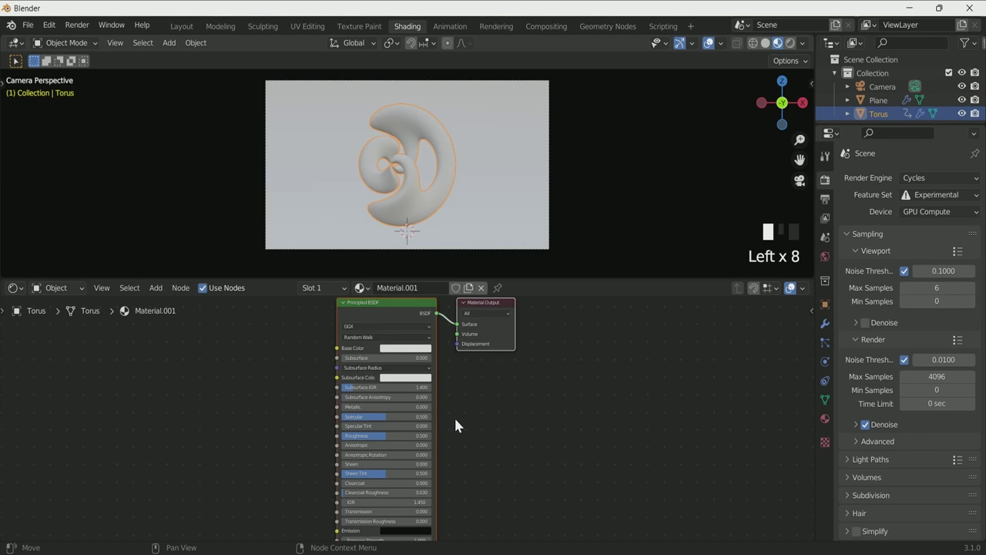
Set the torus material's surface displacement method to Displacement and Bump.
click(826, 422)
scroll(936, 436, down, 3)
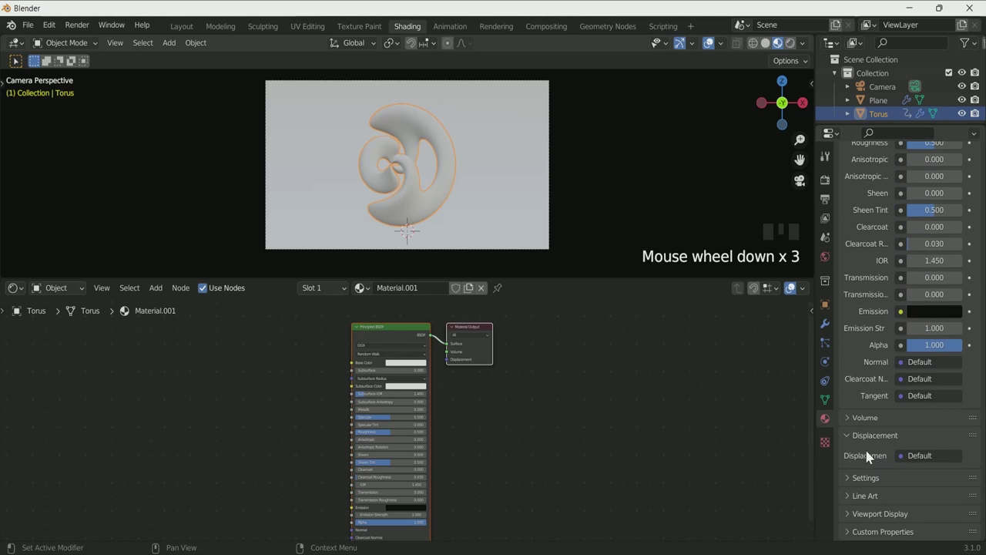
click(865, 477)
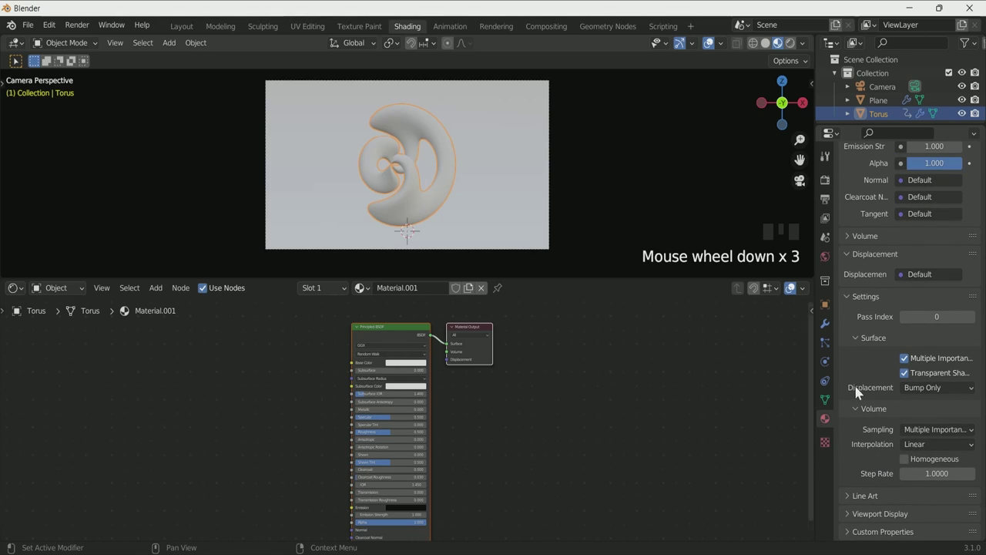
click(949, 387)
click(936, 431)
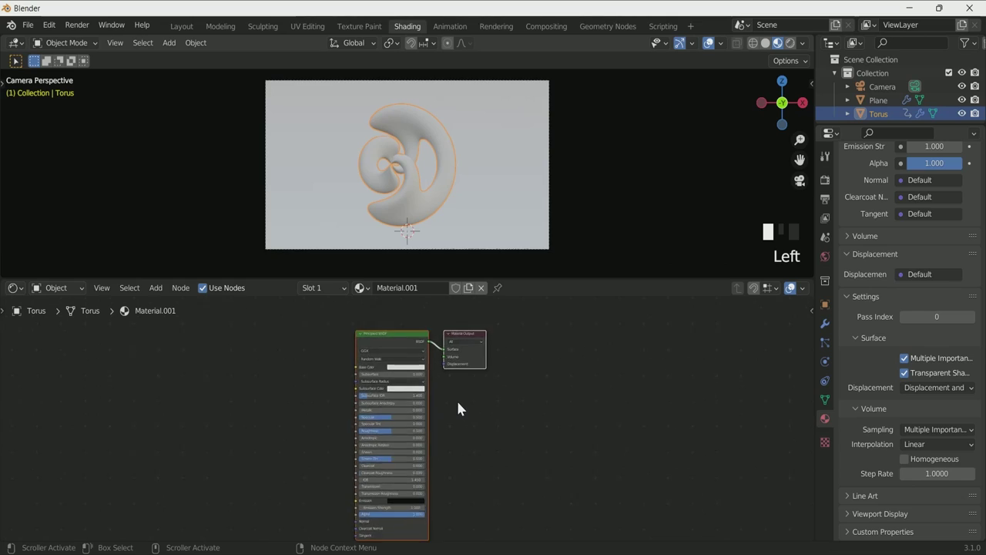
Move the Material Output node aside and insert a Mix Shader between it and the Principled BSDF.
scroll(456, 398, up, 2)
scroll(473, 396, down, 2)
drag(475, 339, 568, 343)
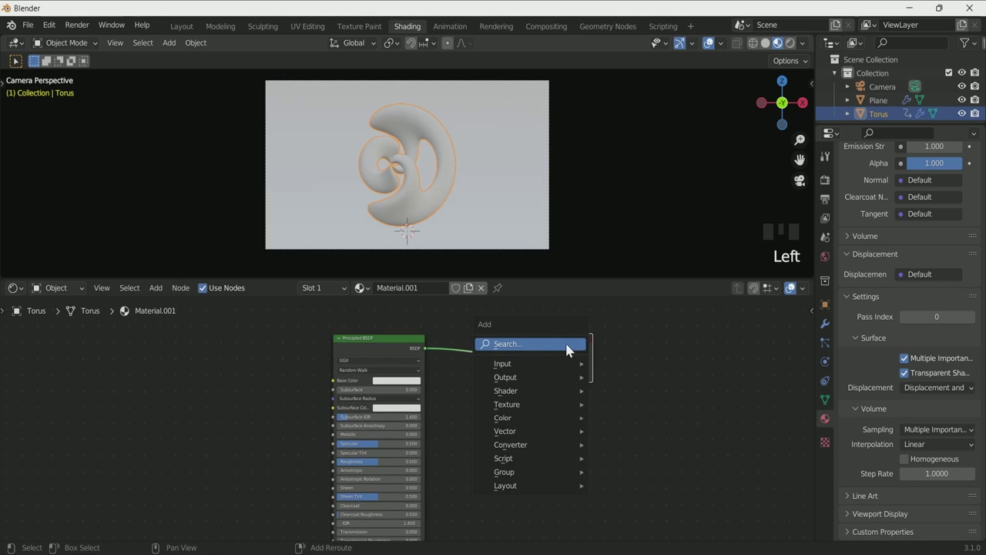
click(566, 344)
text(mix)
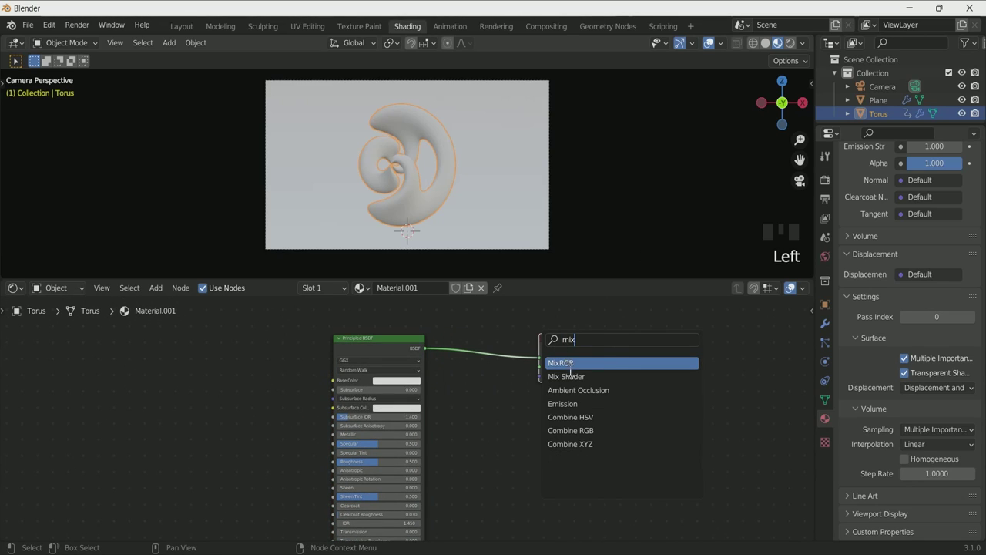
click(570, 375)
click(516, 375)
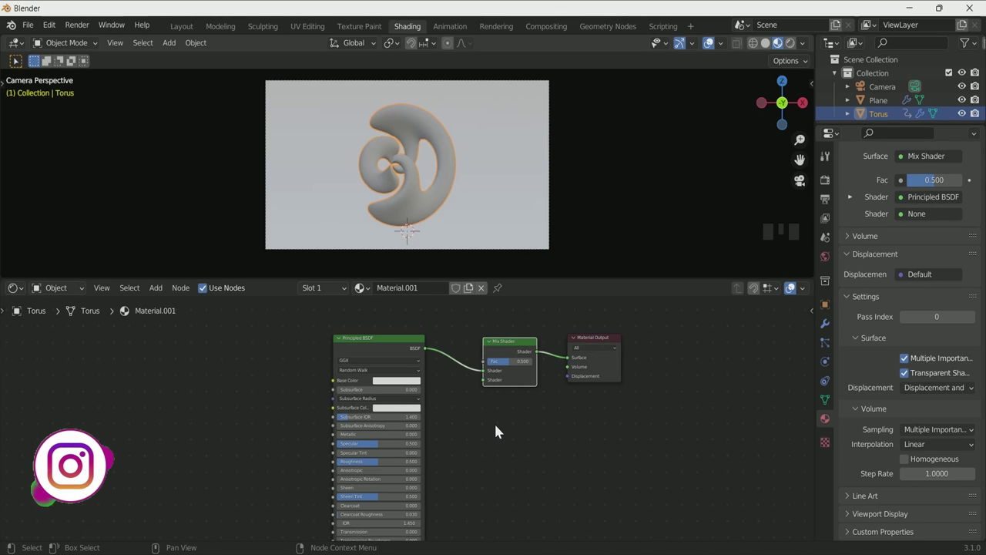
Add an Emission shader below the Mix Shader and connect it to the Mix Shader's second Shader input.
key(shift+a)
click(478, 399)
text(em)
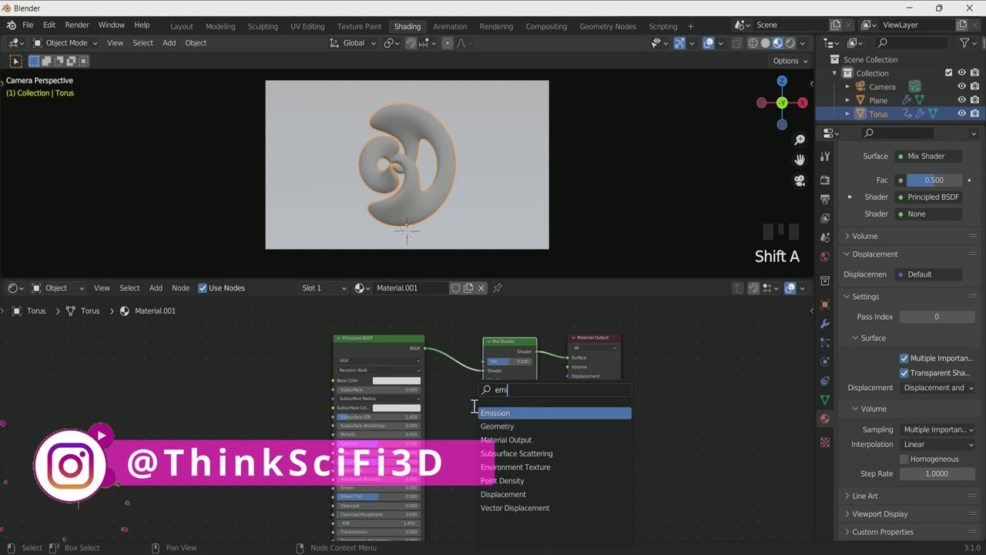
click(490, 413)
click(461, 432)
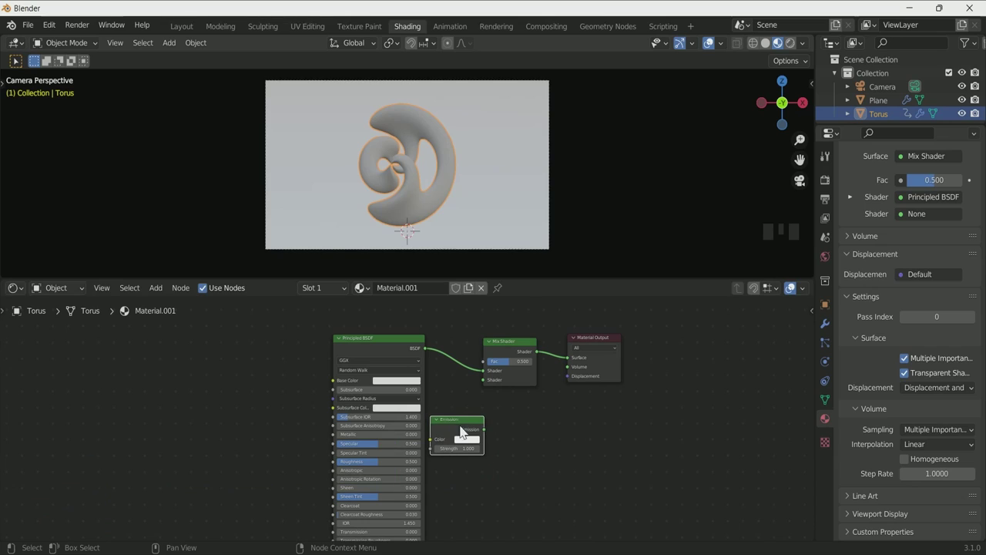
drag(484, 429, 482, 379)
Add a ColorRamp above the Principled BSDF and connect its Color output to the Mix Shader's Fac.
key(shift+a)
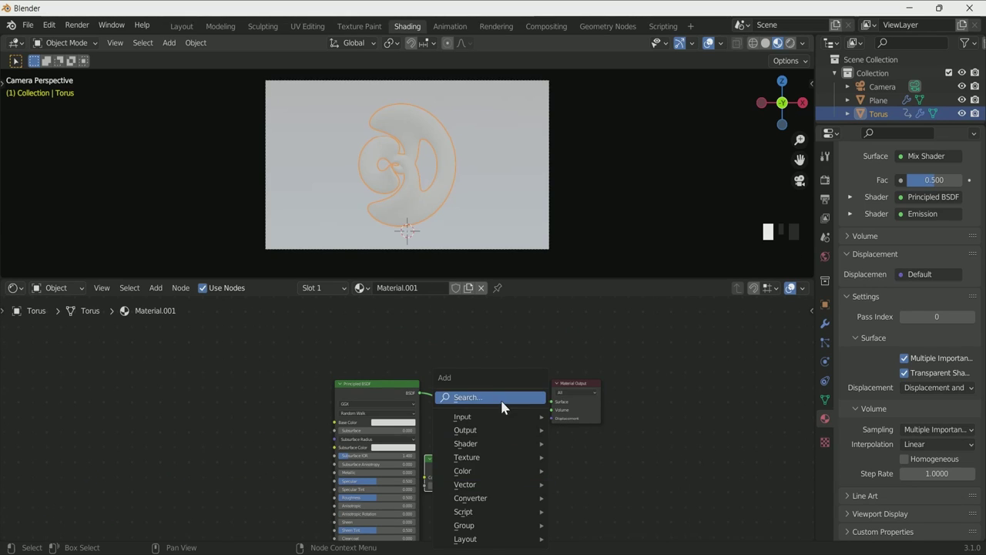
click(501, 401)
text(col)
click(521, 412)
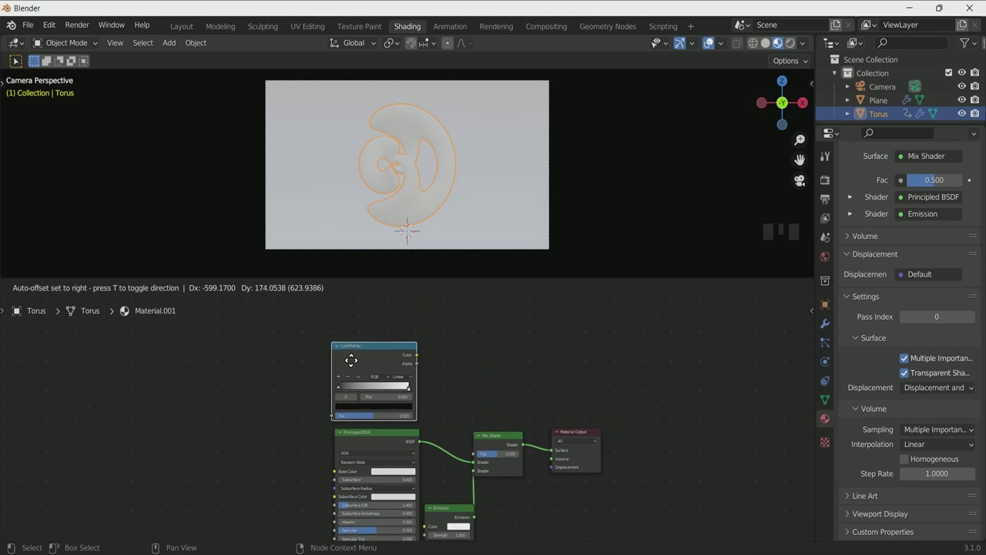
click(267, 374)
drag(330, 362, 474, 453)
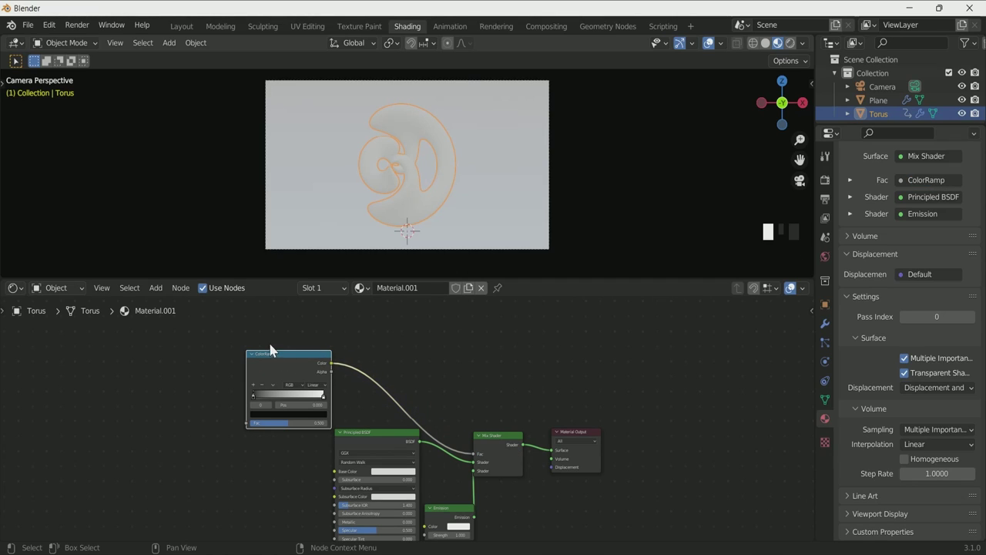
Duplicate the ColorRamp twice, stacking the copies below the original beside the Principled BSDF.
key(shift+d)
click(250, 461)
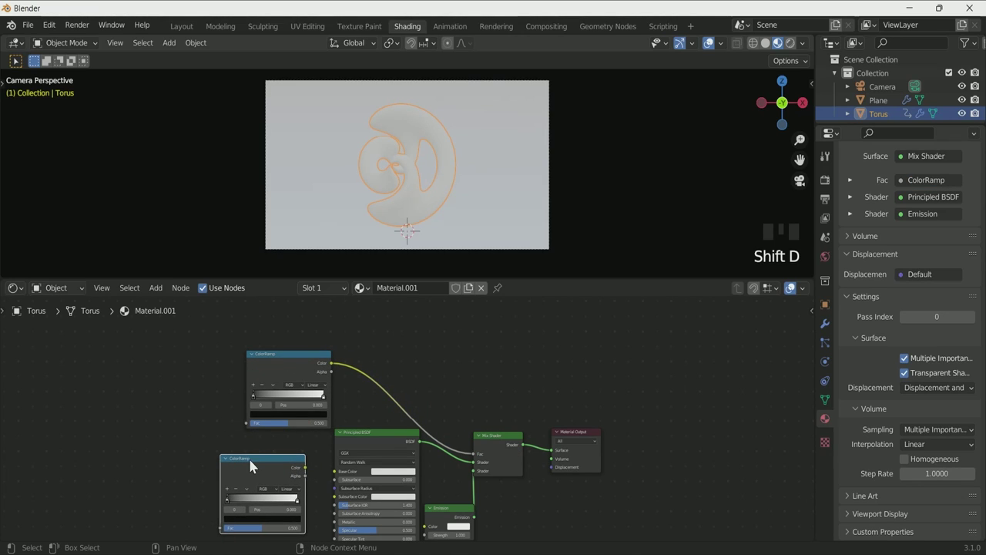
scroll(568, 323, down, 2)
middle_drag(539, 374, 568, 302)
scroll(567, 302, down, 1)
drag(366, 334, 350, 329)
click(351, 391)
drag(351, 397, 348, 407)
key(shift+d)
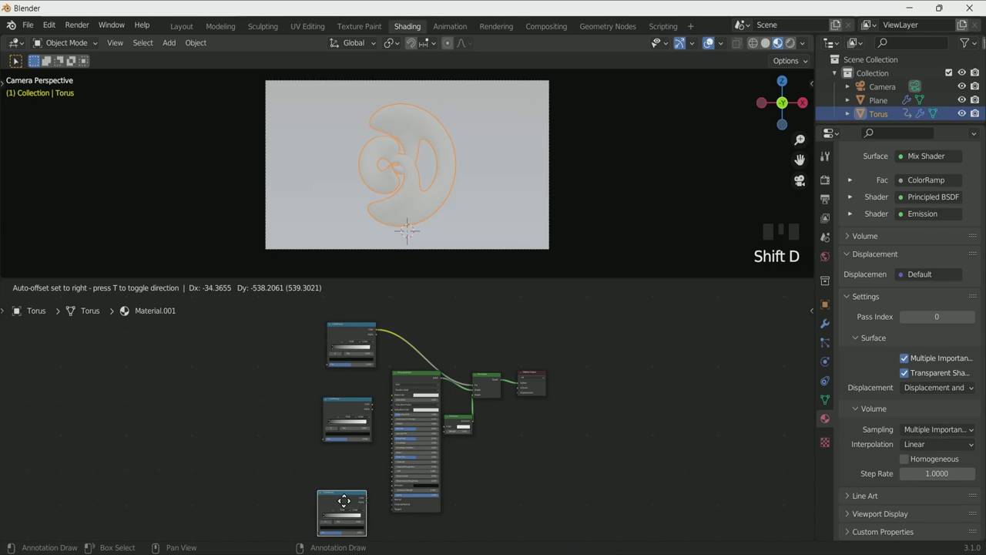
click(347, 503)
Add a Voronoi Texture node in front of the uppermost ColorRamp.
scroll(325, 486, up, 3)
key(shift+a)
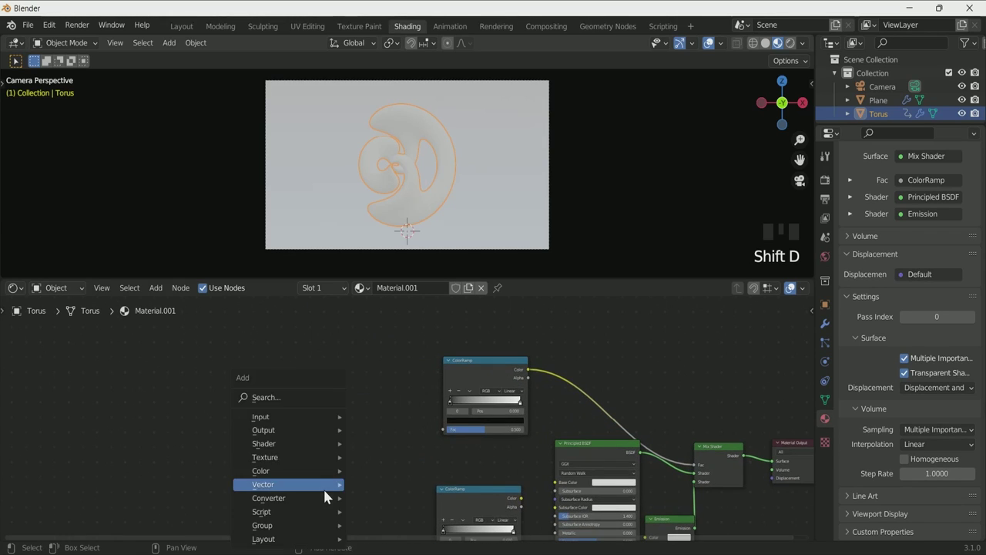
click(293, 397)
text(vor)
key(Return)
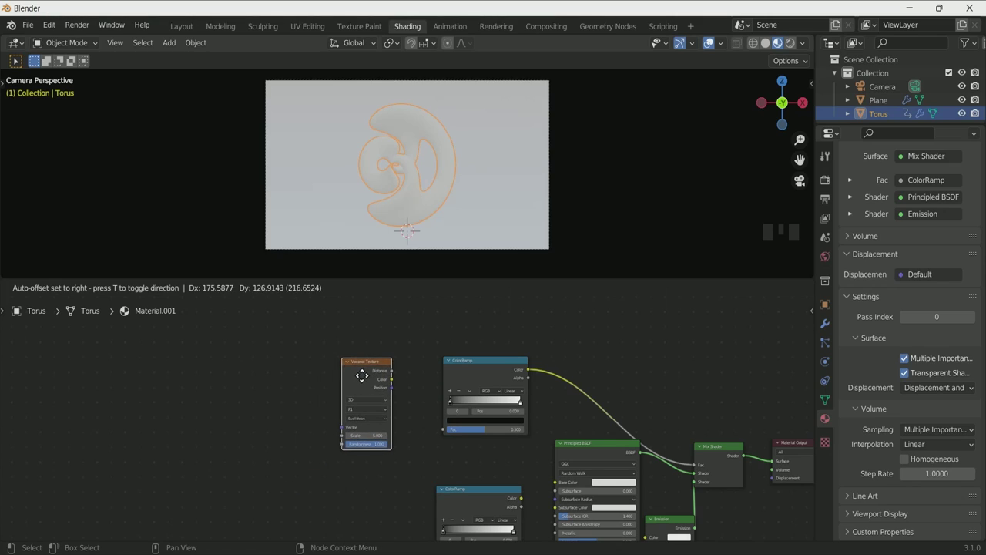
click(354, 367)
Add a Wave Texture node in front of the Voronoi Texture.
key(shift+a)
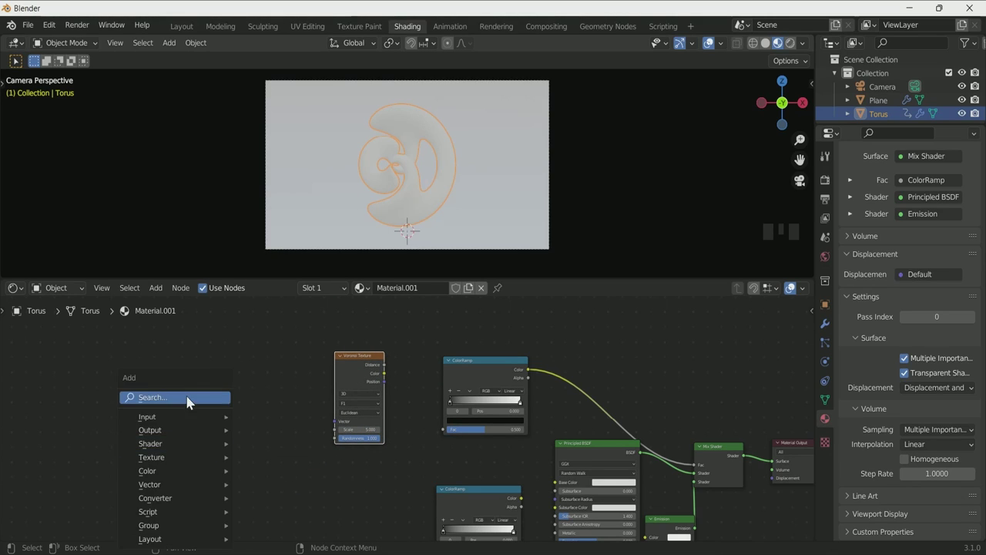
click(192, 400)
text(wa)
click(217, 426)
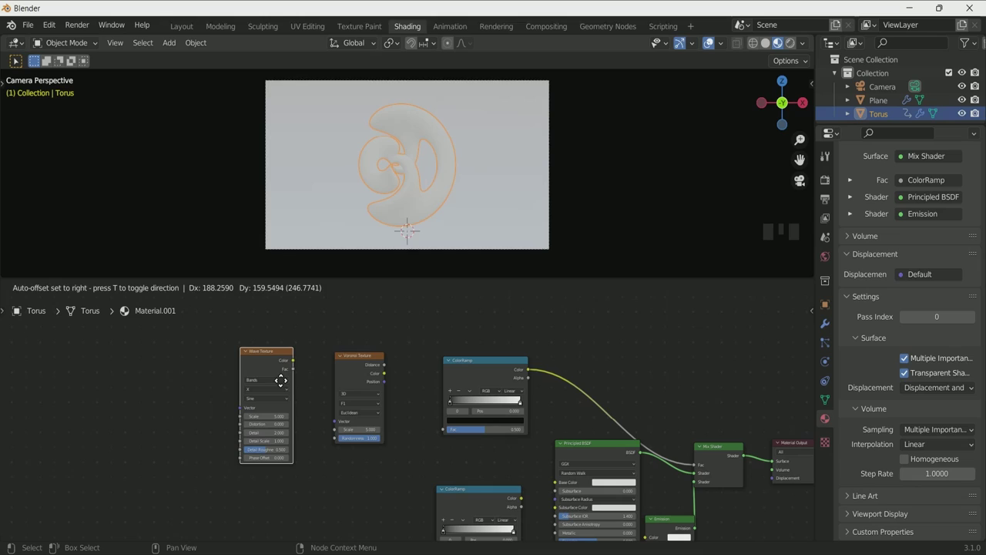
click(280, 377)
Connect the Voronoi Color to the uppermost ColorRamp's Fac and the Wave Color to the Voronoi's Vector input.
drag(384, 373, 446, 430)
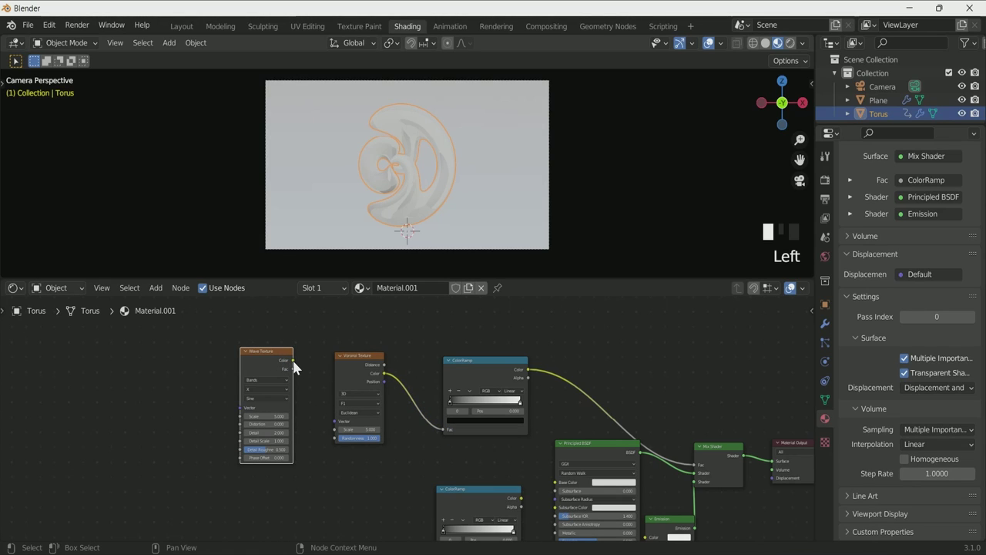
drag(293, 361, 323, 417)
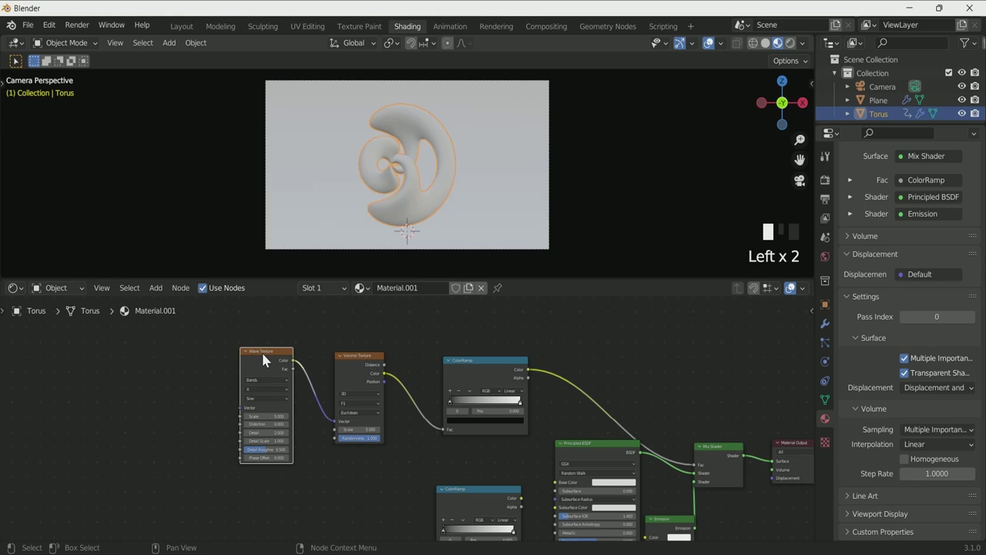
scroll(412, 157, up, 3)
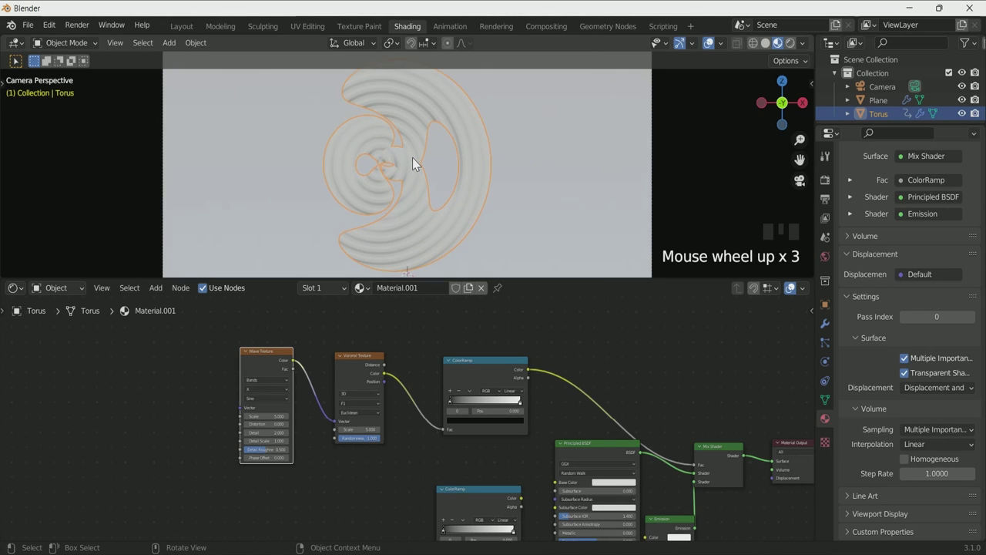
scroll(412, 159, down, 1)
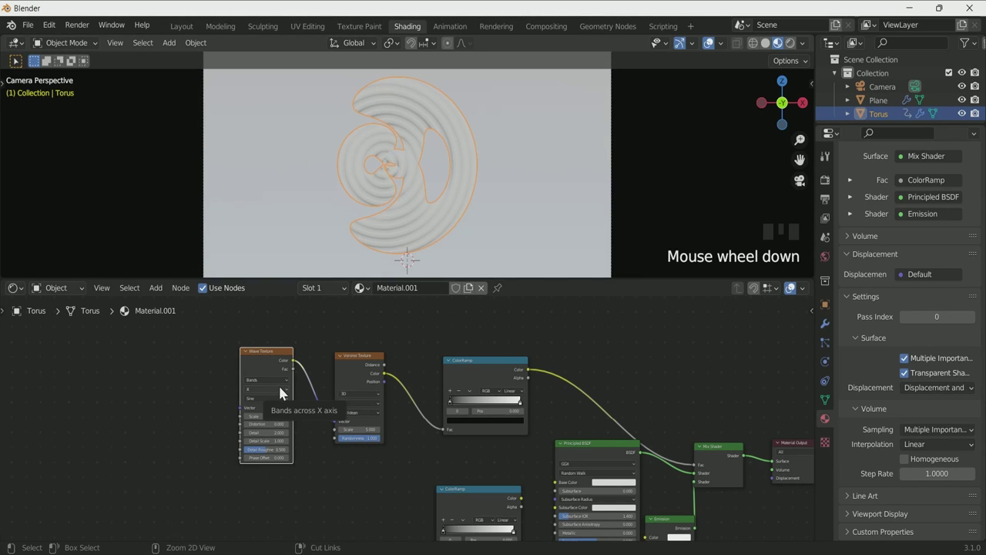
Add Texture Coordinate and Mapping nodes to the Wave Texture and feed the mapping from the UV output.
key(ctrl+t)
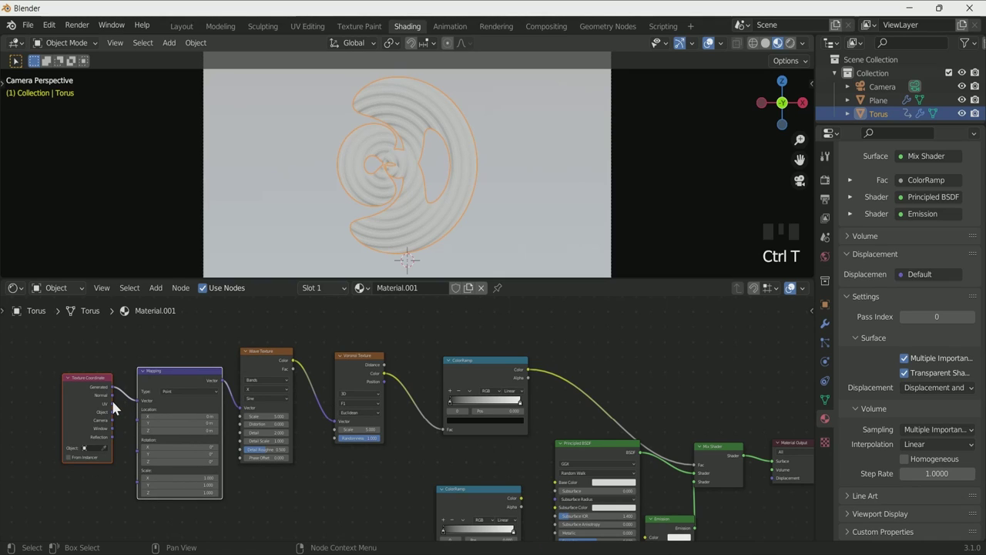
ctrl+right_drag(114, 401, 138, 402)
drag(111, 400, 135, 400)
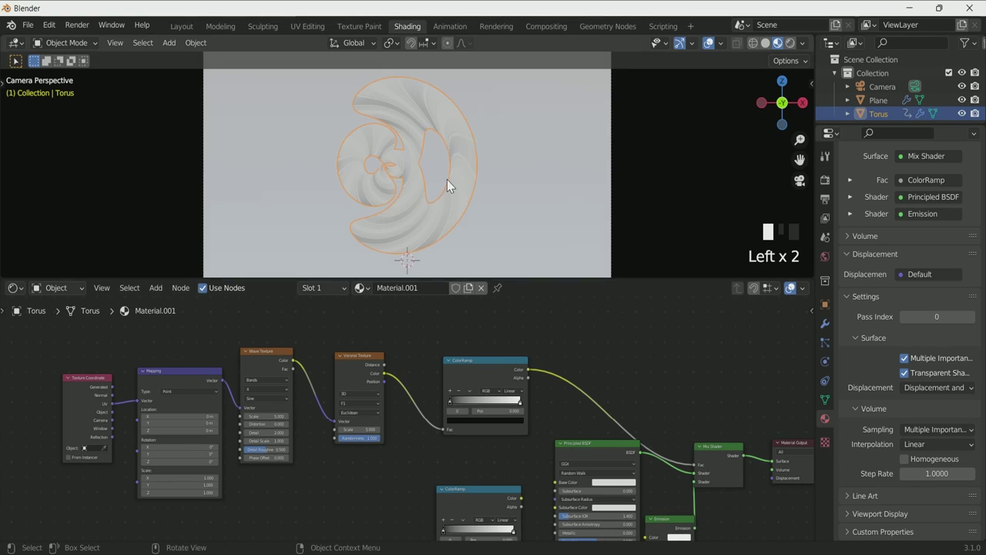
Set the Wave Texture's bands direction to Y.
scroll(446, 180, up, 5)
scroll(321, 420, up, 1)
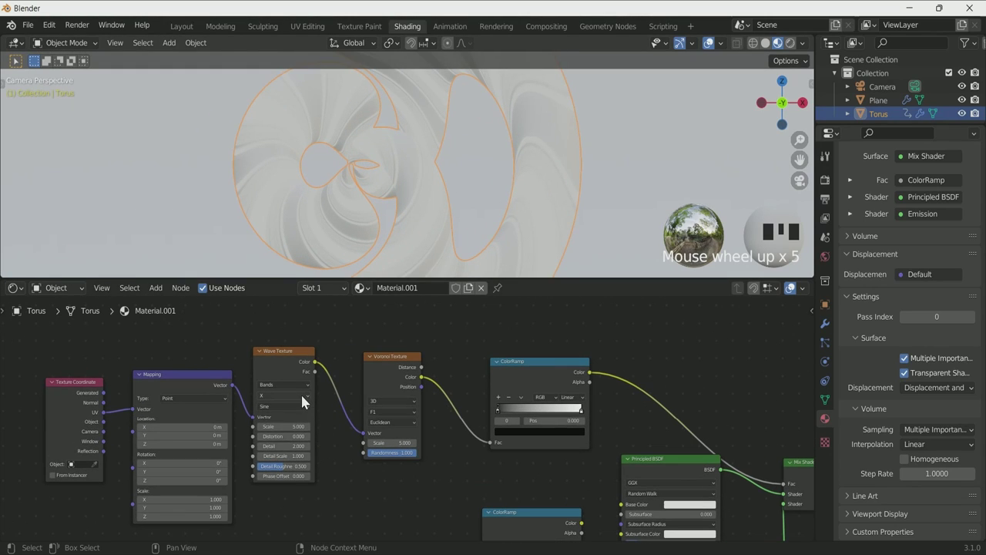
click(300, 393)
click(298, 415)
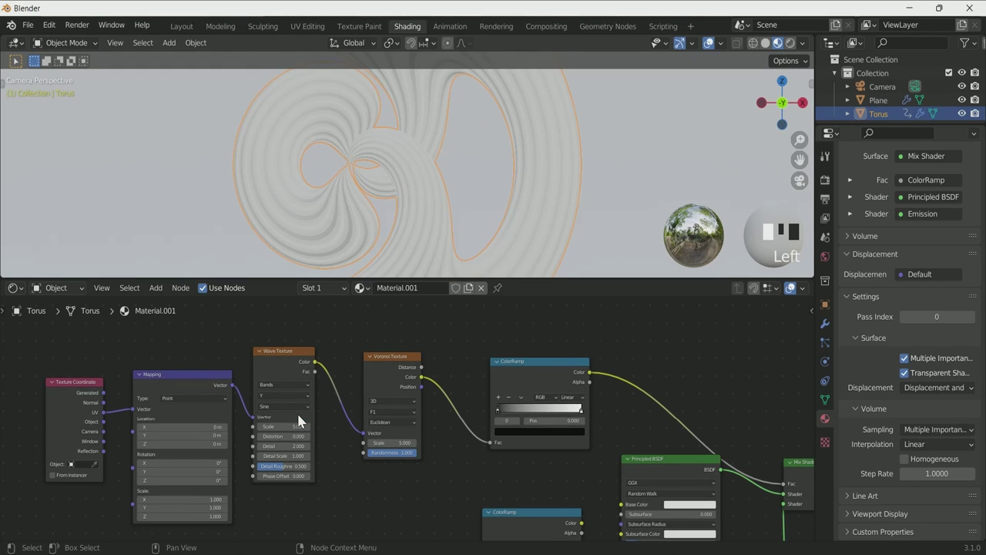
scroll(399, 235, down, 1)
scroll(399, 235, down, 4)
scroll(359, 496, down, 2)
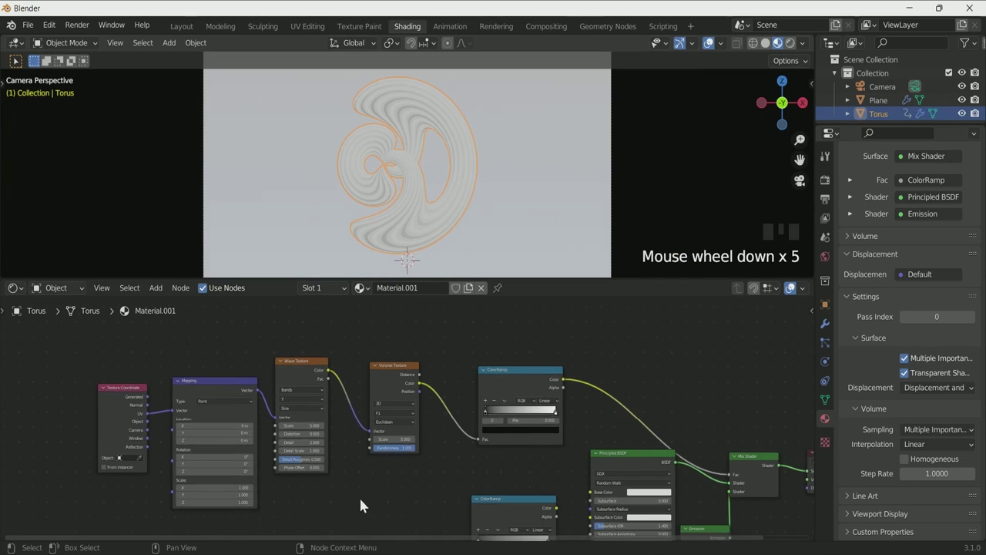
Connect the Voronoi Texture's Color output to the middle ColorRamp's Fac as well.
middle_drag(359, 496, 317, 403)
scroll(317, 403, down, 2)
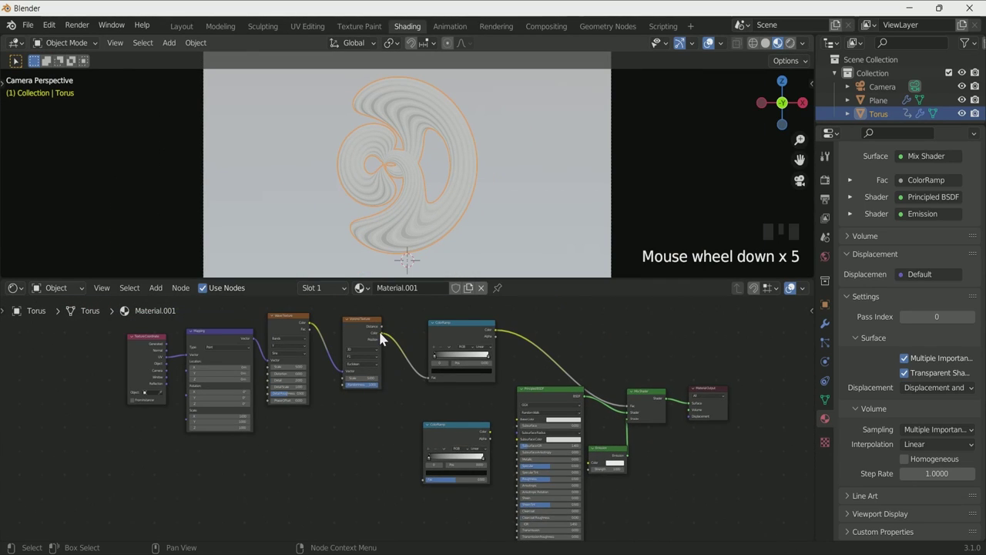
drag(381, 332, 422, 477)
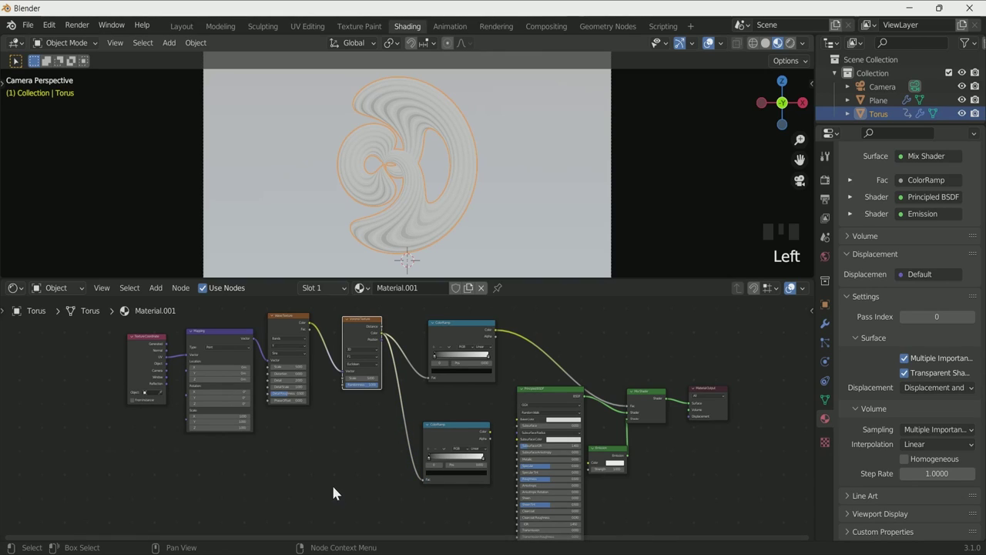
Duplicate the four-node texture chain beside the lowest ColorRamp and connect the copied Voronoi's Color to that ramp's Fac.
scroll(331, 480, down, 1)
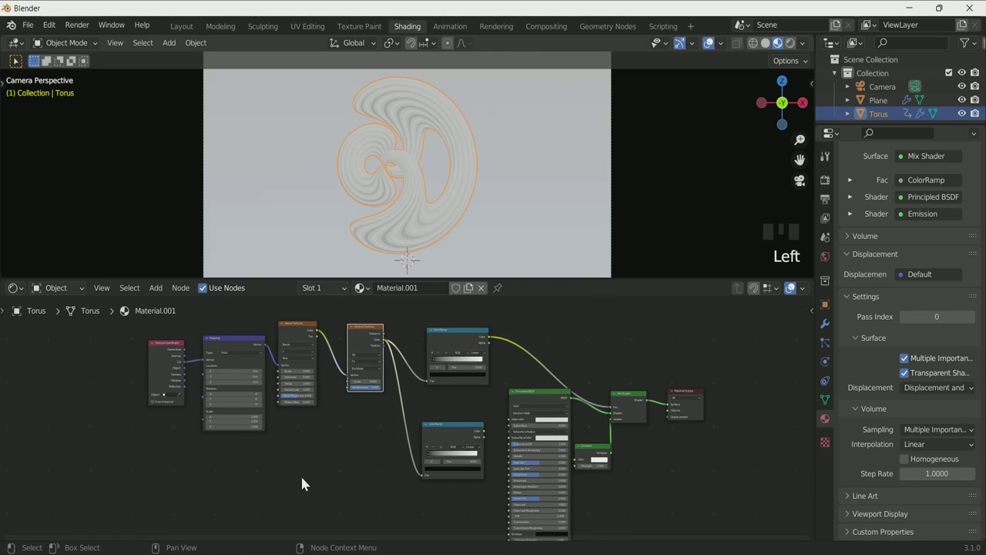
drag(362, 419, 147, 354)
scroll(289, 456, down, 2)
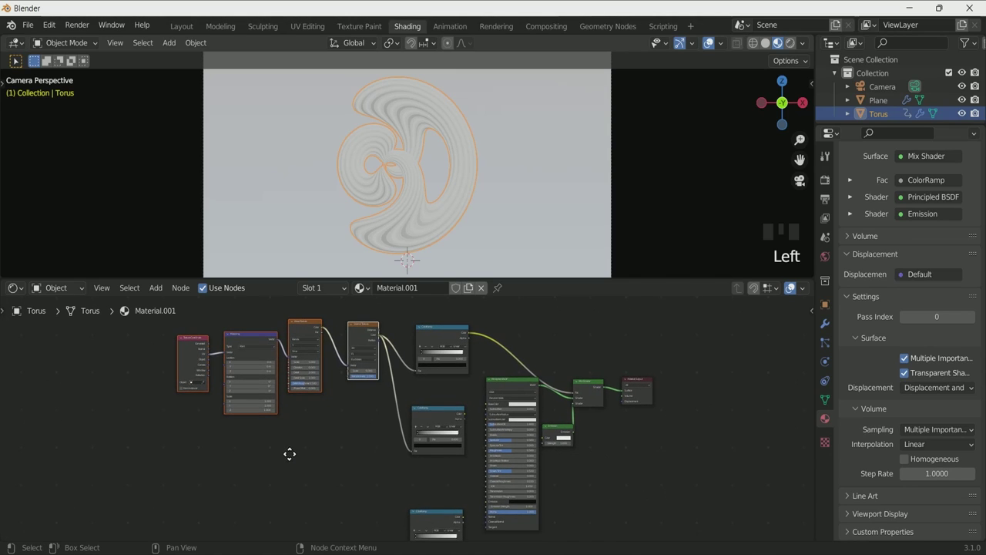
key(shift+d)
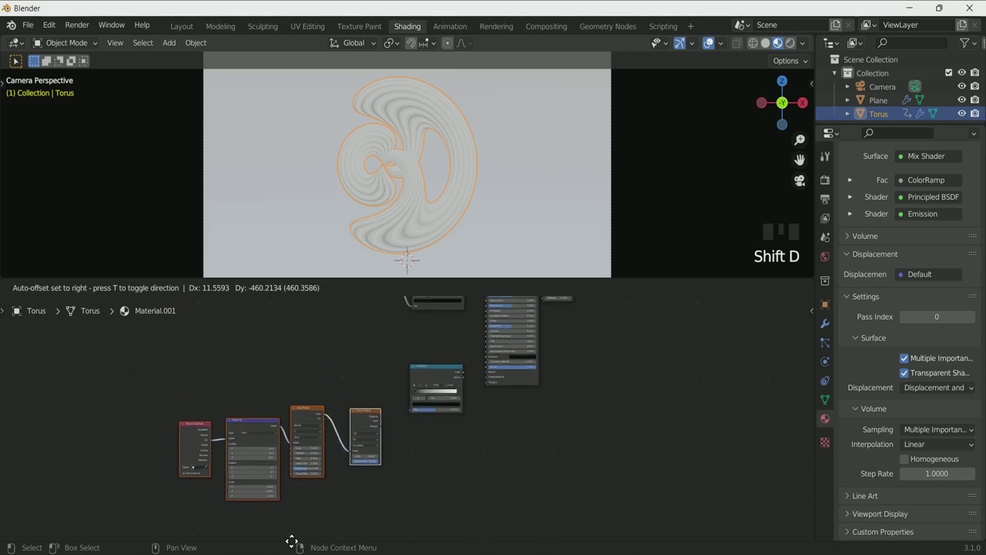
click(291, 444)
scroll(326, 460, down, 1)
middle_drag(326, 460, 335, 554)
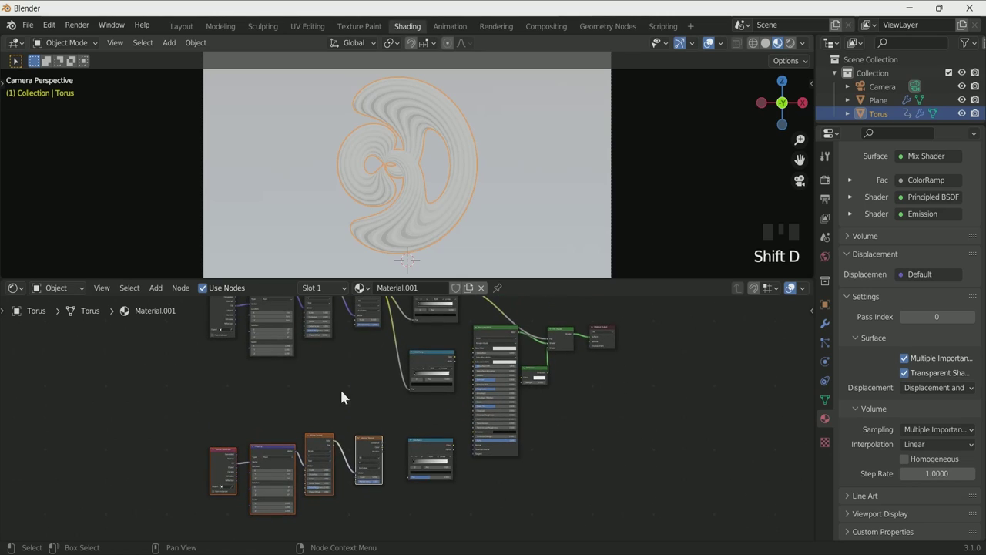
drag(321, 439, 410, 491)
scroll(387, 448, up, 2)
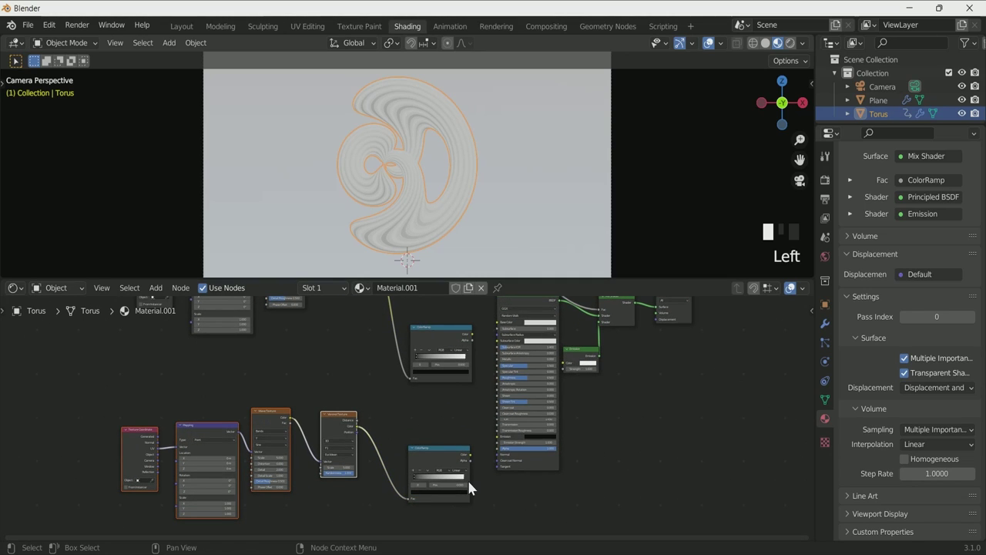
Add a Displacement node beside the Emission node, below the Mix Shader and Material Output.
scroll(616, 447, down, 2)
middle_drag(617, 446, 579, 515)
scroll(567, 502, up, 3)
scroll(567, 508, up, 1)
key(shift+a)
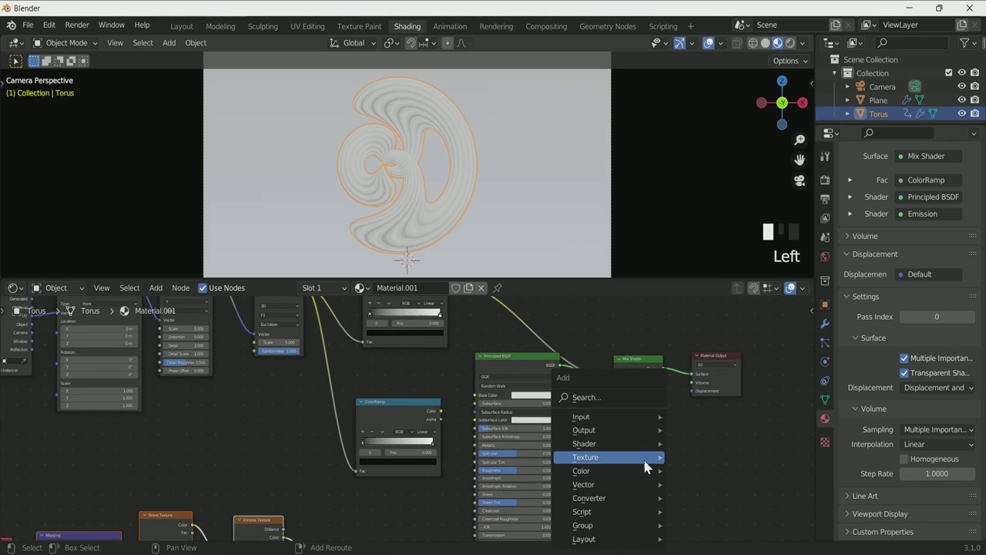
click(619, 397)
text(dis)
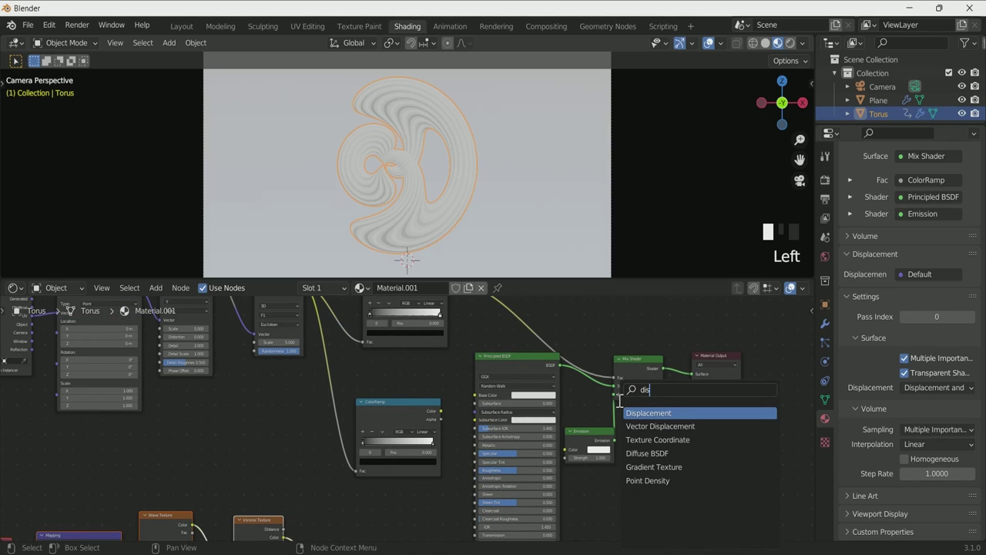
click(646, 414)
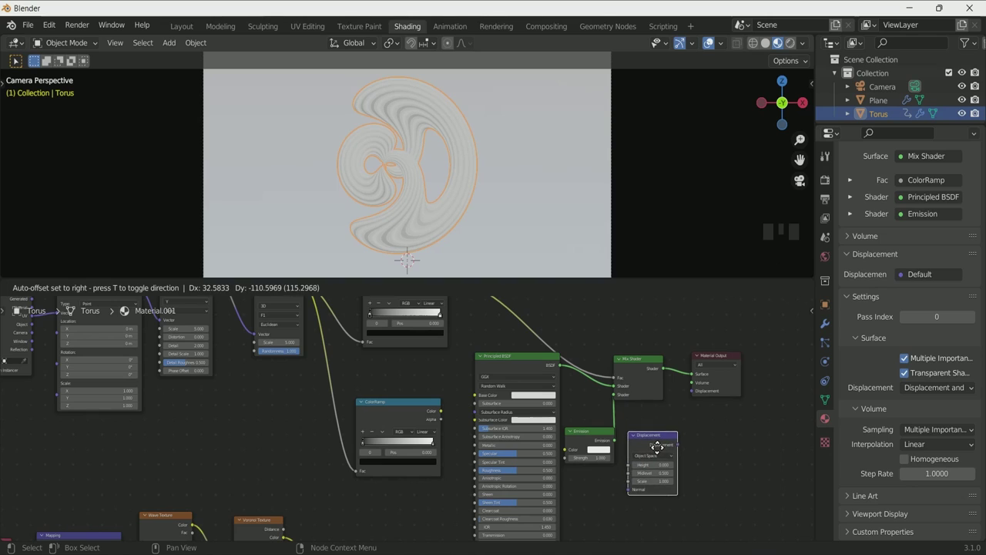
click(656, 447)
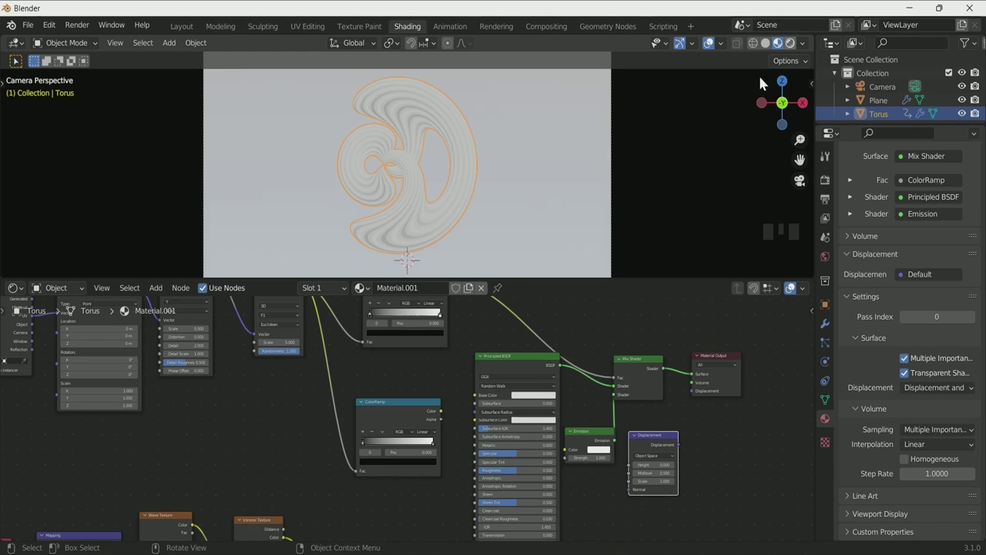
Preview the torus in rendered shading, then return the viewport to material preview.
key(z)
click(348, 116)
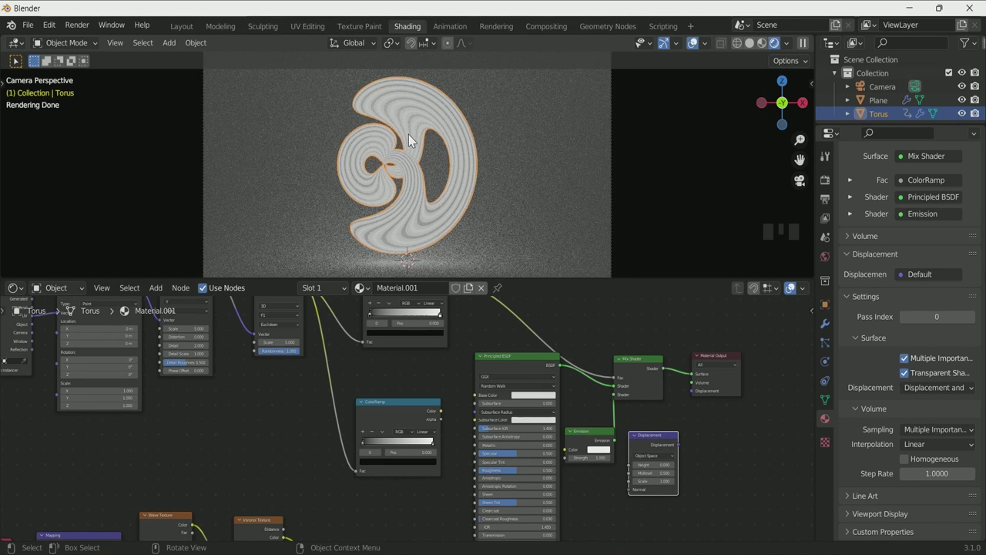
scroll(394, 160, up, 2)
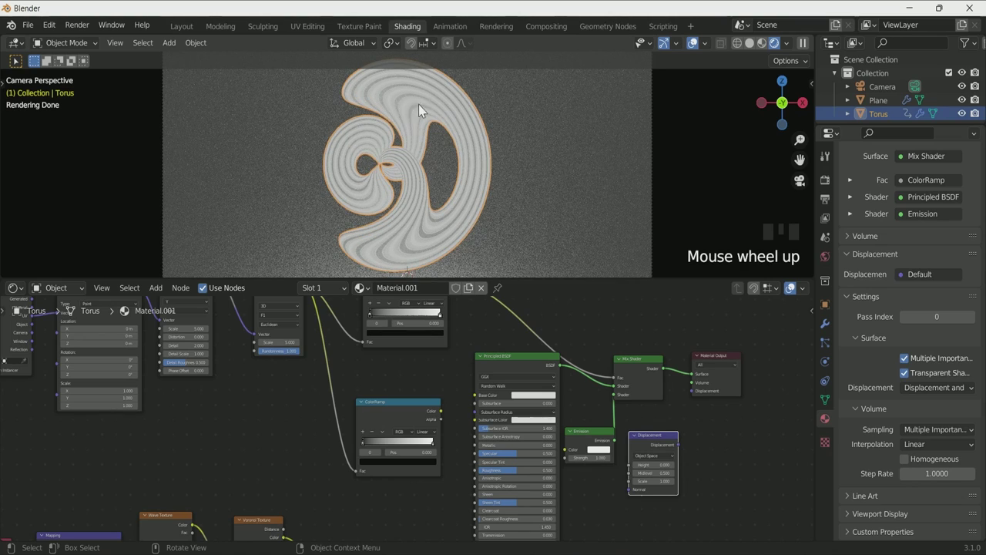
click(762, 43)
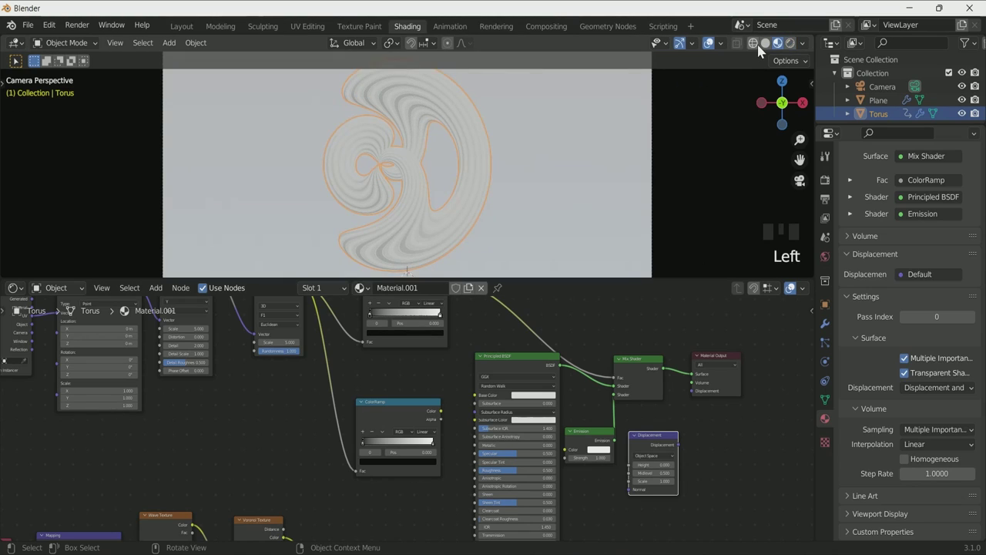
Connect the Displacement node to the Material Output's Displacement input and feed its Height from the lowest ColorRamp's Color.
scroll(680, 485, down, 1)
drag(648, 479, 661, 430)
scroll(667, 463, down, 2)
middle_drag(667, 463, 672, 388)
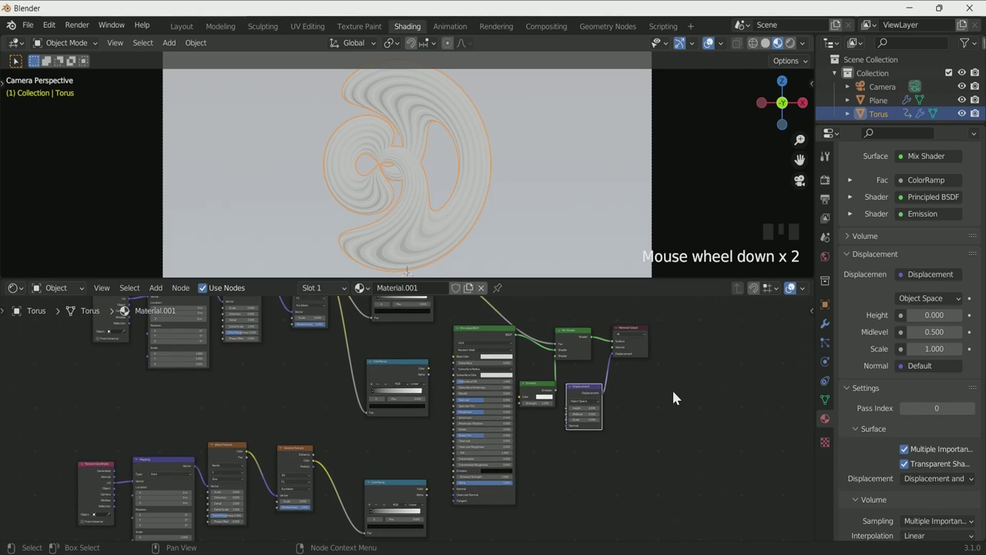
scroll(462, 505, up, 3)
drag(432, 507, 612, 406)
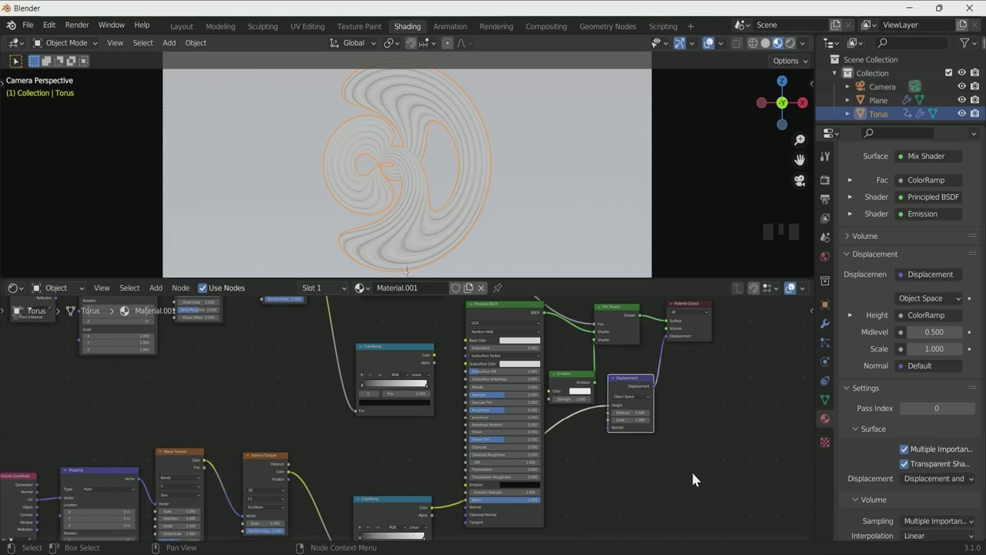
Set the Displacement node's Midlevel to 0 and its Scale to 0.2.
scroll(650, 404, up, 2)
click(691, 412)
text(0)
key(Return)
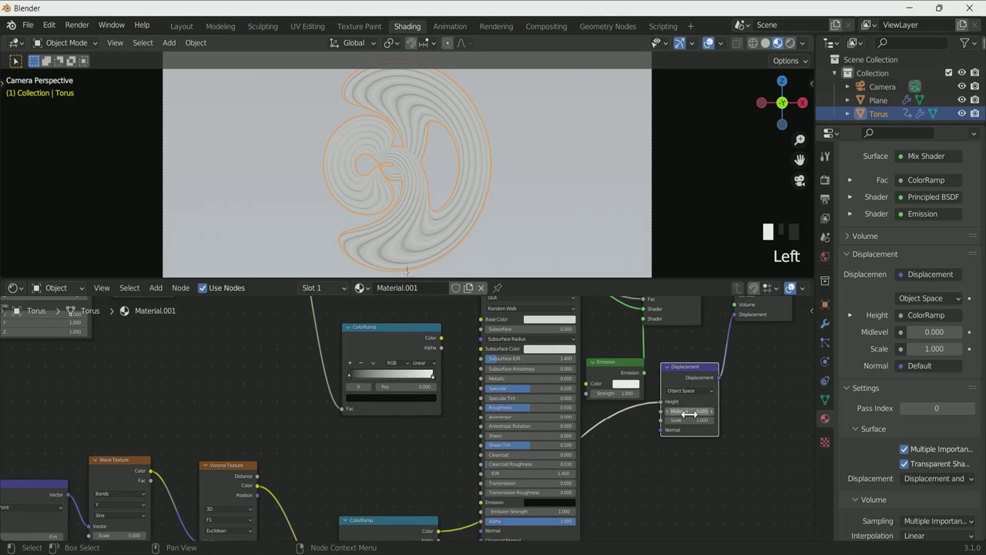
click(694, 423)
text(.2)
key(Return)
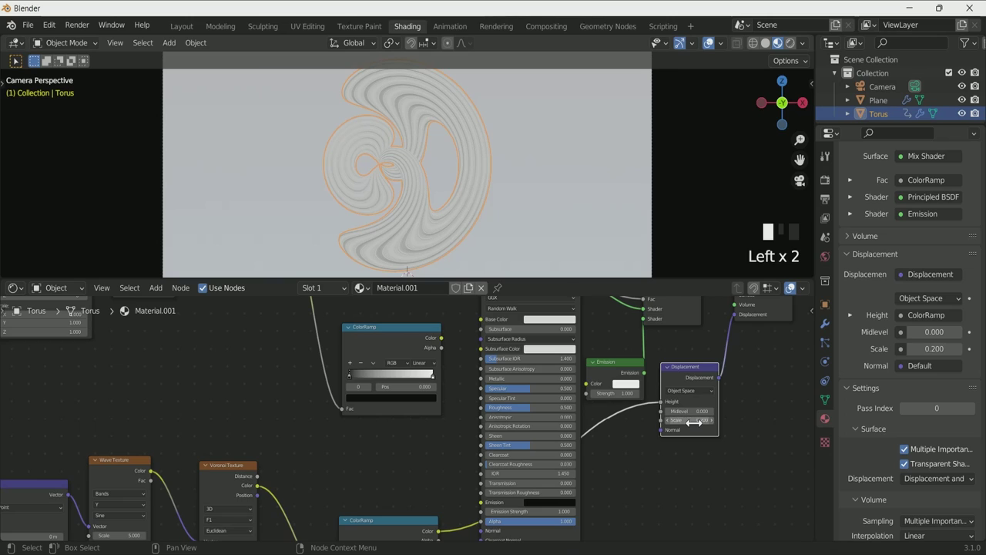
Compare the torus in rendered shading with the Displacement node muted and unmuted, then return to material preview.
middle_drag(404, 464, 402, 309)
click(790, 43)
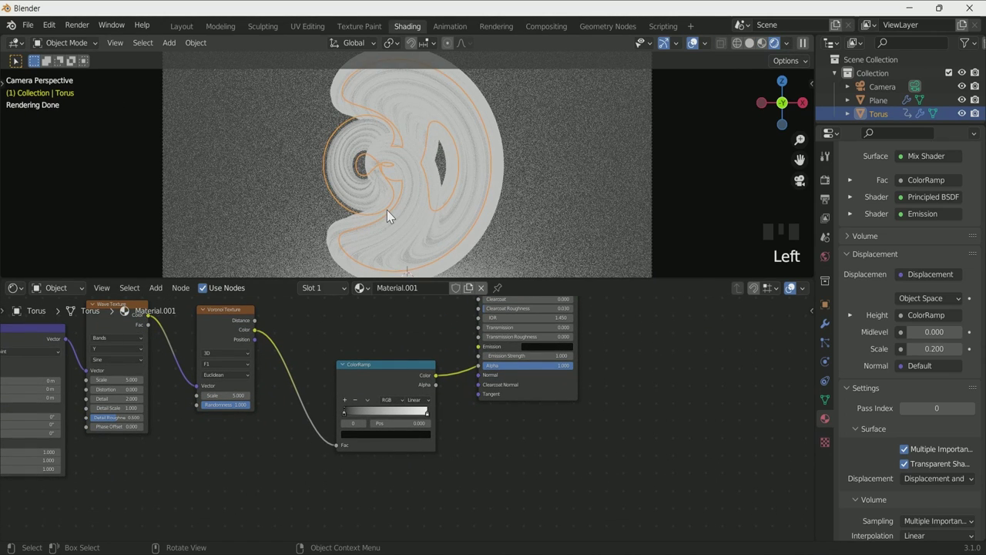
scroll(387, 209, up, 2)
scroll(609, 346, down, 1)
middle_drag(631, 361, 505, 481)
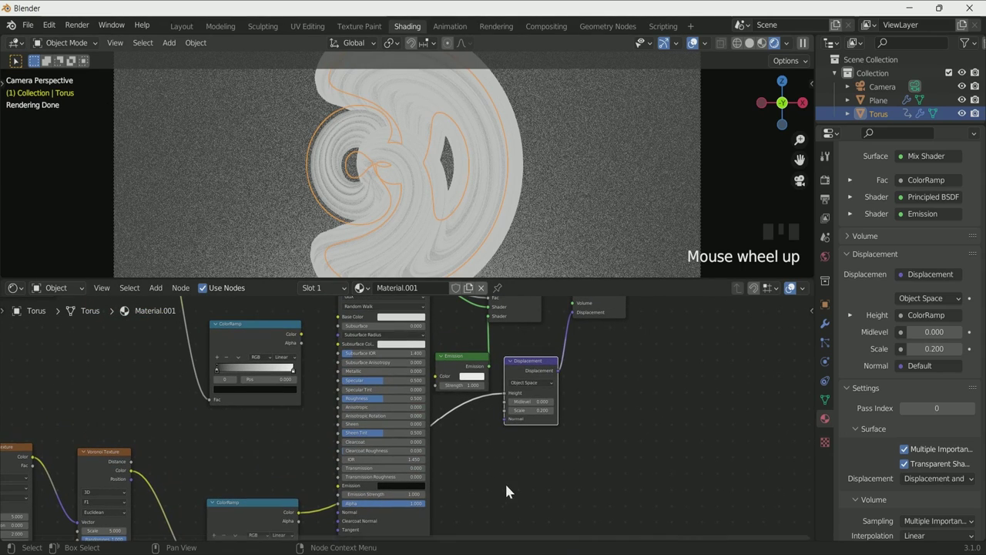
click(531, 365)
key(m)
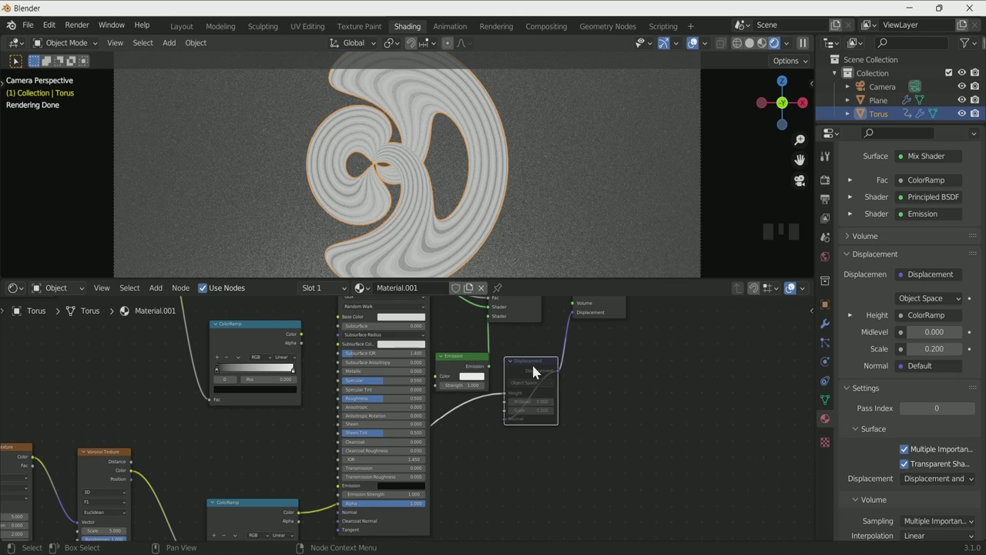
key(m)
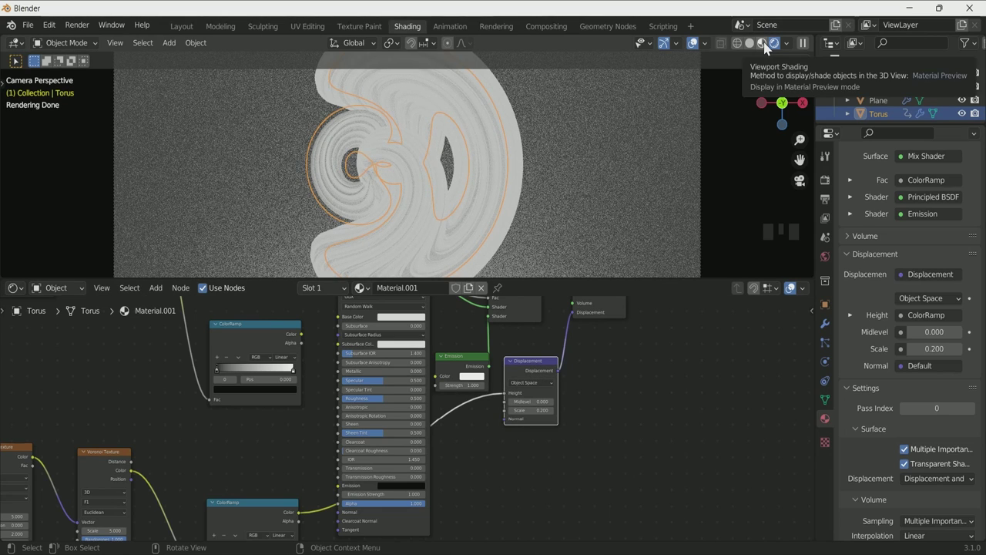
click(774, 43)
In the upper texture chain, set the Voronoi Texture's Scale to 3 and the Wave Texture's Scale to 4.
scroll(704, 336, down, 3)
mouse_move(586, 472)
middle_down()
mouse_move(630, 418)
mouse_move(657, 410)
mouse_move(647, 507)
mouse_move(658, 540)
middle_up()
scroll(657, 409, up, 3)
scroll(372, 467, up, 6)
middle_drag(372, 467, 408, 483)
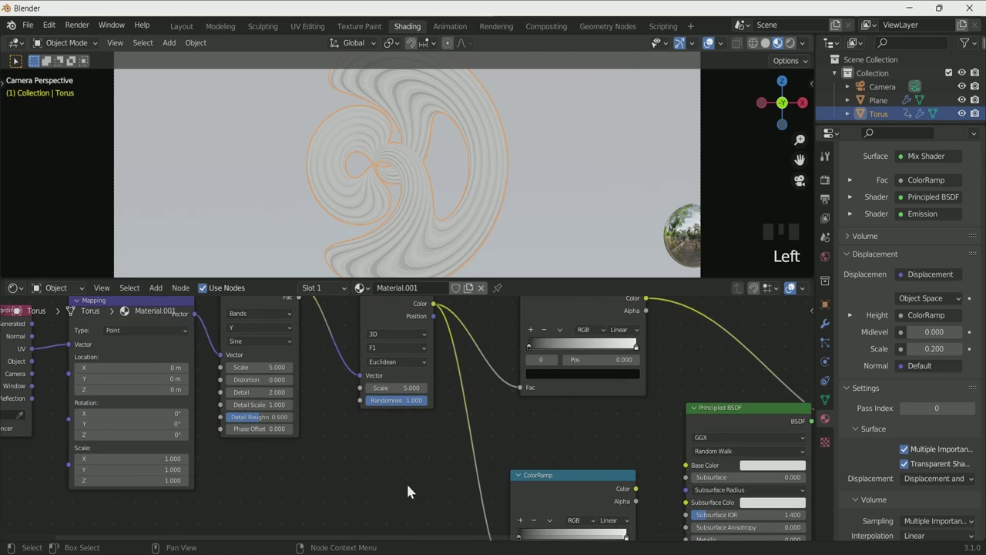
scroll(410, 493, up, 1)
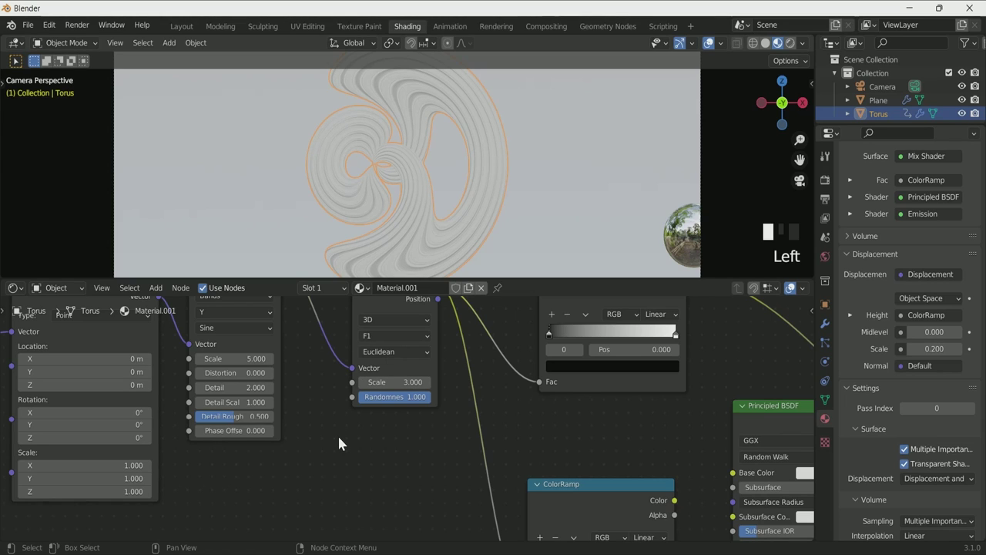
middle_drag(337, 434, 470, 434)
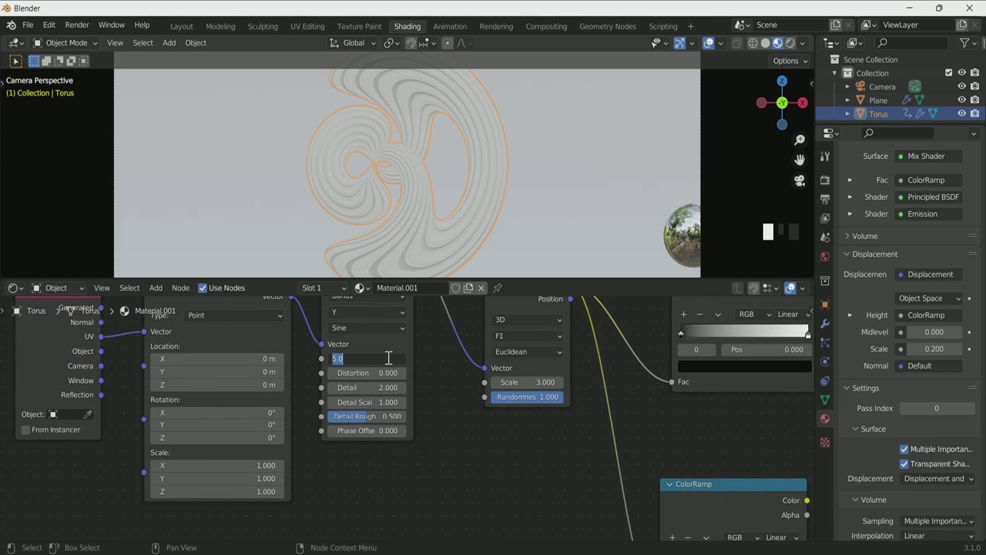
drag(388, 359, 416, 359)
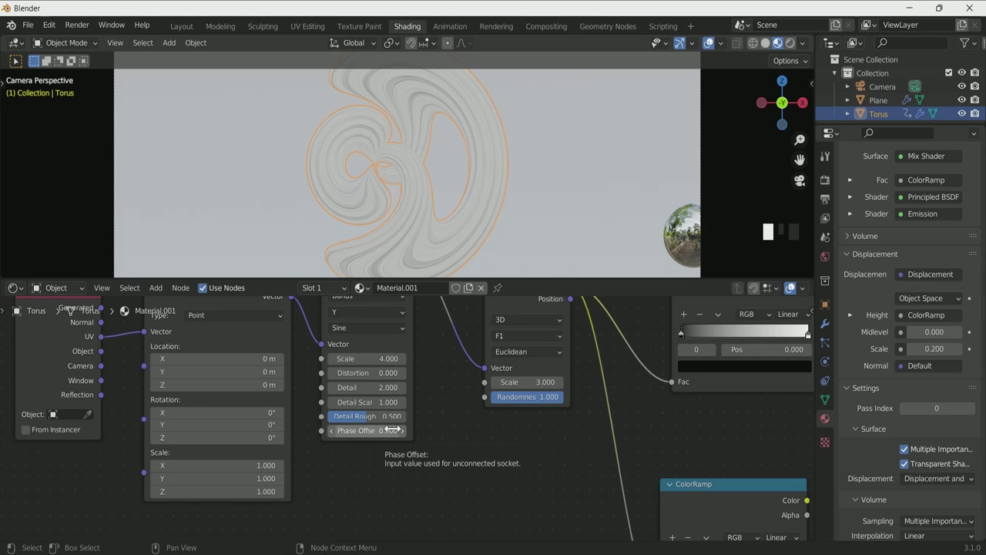
Move the white stop of the top ColorRamp to about position 0.265.
scroll(346, 463, down, 1)
middle_drag(346, 463, 262, 491)
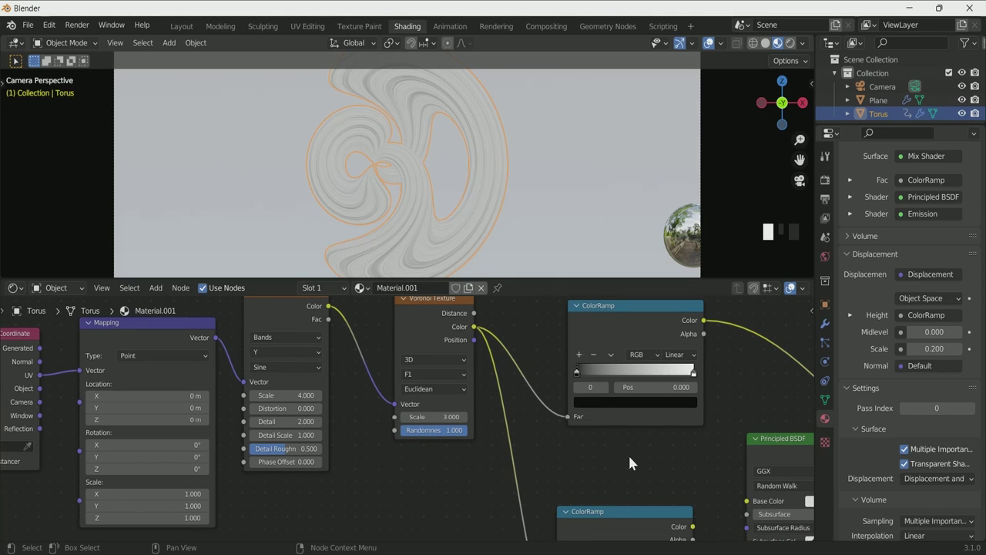
scroll(628, 456, up, 1)
middle_drag(628, 456, 485, 514)
scroll(506, 449, down, 4)
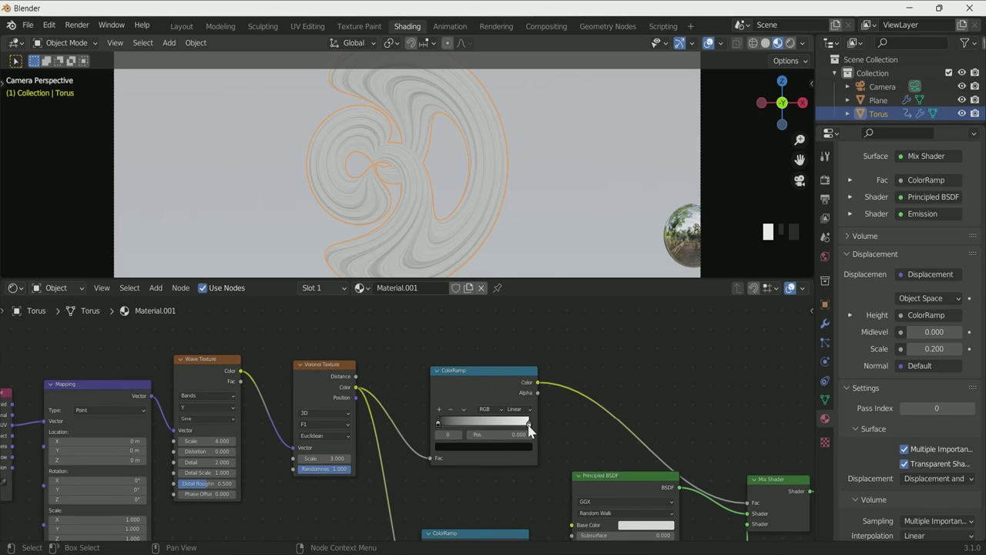
drag(529, 428, 457, 436)
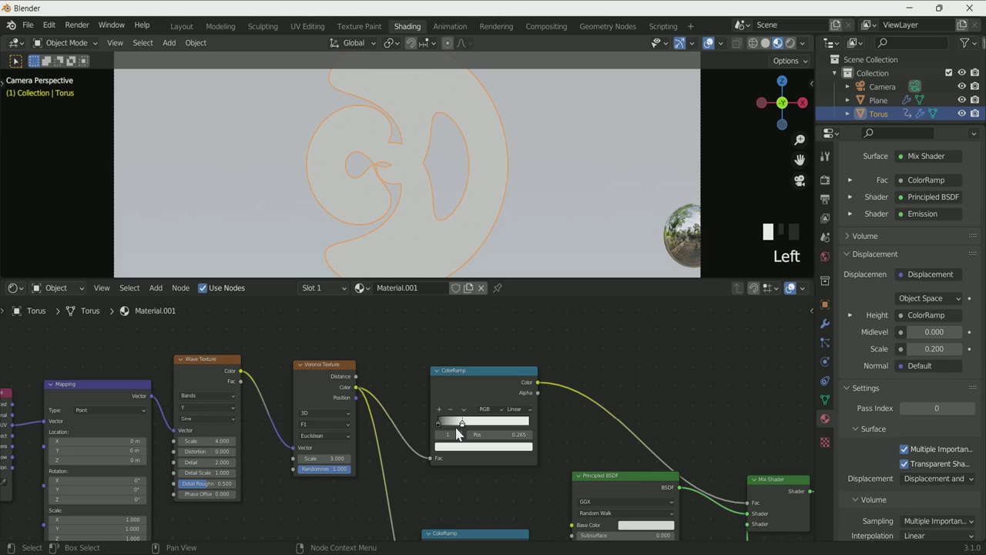
Connect the middle ColorRamp's Color to the Principled BSDF's Base Color and add four stops spread roughly evenly along that ramp.
middle_drag(498, 451, 400, 395)
drag(403, 396, 443, 376)
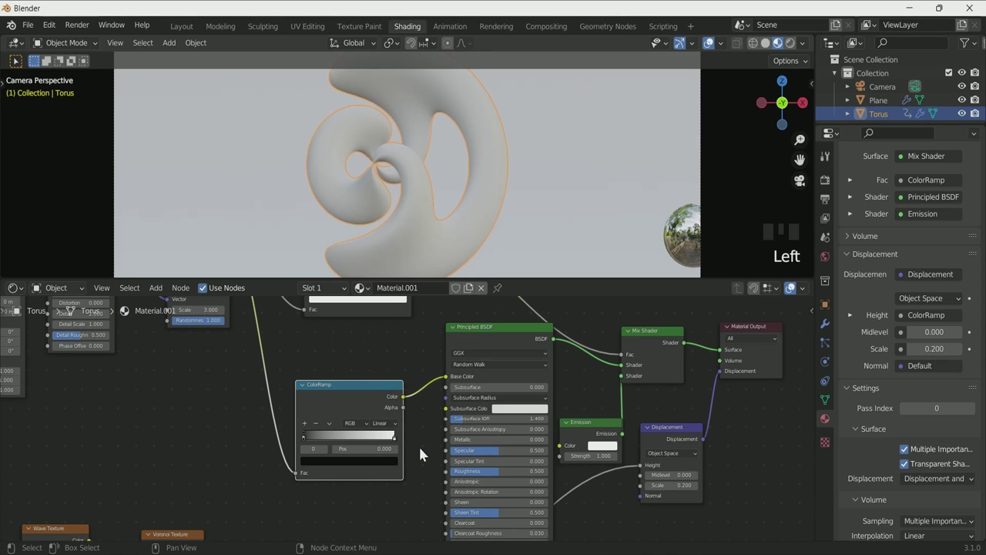
scroll(334, 504, up, 1)
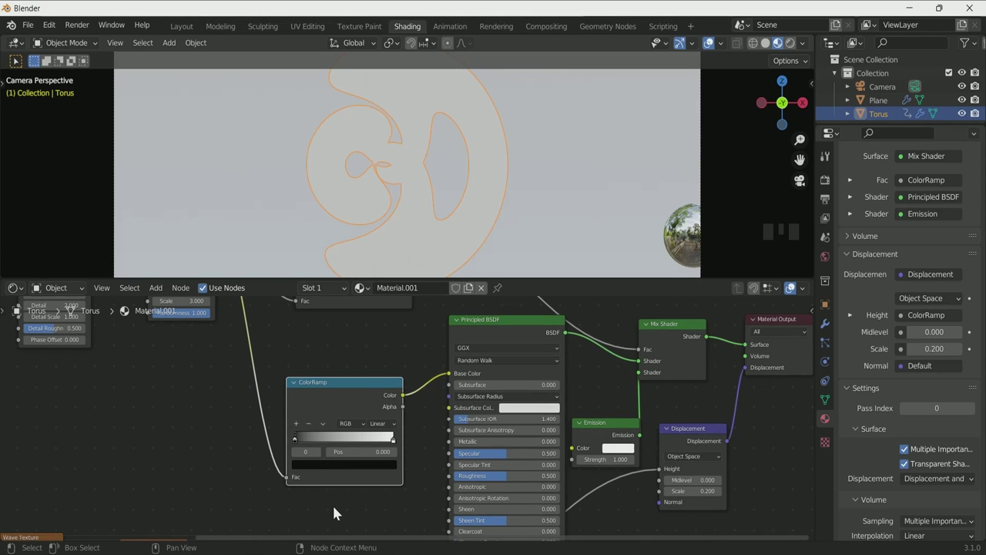
scroll(332, 507, up, 2)
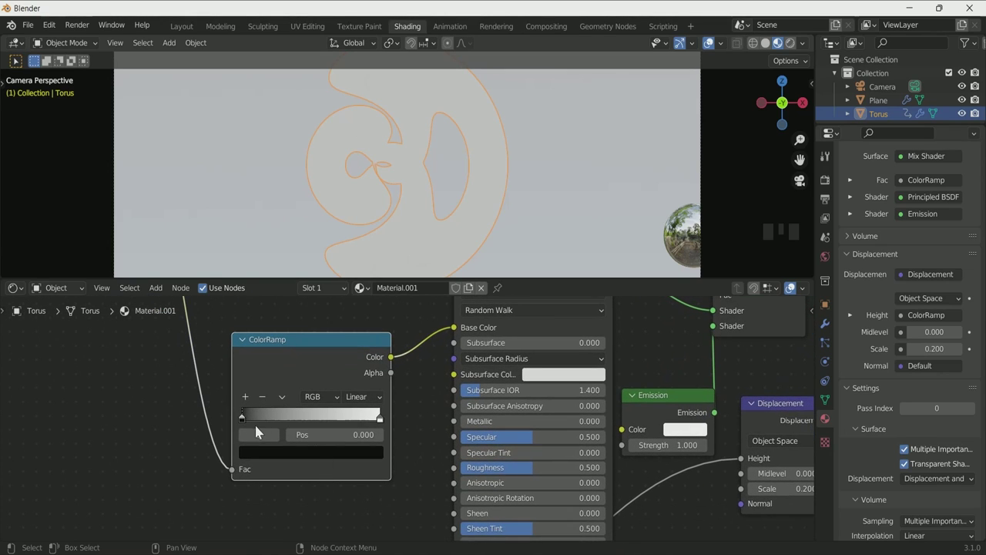
click(245, 398)
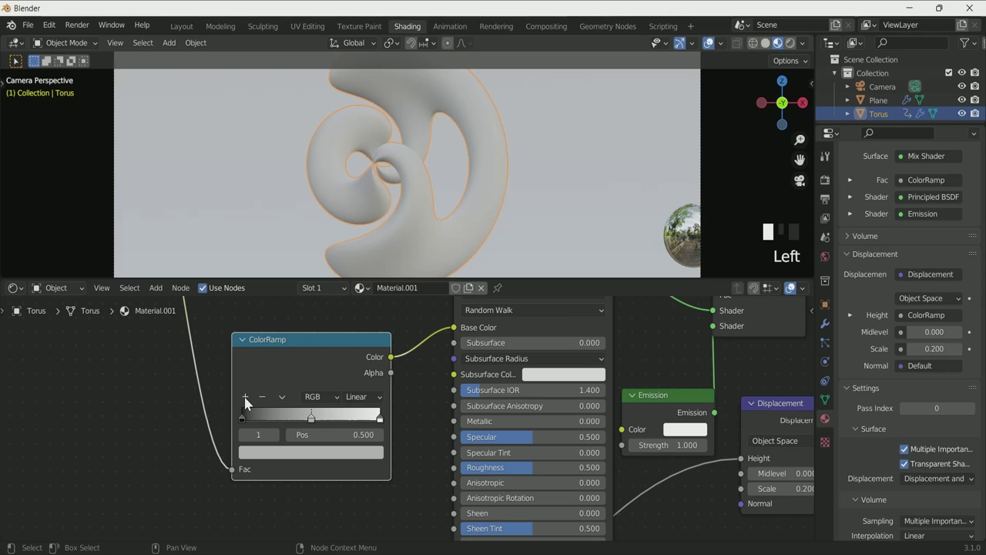
click(245, 397)
click(245, 397)
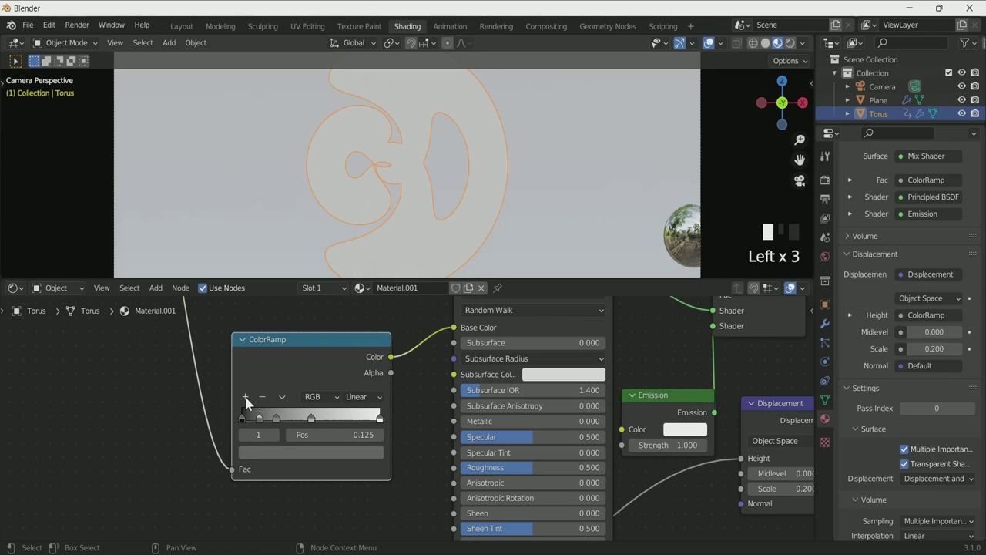
click(245, 397)
drag(276, 418, 319, 424)
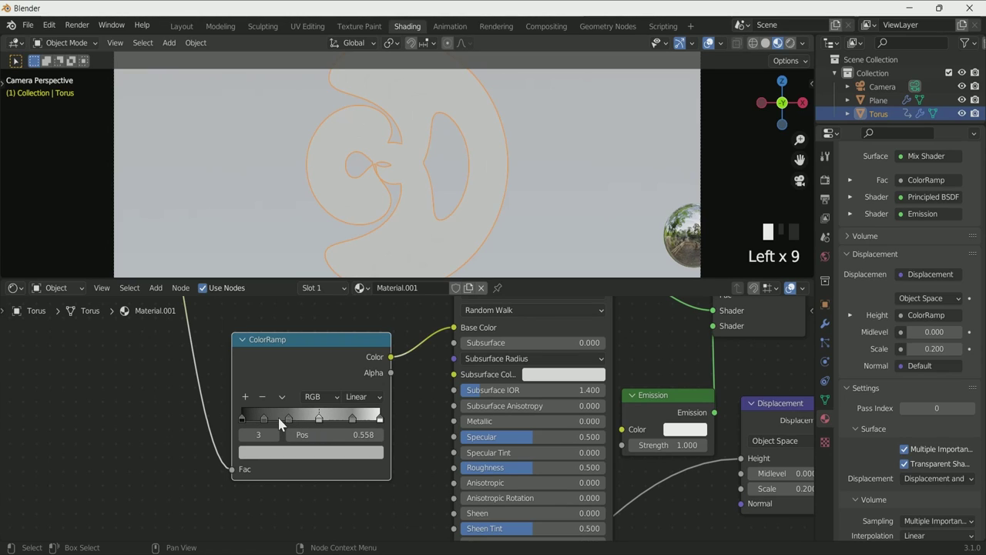
Set the middle ColorRamp's first stop to hex color 24E73B.
click(242, 419)
click(282, 451)
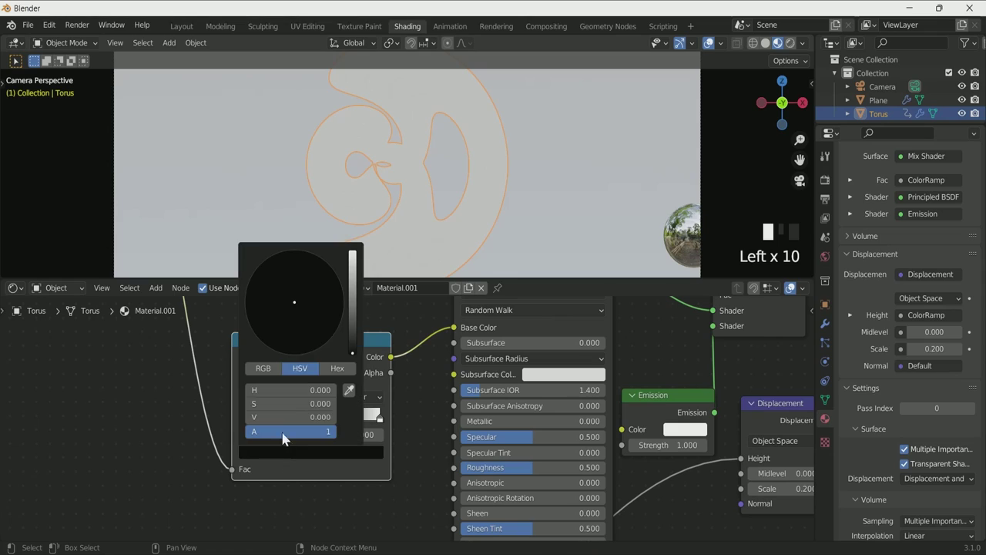
click(336, 367)
click(314, 393)
text(24E73B)
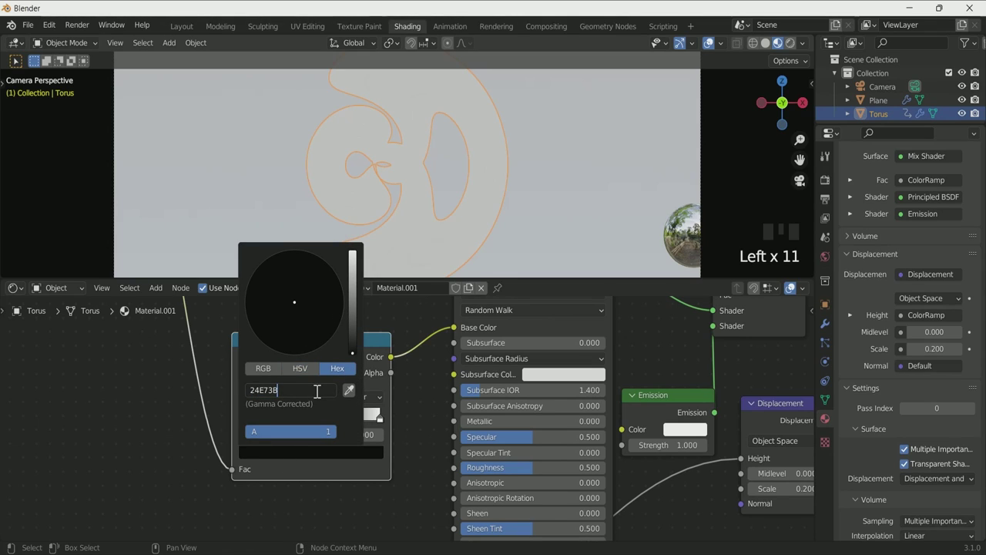
key(Return)
click(315, 390)
click(428, 411)
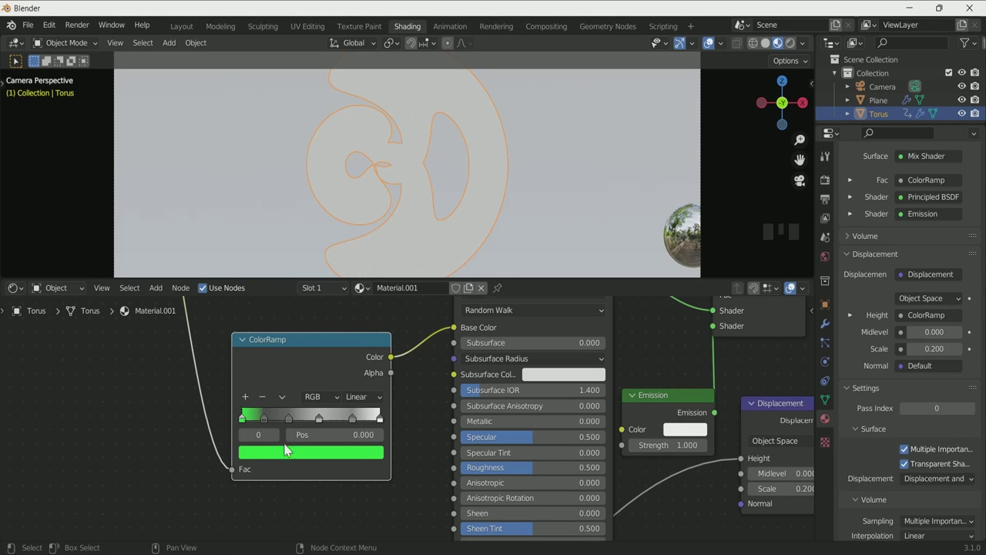
Set the middle ColorRamp's second stop to hex color 323B6B.
click(264, 419)
click(264, 418)
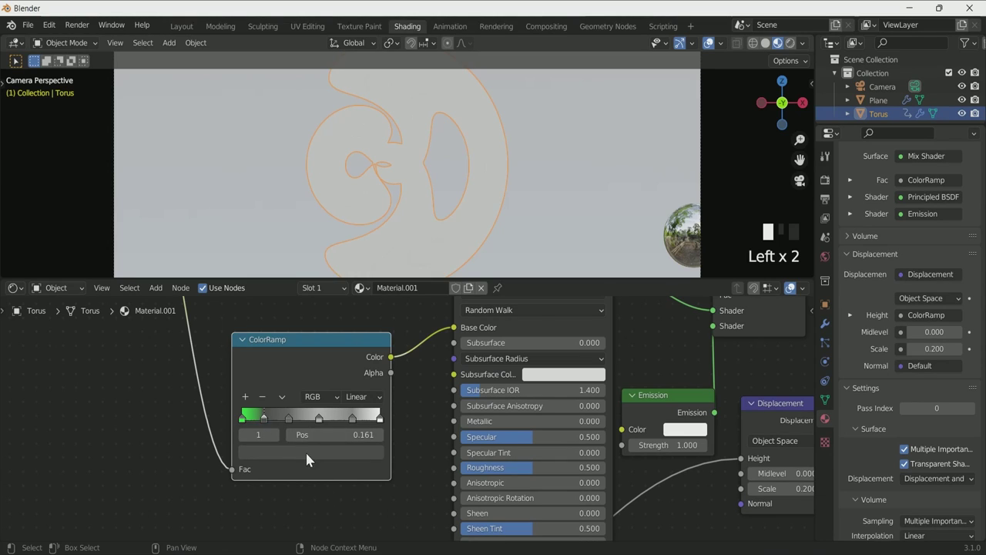
click(307, 454)
click(302, 390)
text(323B6B)
key(Return)
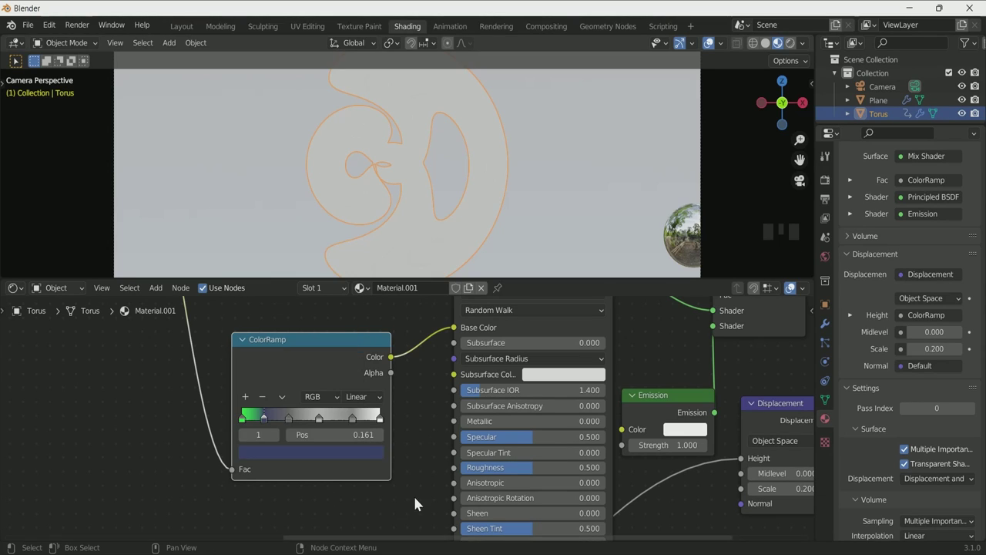
Set the middle ColorRamp's third stop to hex color E13DF8.
click(288, 418)
click(316, 453)
click(287, 389)
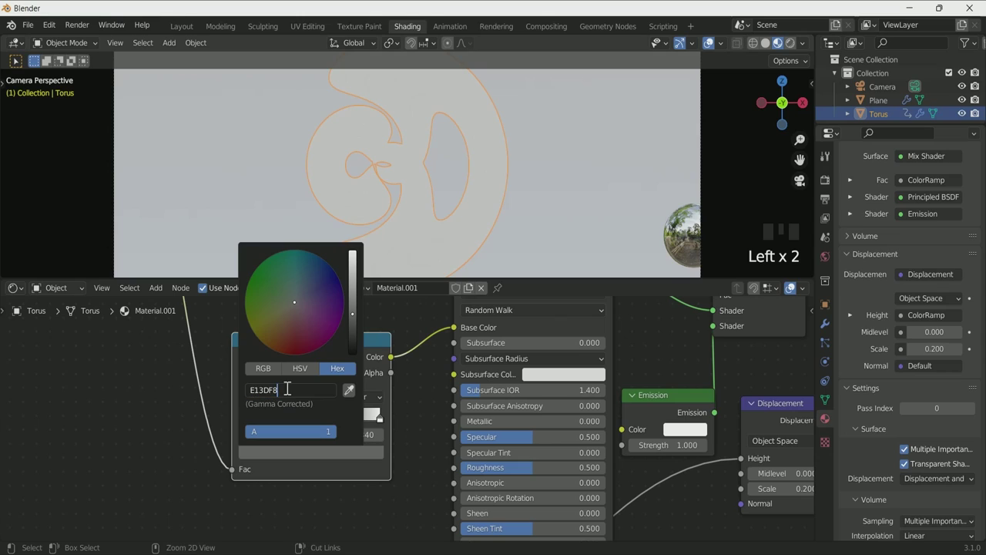
key(Return)
Set the middle ColorRamp's fourth stop to a deep pink color using the copied hex code.
click(320, 419)
click(324, 454)
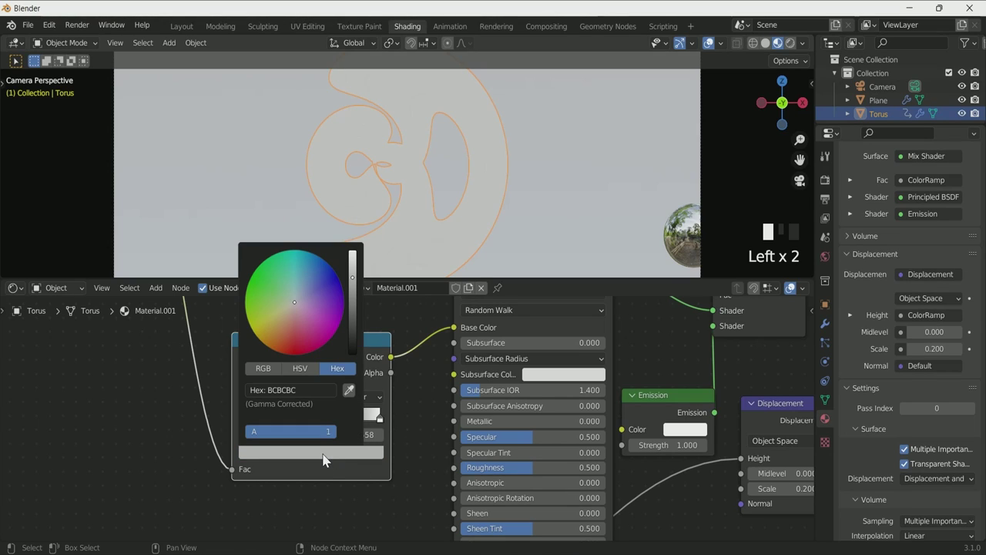
click(297, 390)
key(ctrl+v)
key(Return)
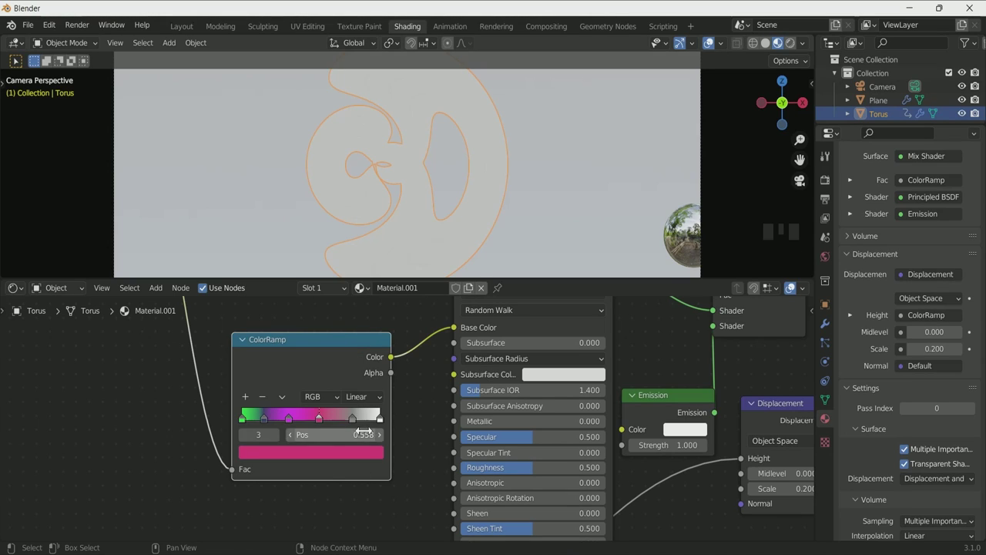
Set the middle ColorRamp's fifth stop to hex color DC6A52.
click(378, 417)
click(316, 453)
click(307, 389)
text(DC6A52)
key(Return)
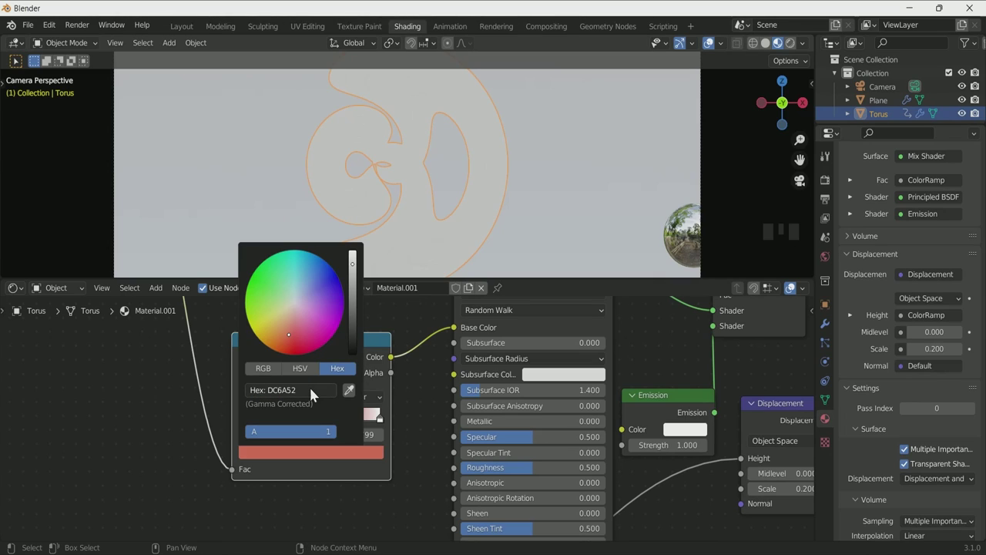
Set the middle ColorRamp's last stop to a light tan color using the copied hex code.
click(379, 418)
click(352, 453)
click(292, 389)
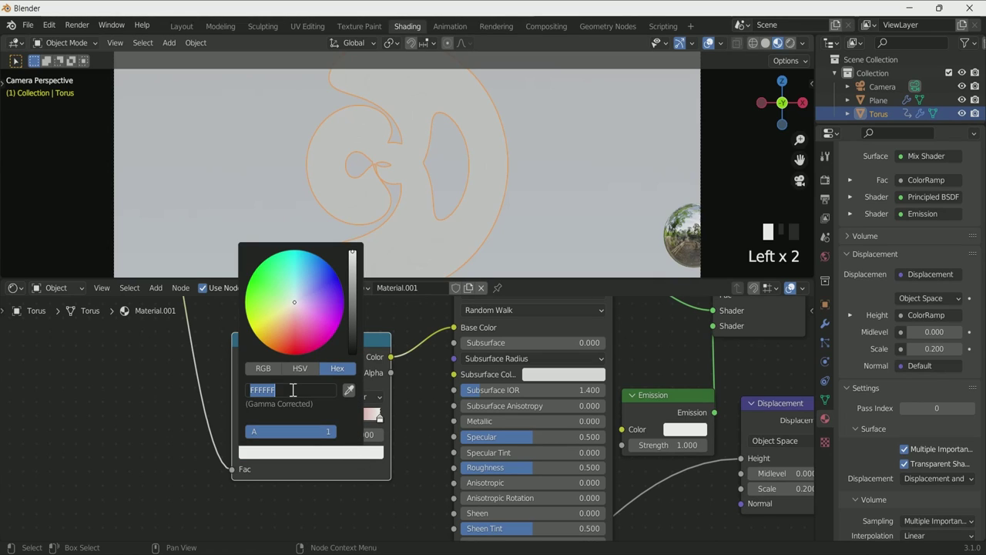
key(ctrl+v)
key(Return)
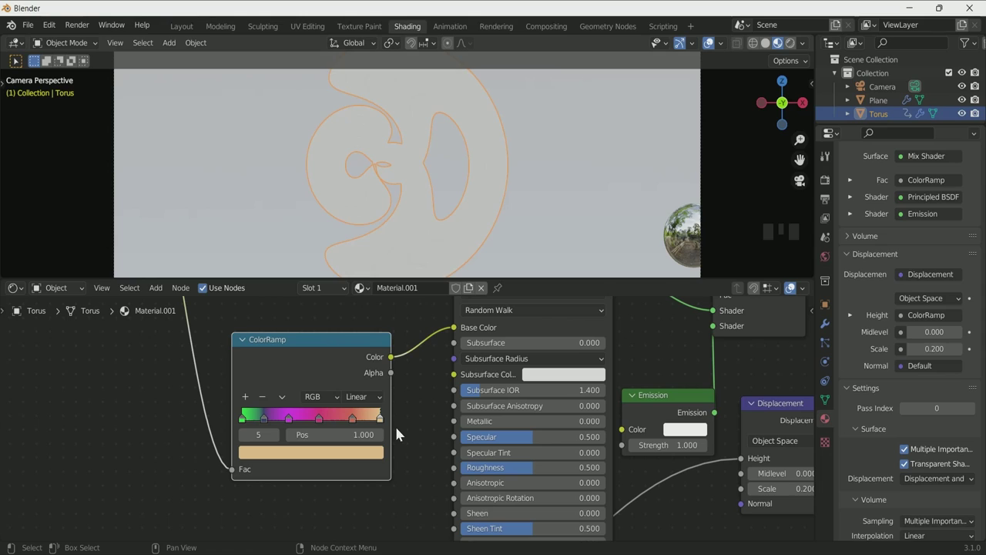
Reposition the middle ColorRamp's stops, with the green stop at about 0.116 and the tan end stop at about 0.945.
scroll(140, 436, up, 1)
scroll(480, 168, down, 2)
scroll(478, 177, up, 1)
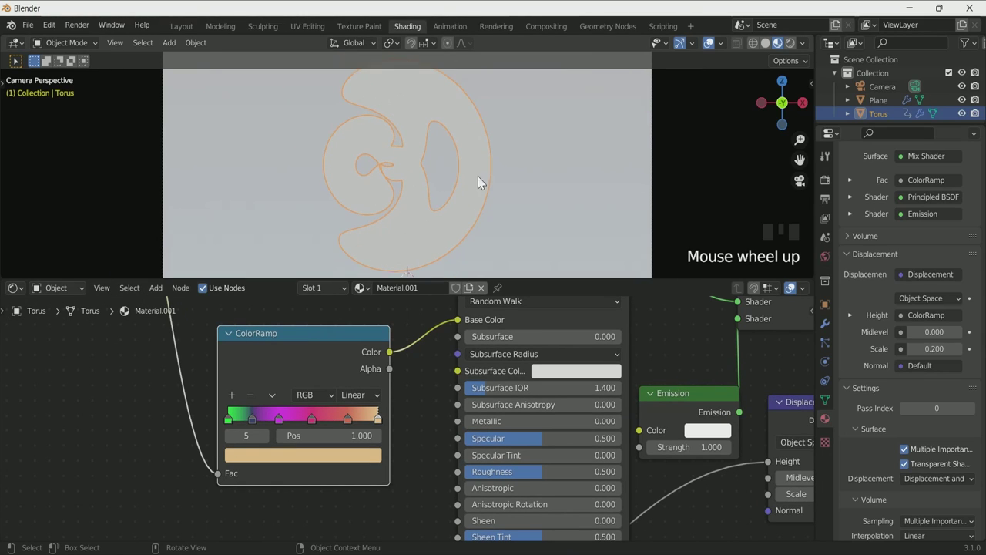
click(230, 419)
drag(230, 420, 249, 424)
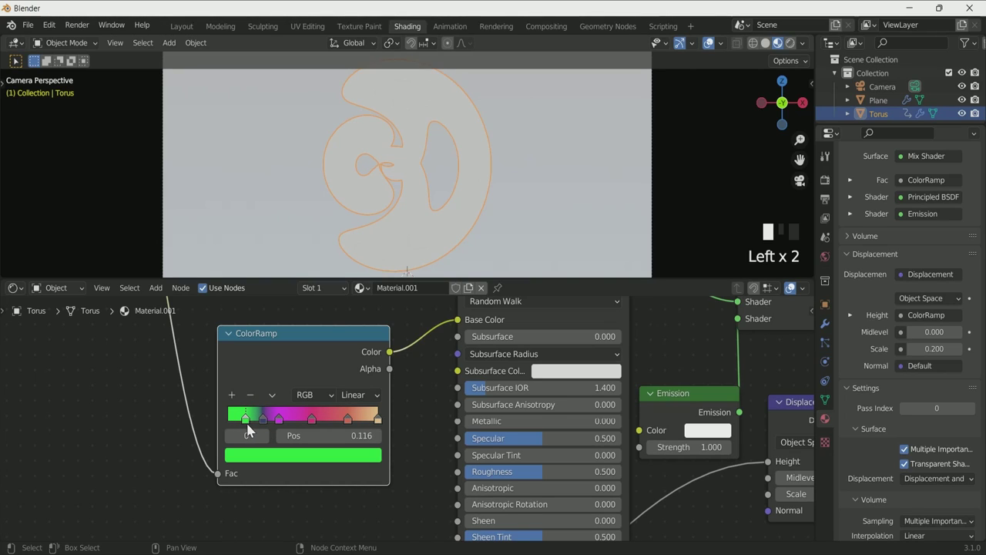
click(263, 419)
click(279, 418)
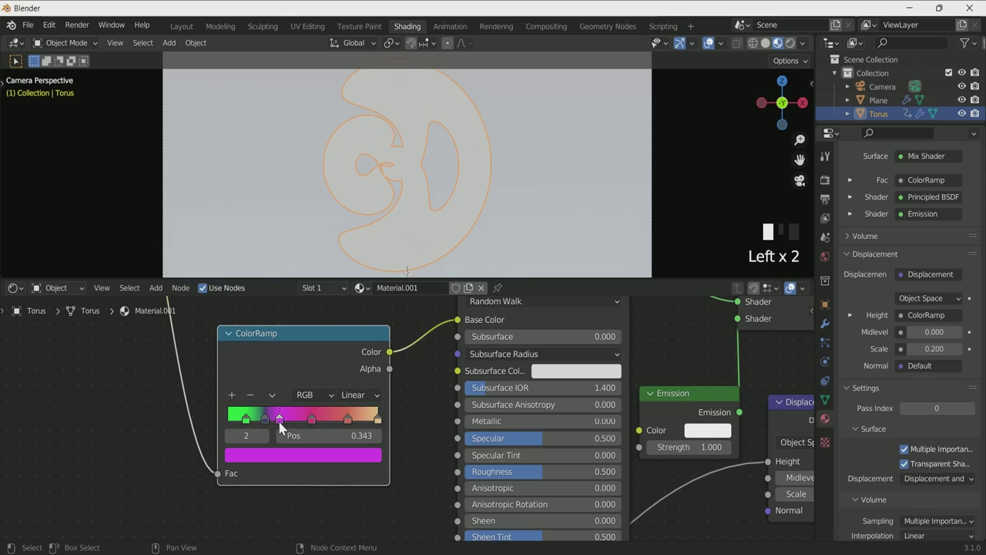
drag(280, 422, 370, 422)
Set the middle ColorRamp's interpolation to Cardinal and preview the material in rendered viewport shading.
click(373, 395)
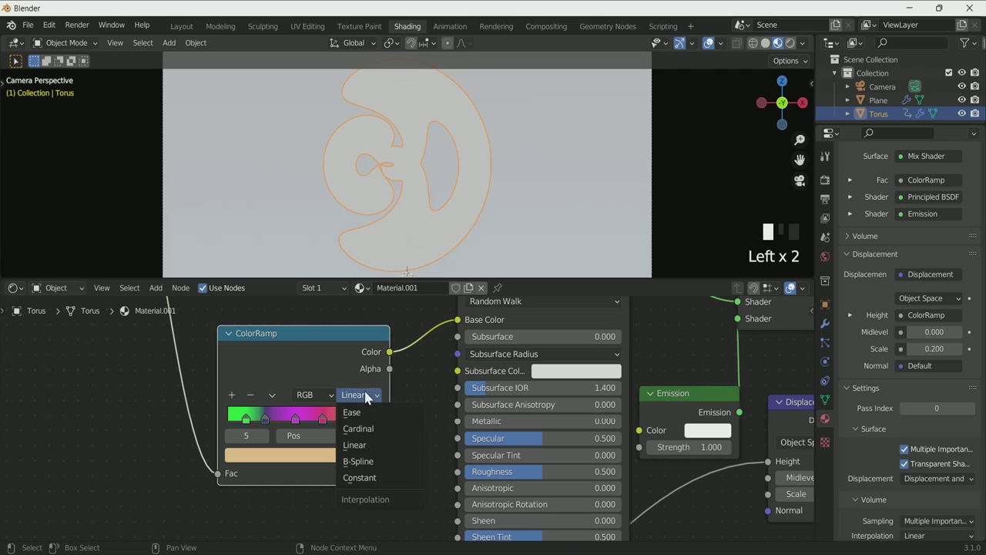
click(368, 430)
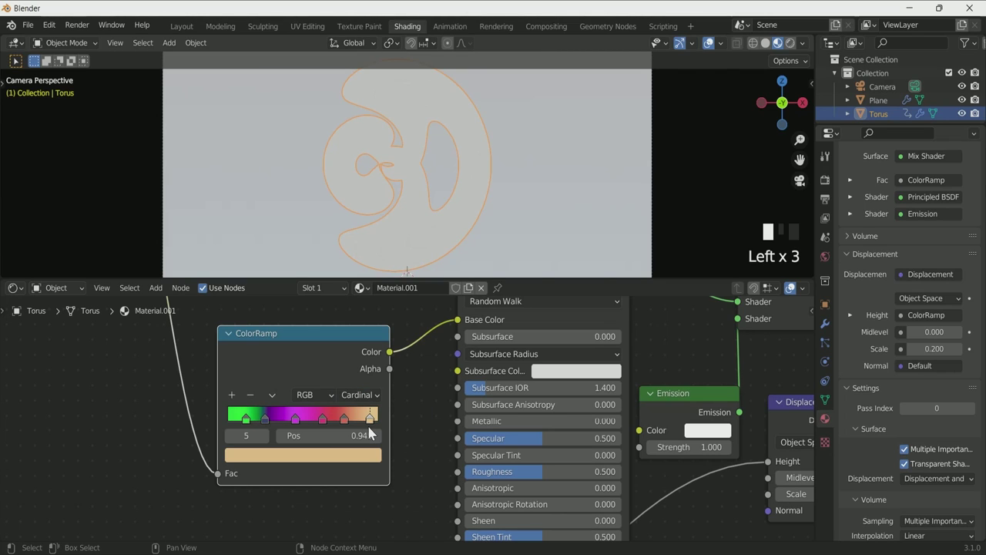
click(790, 43)
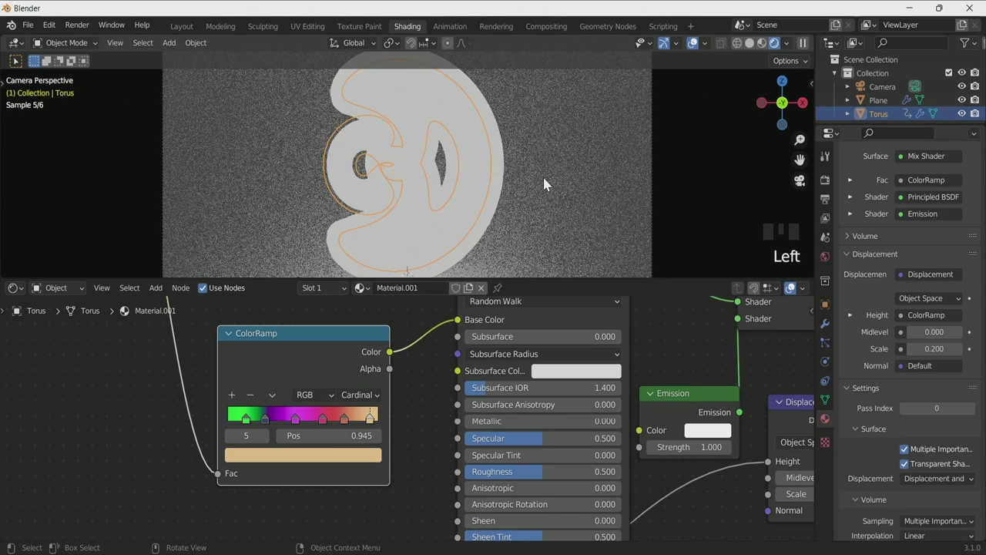
Swap the Mix Shader's two shader inputs so Emission is first and the Principled BSDF second.
scroll(267, 341, down, 2)
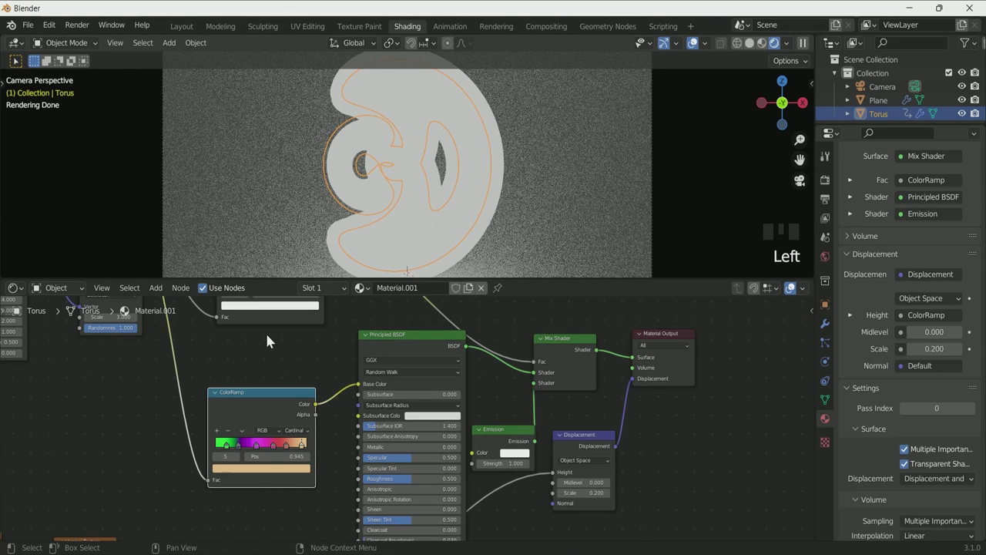
middle_drag(513, 447, 534, 461)
drag(556, 398, 616, 365)
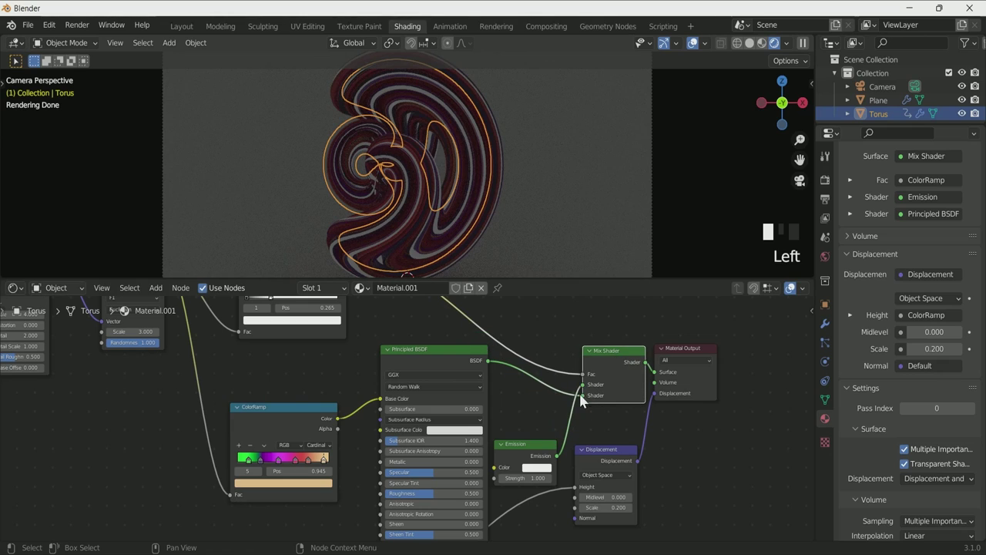
Set the Emission node's color to a bright cyan.
scroll(423, 198, up, 3)
scroll(423, 198, down, 2)
scroll(548, 447, up, 1)
middle_drag(547, 478, 528, 418)
click(530, 415)
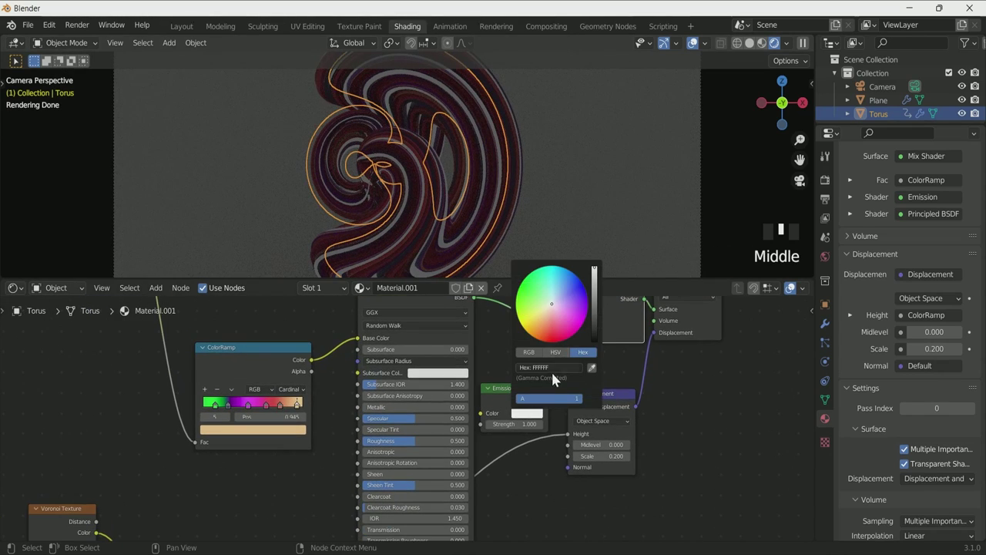
drag(554, 310, 556, 275)
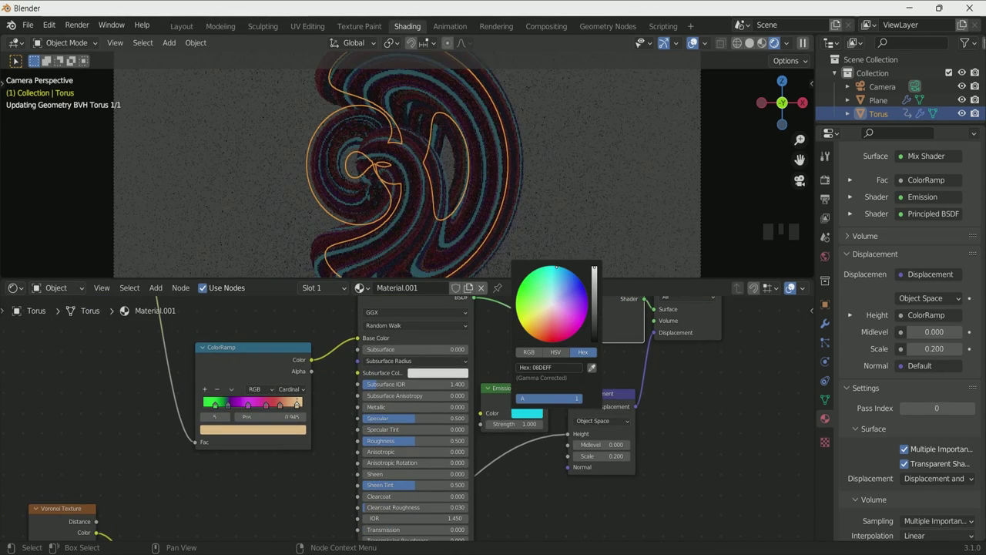
drag(556, 267, 552, 268)
Set the Emission strength to 50 and compare the torus in material preview and rendered shading.
click(518, 423)
text(50)
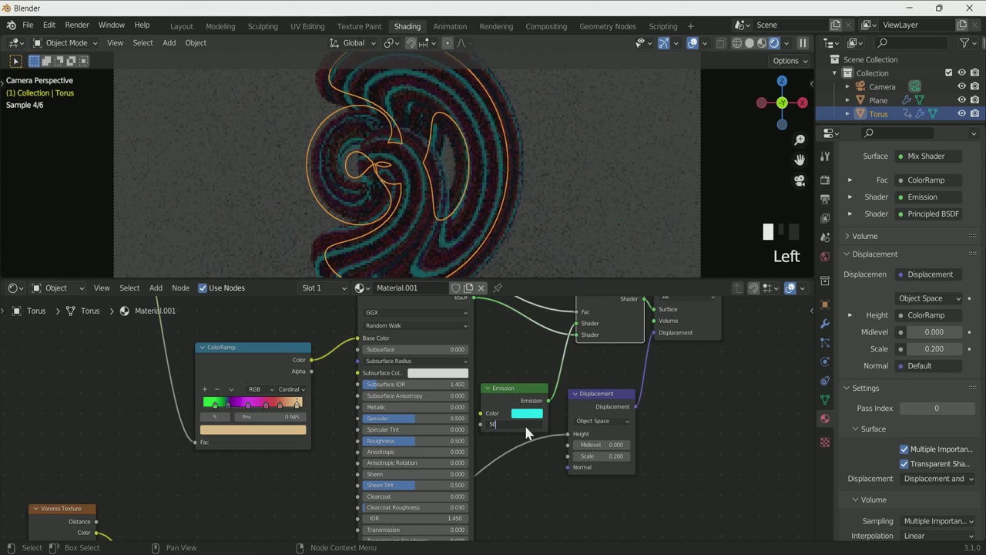
key(Return)
key(z)
key(2)
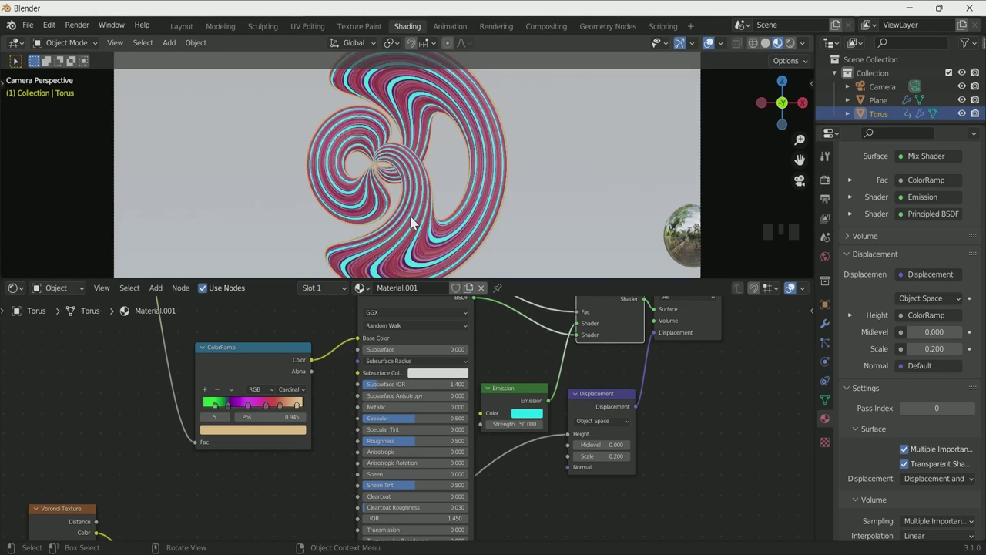
click(789, 43)
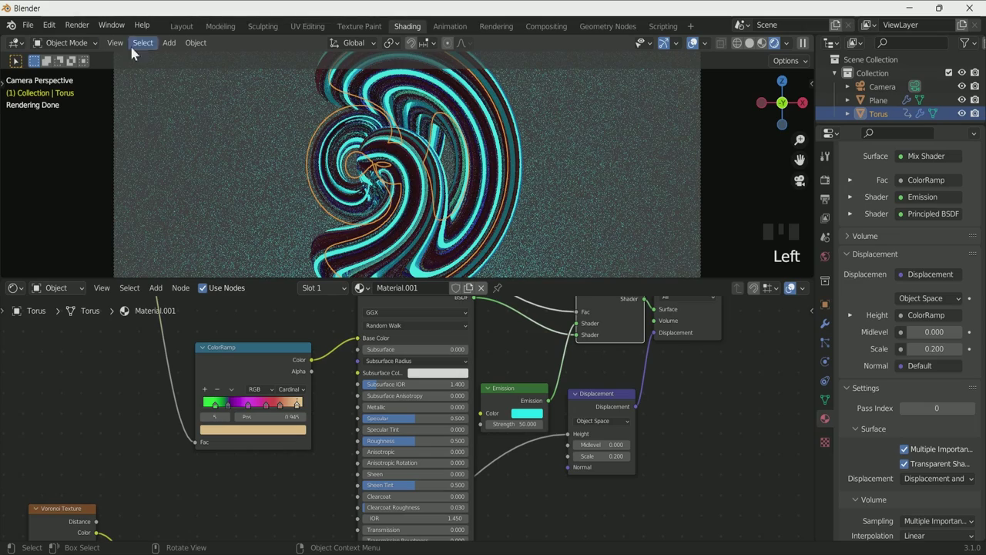
Render a still image of frame 1 to check the glowing material, and close the render window.
click(77, 24)
click(99, 40)
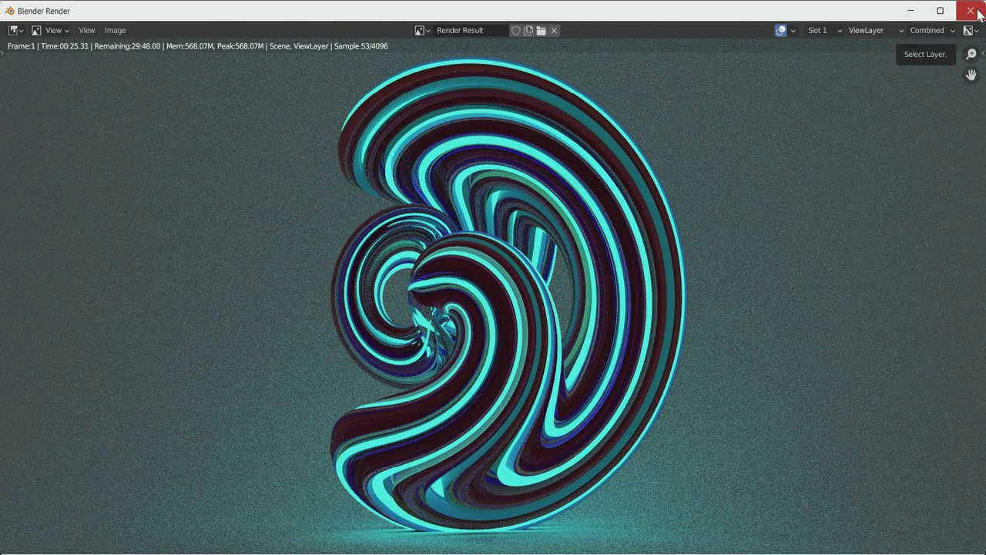
click(976, 11)
Set the maximum samples for the final Cycles render to 16.
click(824, 180)
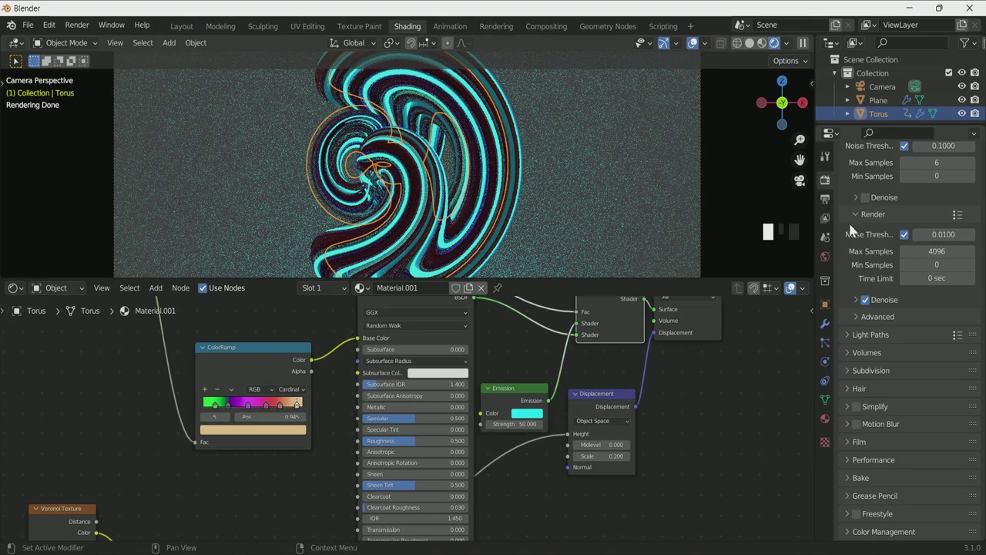
scroll(865, 291, up, 5)
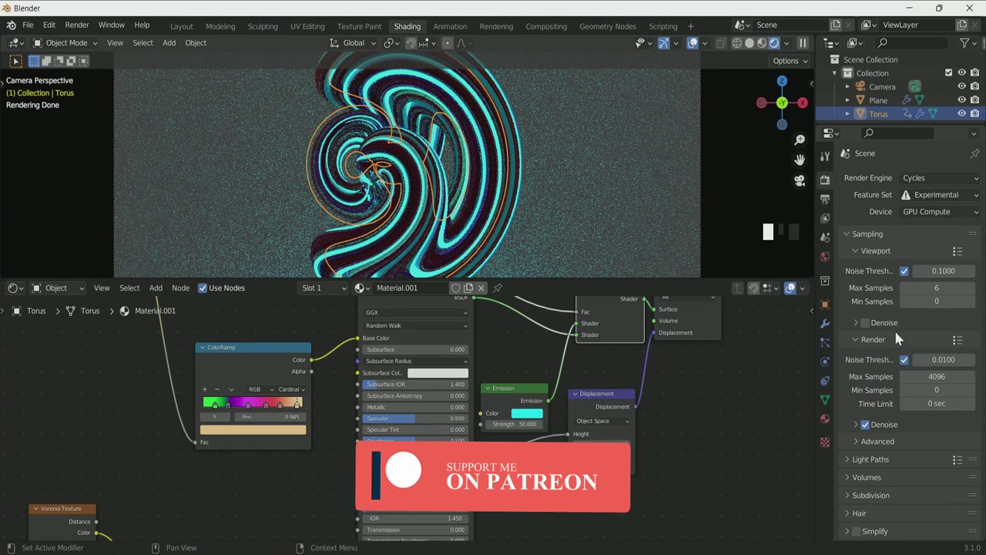
click(937, 376)
text(16)
key(Return)
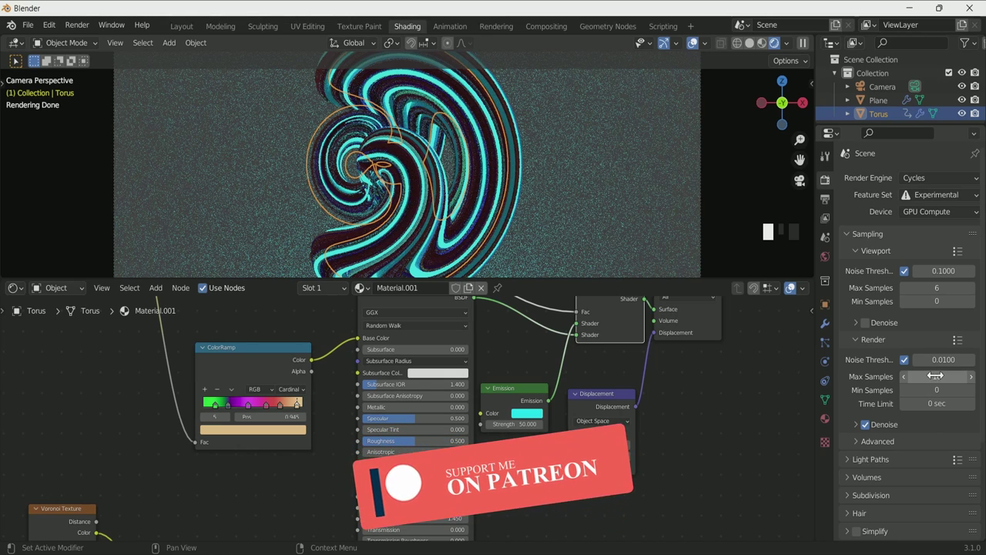
Return the viewport to material preview and set the scale of the Voronoi Texture feeding the lower ColorRamp to 3.
click(759, 45)
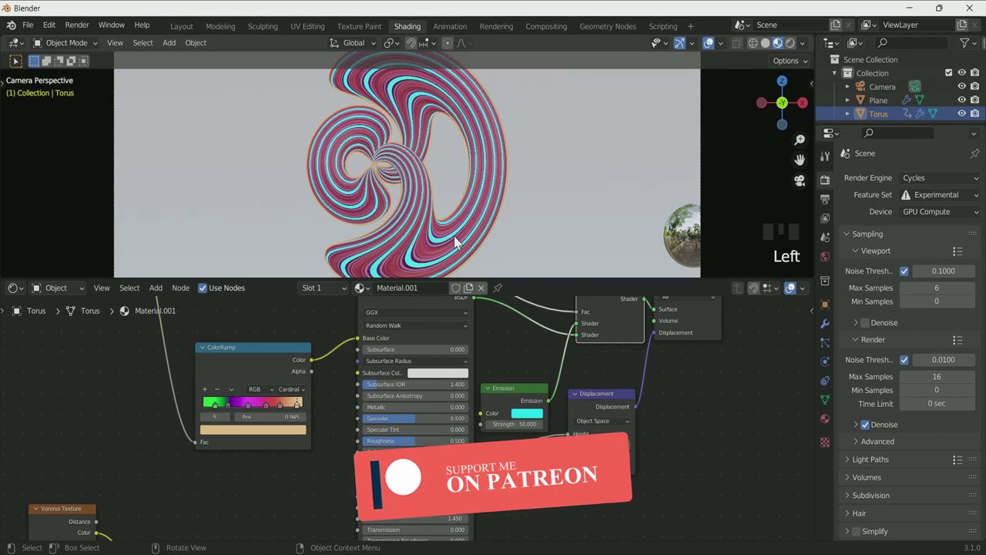
scroll(299, 428, down, 4)
middle_drag(300, 429, 300, 324)
scroll(300, 330, up, 5)
middle_drag(308, 359, 341, 309)
scroll(184, 398, down, 2)
middle_drag(172, 394, 318, 399)
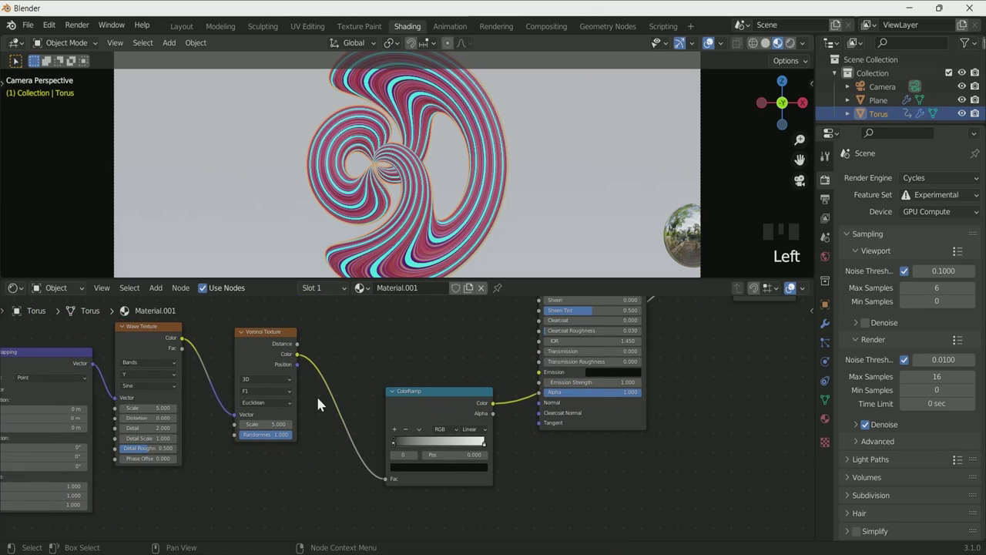
scroll(319, 447, up, 1)
click(247, 424)
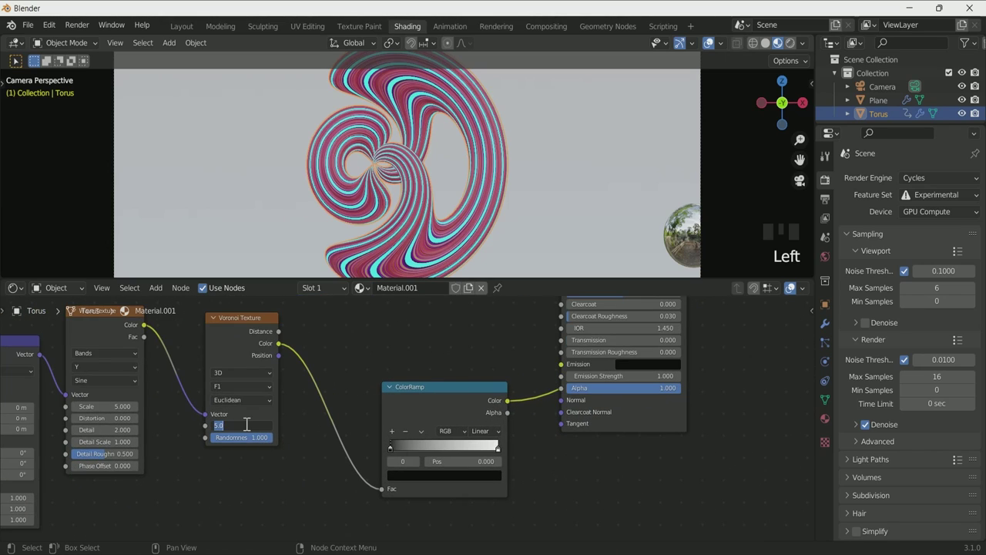
text(3)
key(Return)
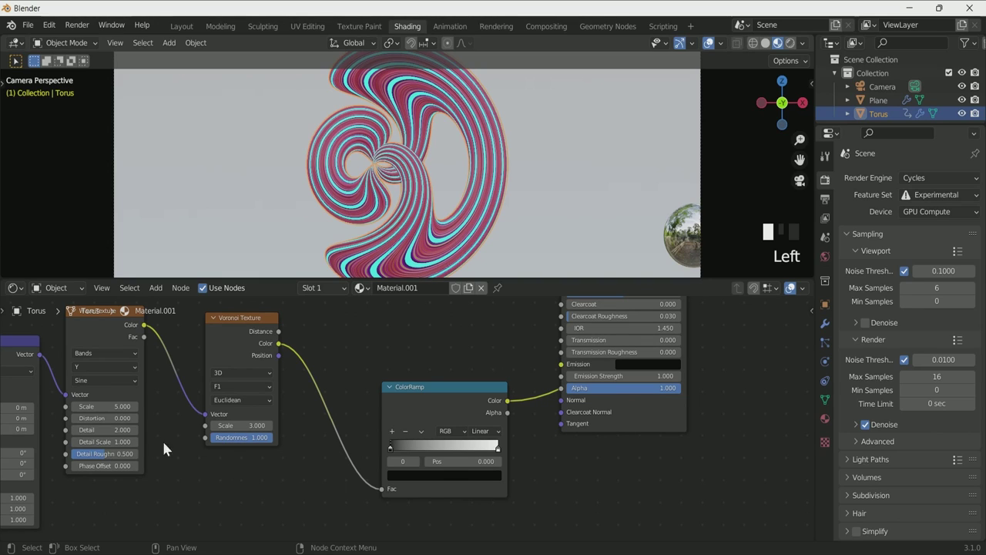
Set the scale of the Wave Texture feeding the lower Voronoi Texture to 4.
click(125, 407)
click(123, 408)
scroll(126, 451, down, 2)
middle_drag(126, 452, 214, 447)
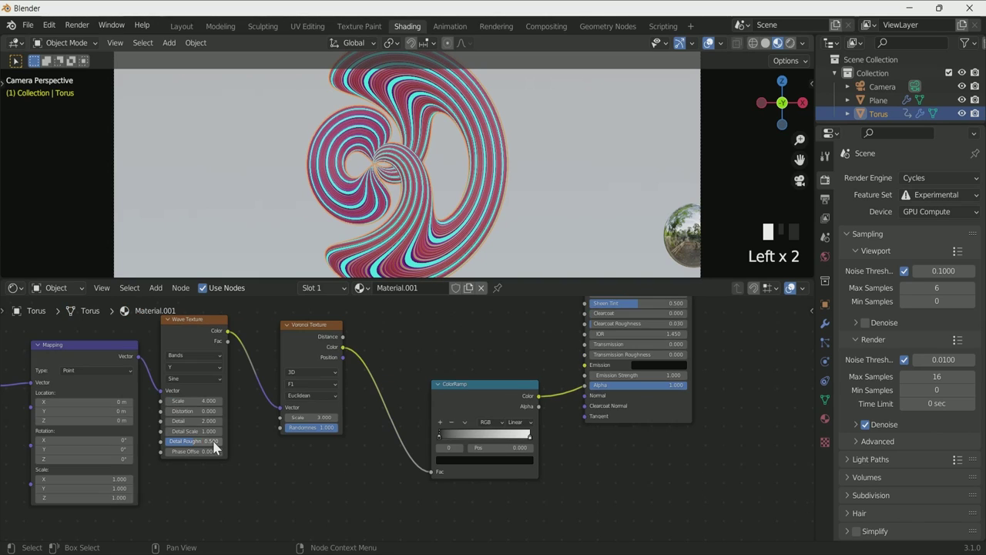
Move the lower ColorRamp's black stop to about 0.687 and check the displacement in rendered shading.
scroll(413, 471, up, 4)
middle_drag(420, 466, 259, 455)
scroll(260, 454, up, 1)
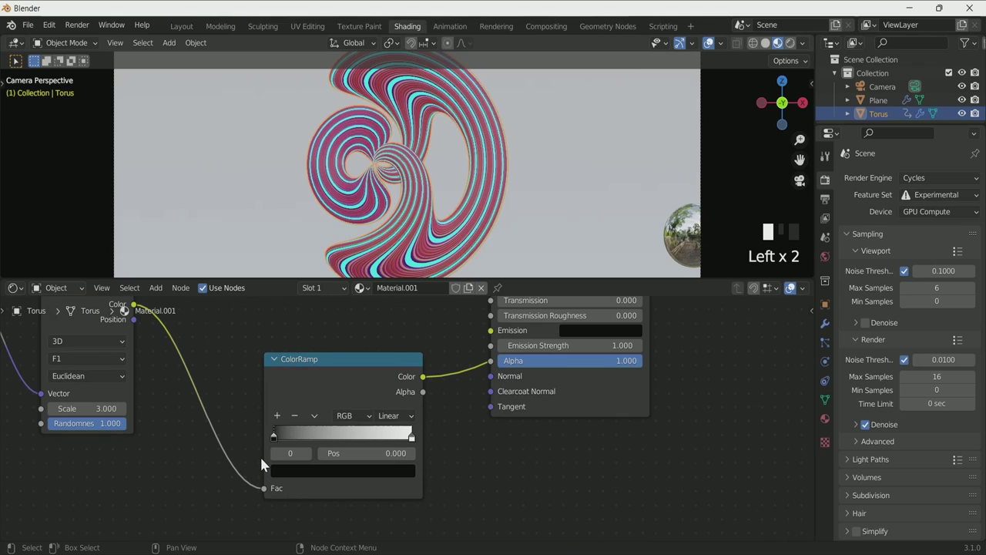
drag(274, 436, 372, 439)
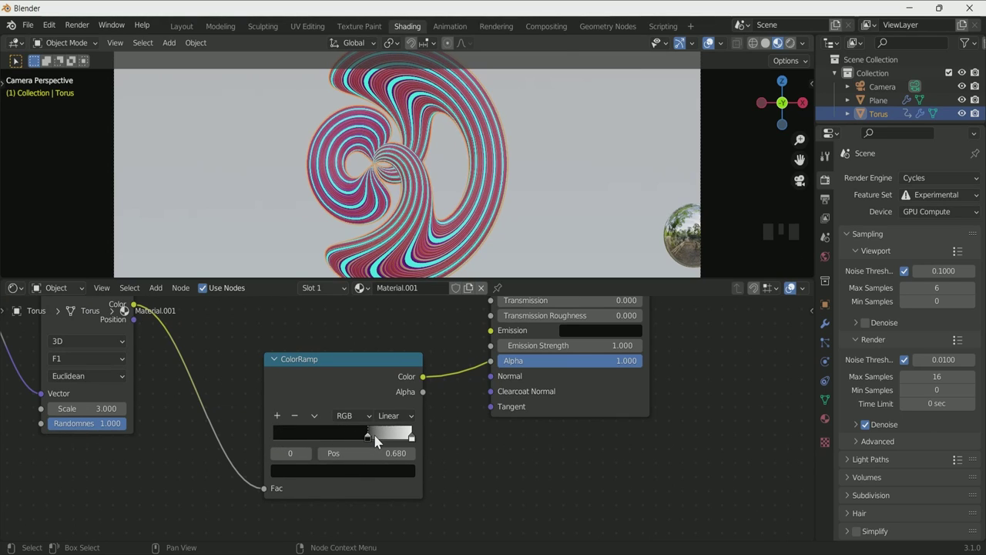
click(788, 44)
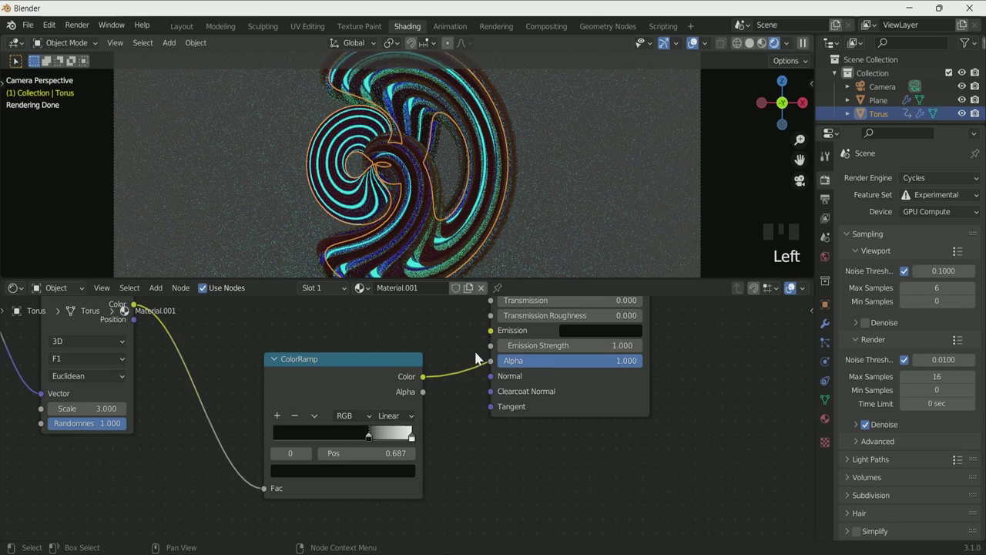
click(761, 44)
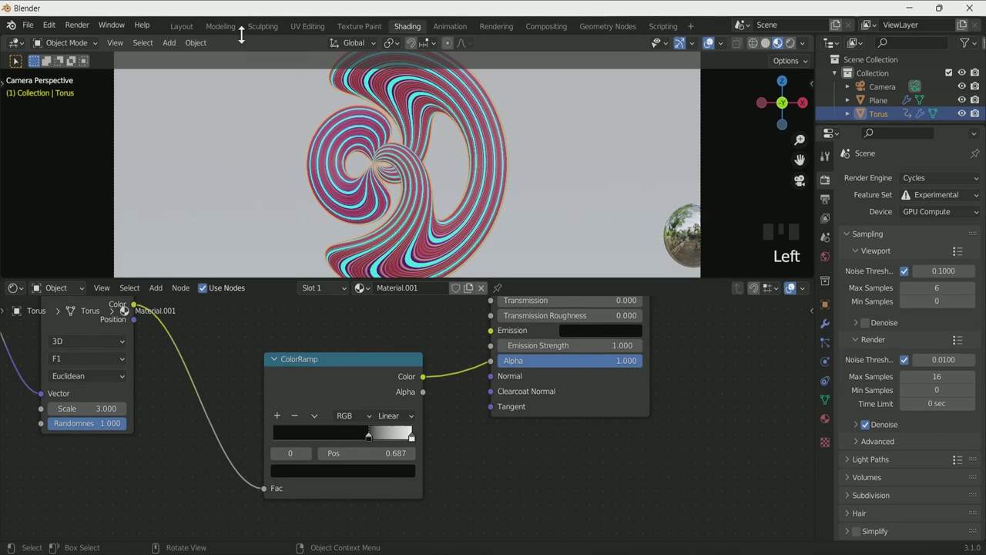
In the Layout workspace, add an Area light and raise it above the torus to a Z location of about 8.05 m.
click(182, 27)
middle_drag(578, 229, 480, 267)
scroll(530, 226, down, 2)
key(shift+a)
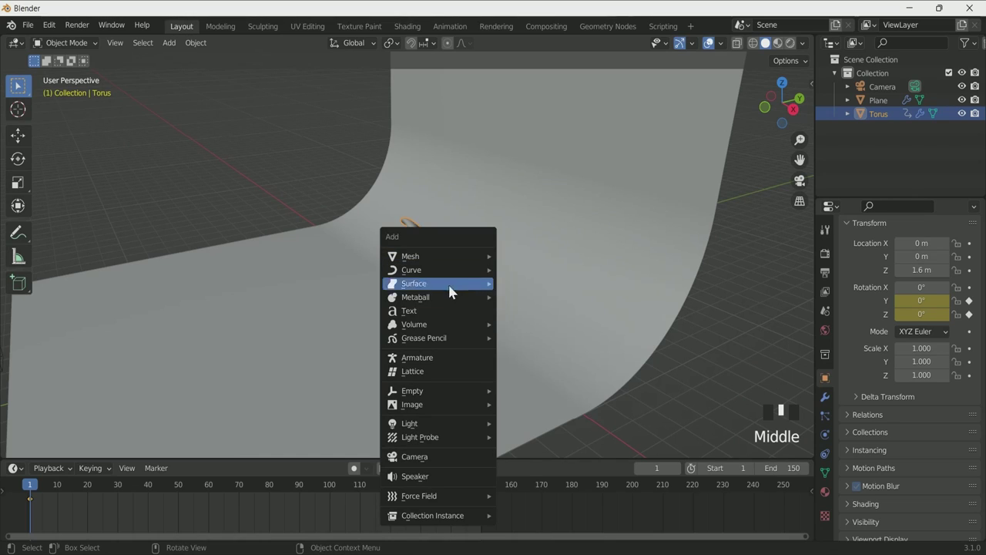
mouse_move(432, 423)
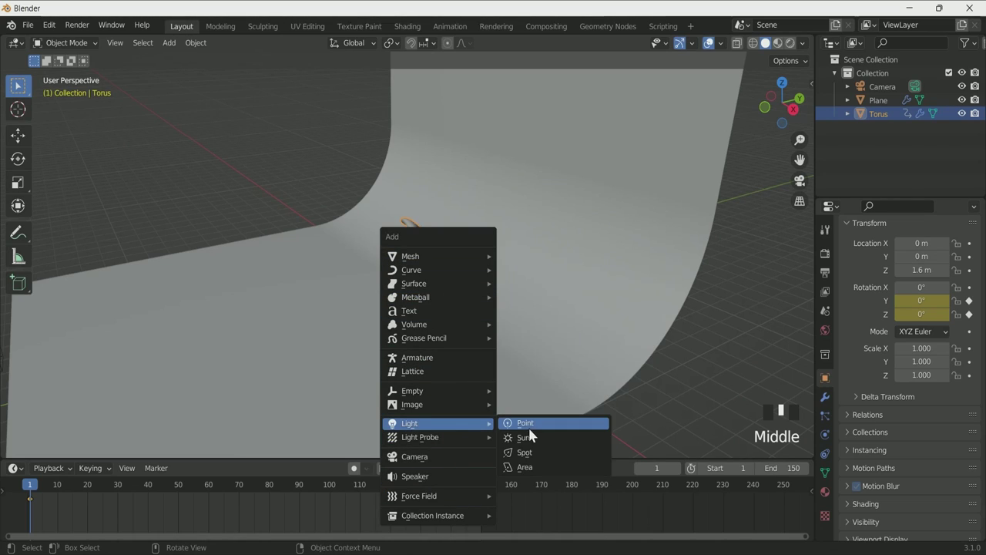
click(535, 470)
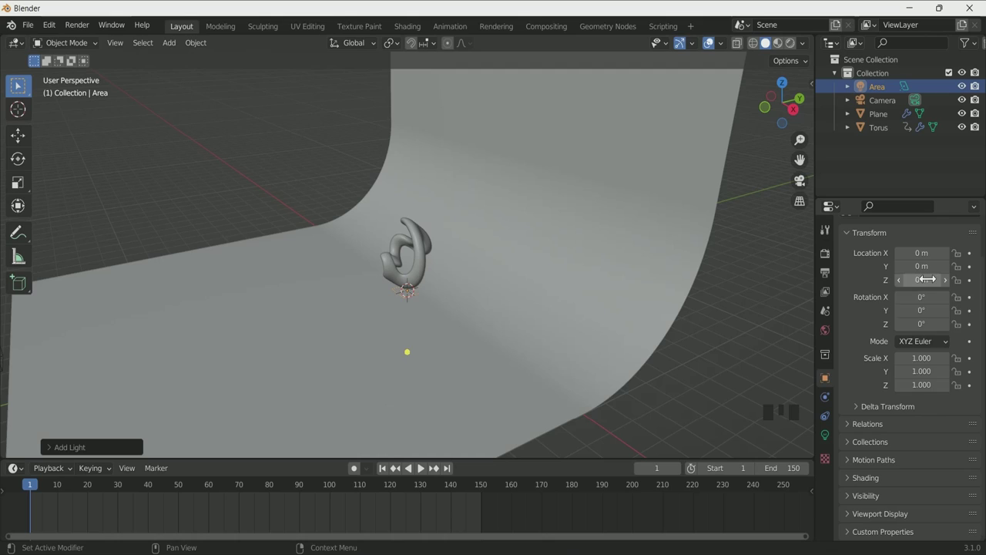
drag(922, 279, 948, 280)
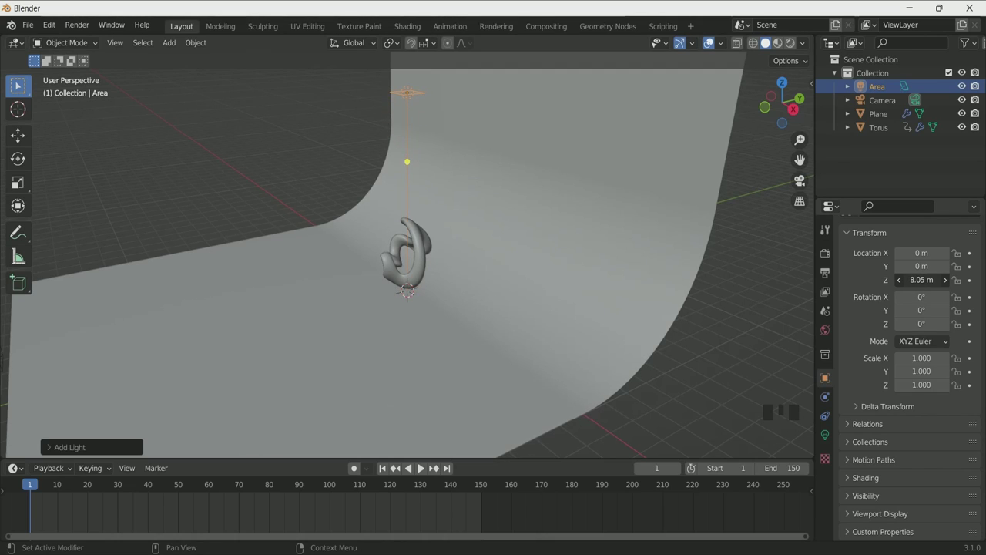
Change the area light's shape from the default square to Disk in its light settings.
click(825, 434)
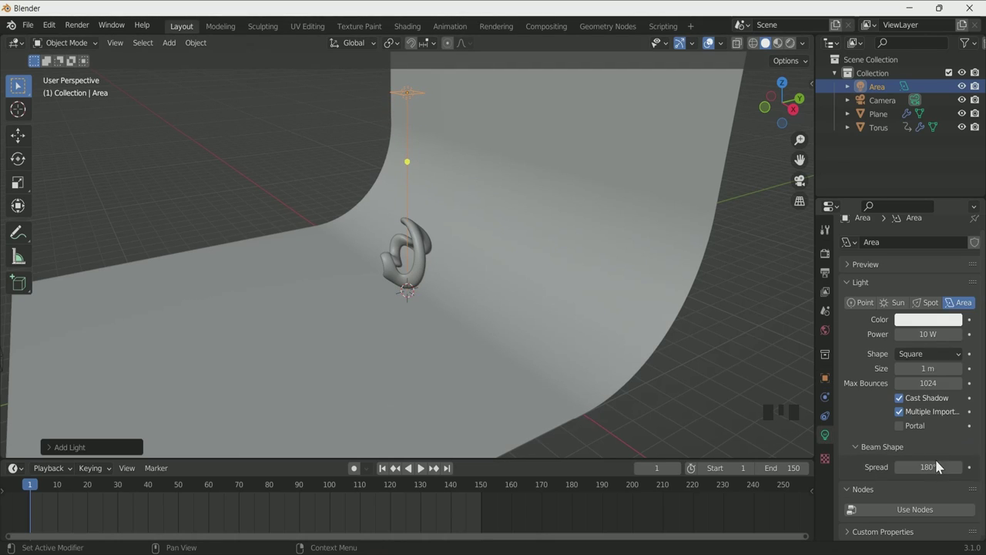
click(926, 359)
click(928, 396)
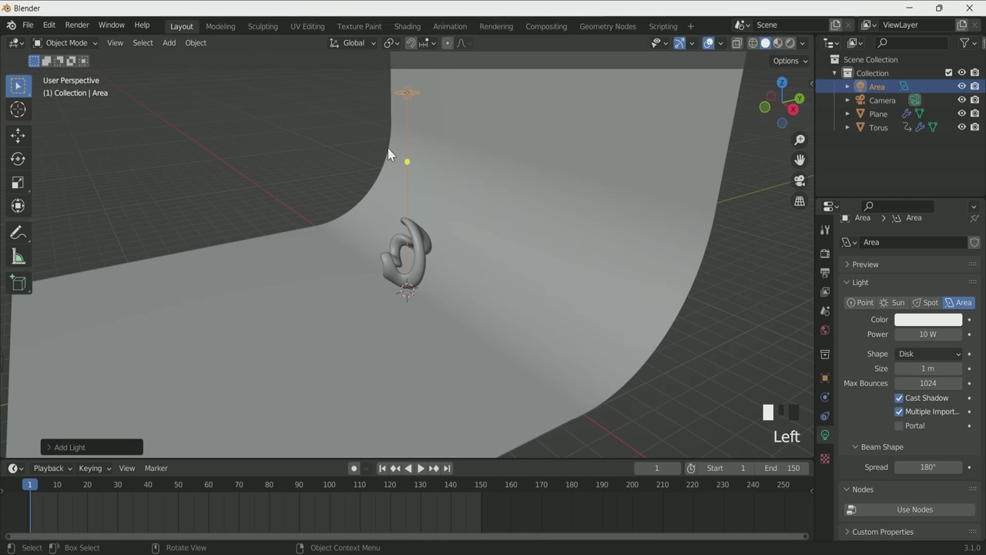
Scale up the disk-shaped area light above the torus and set its power to 700 W.
key(s)
click(513, 293)
click(929, 335)
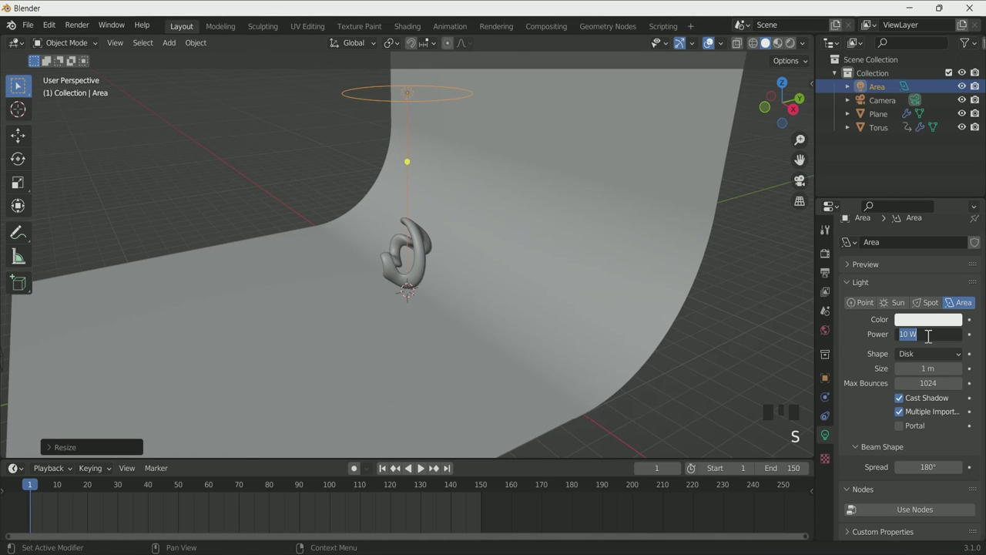
key(Return)
Duplicate the area light to the positive X side near the backdrop's curve and lower the copy about 3.87 m along Z.
key(KP_7)
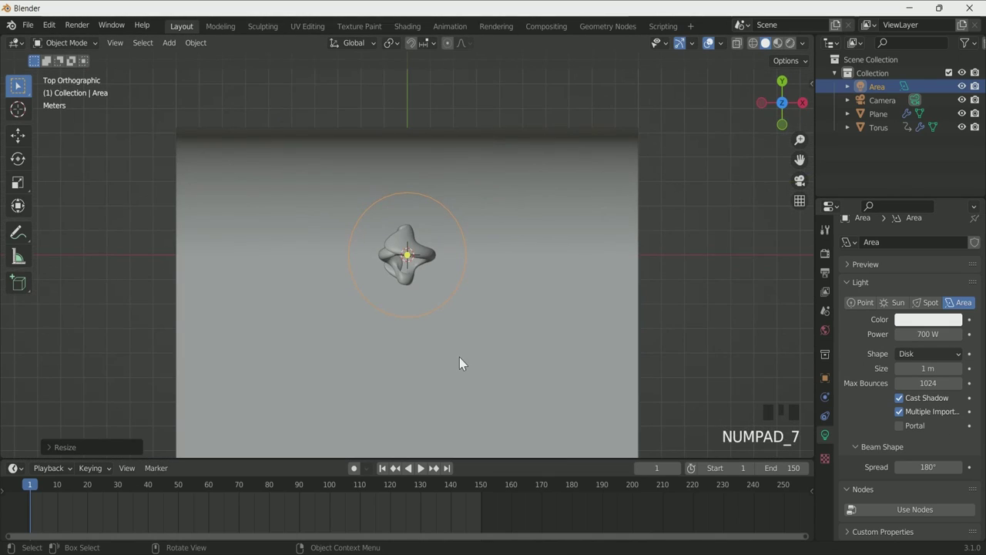
key(shift+d)
click(636, 306)
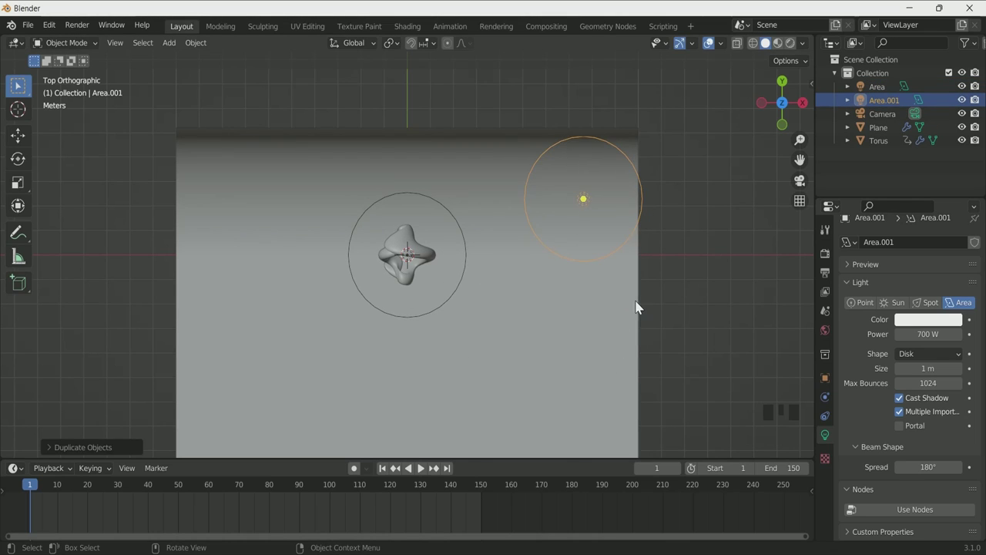
scroll(529, 301, down, 3)
middle_drag(636, 306, 609, 229)
key(g)
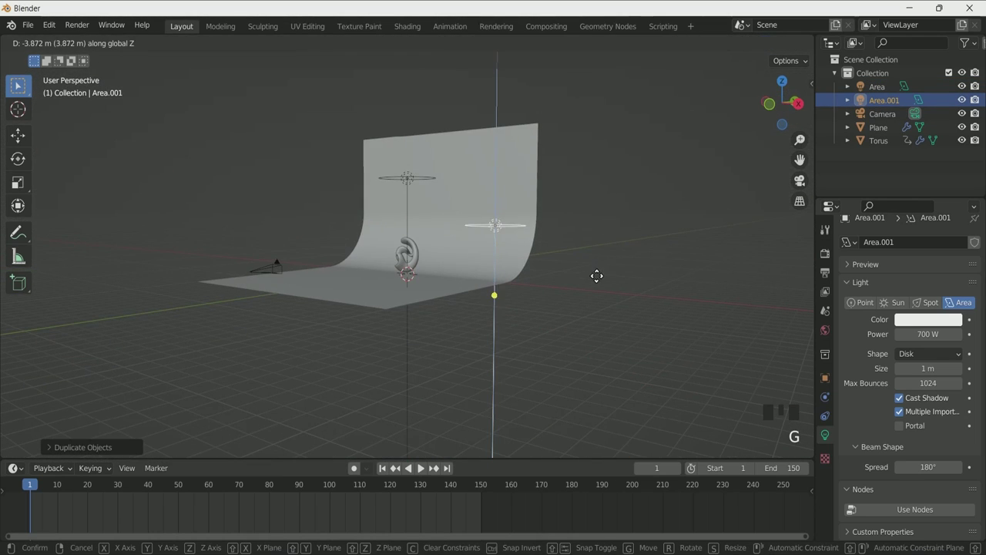
click(596, 276)
Rotate the duplicated area light so that its beam points sideways toward the torus.
middle_drag(596, 276, 684, 337)
key(r)
click(481, 309)
middle_drag(650, 264, 504, 302)
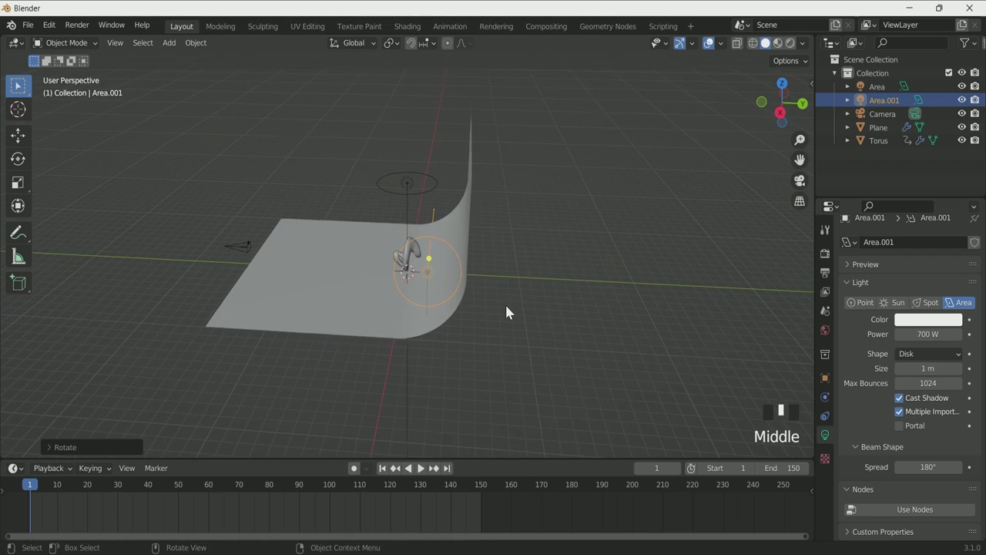
key(r)
click(58, 227)
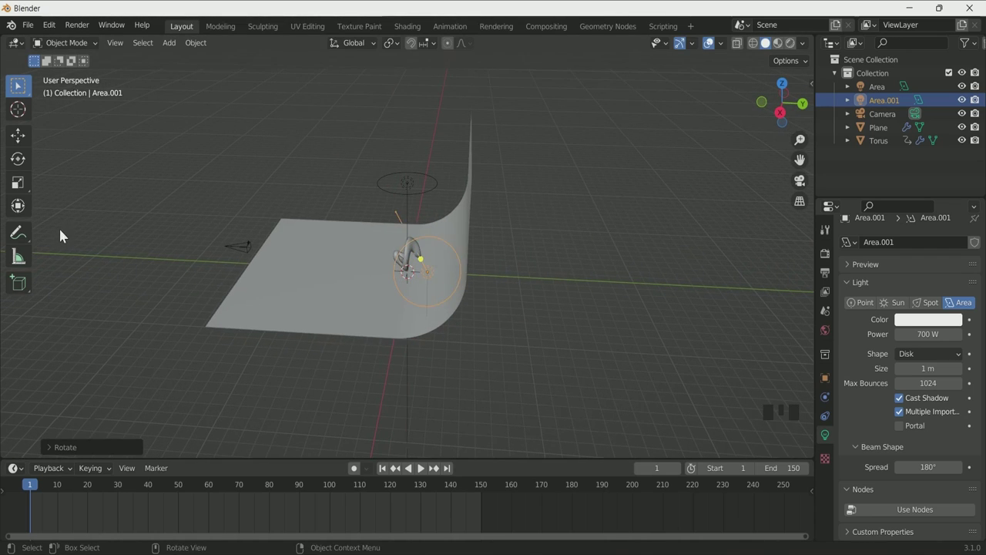
middle_drag(59, 227, 191, 270)
scroll(192, 271, up, 4)
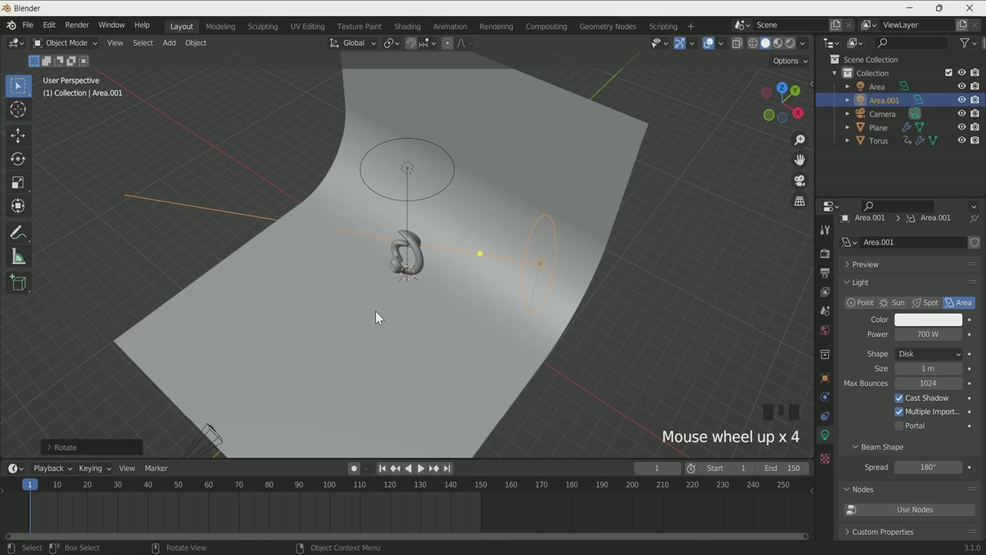
From the top view, move the duplicated light about 4.13 m outward past the backdrop's side edge.
key(KP_7)
key(g)
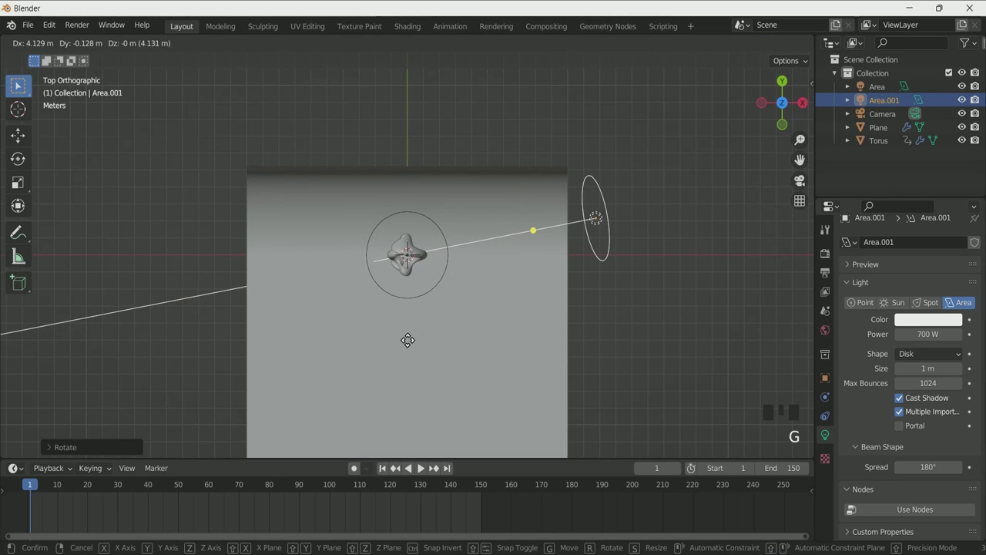
click(408, 343)
Fine-tune the side light's rotation from several angles so its beam passes through the torus.
middle_drag(408, 343, 293, 249)
key(r)
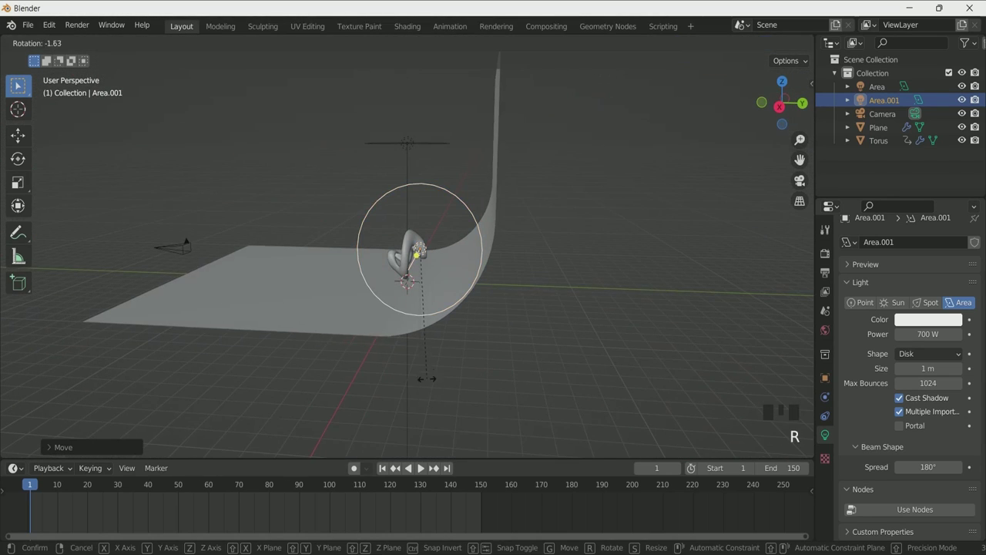
click(397, 284)
middle_drag(408, 354, 426, 376)
middle_drag(432, 371, 449, 388)
key(r)
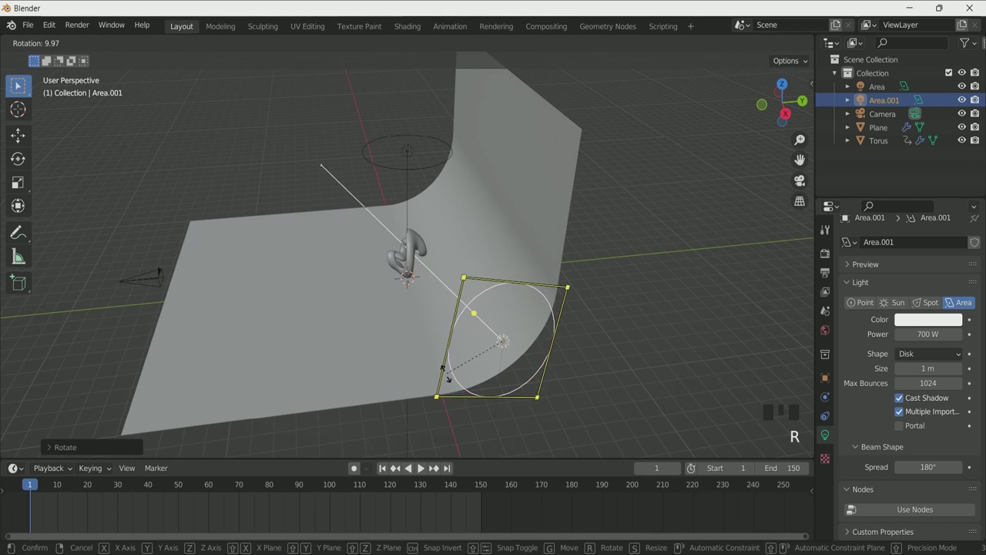
click(450, 380)
Duplicate the side light and place the copy on the opposite side of the backdrop.
middle_drag(514, 449, 641, 418)
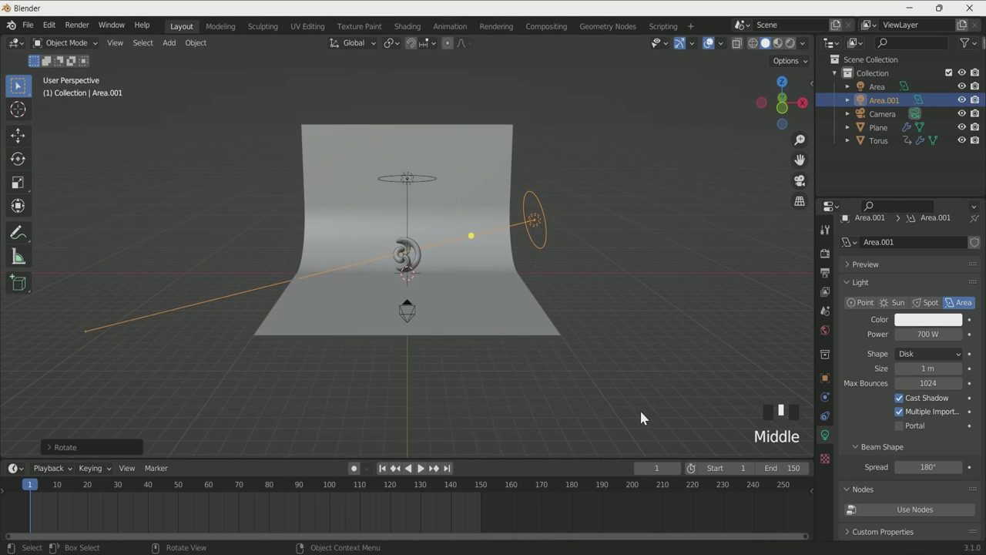
key(shift+d)
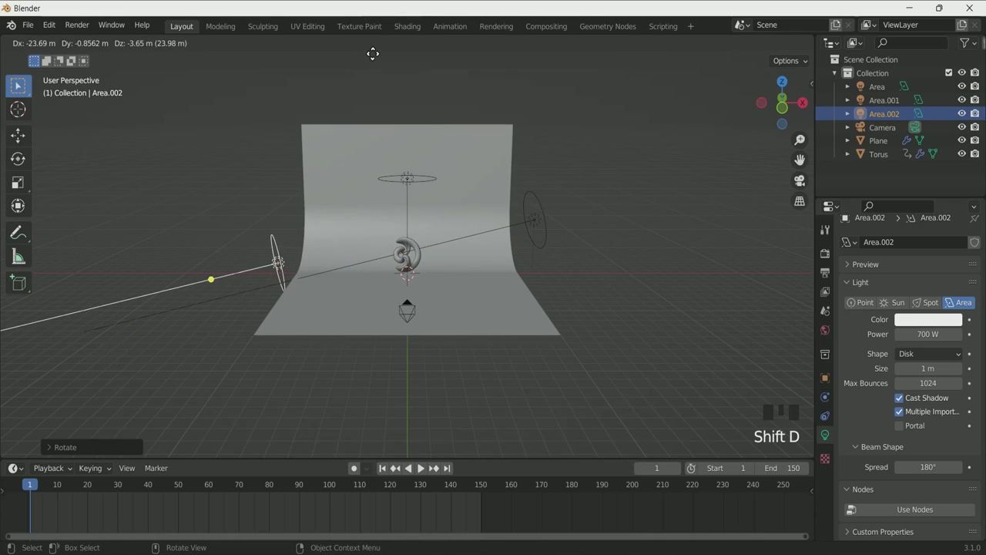
middle_drag(372, 54, 359, 95)
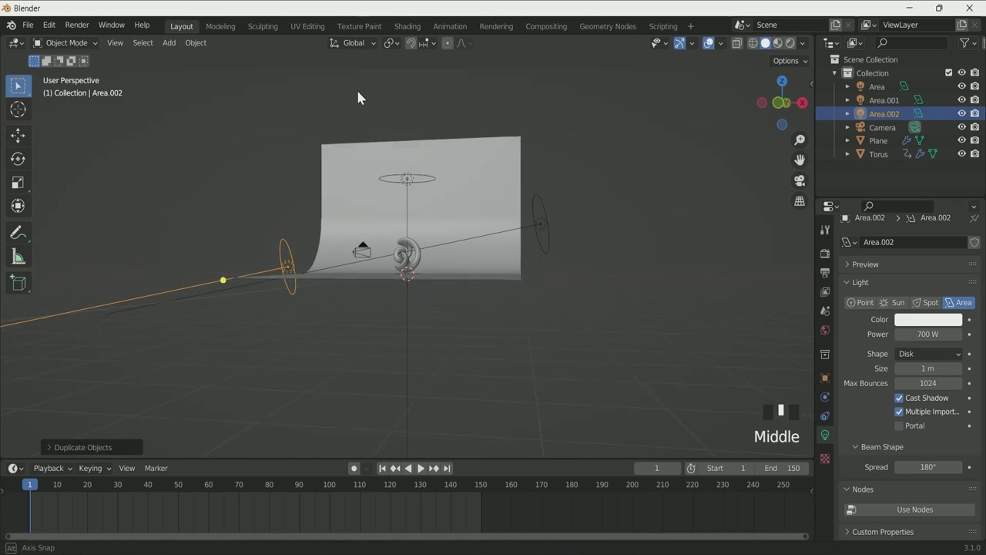
click(222, 328)
Rotate and reposition the second side light so that it faces the torus from the opposite side.
middle_drag(569, 314, 420, 357)
key(r)
click(359, 261)
key(g)
click(550, 335)
key(r)
click(475, 314)
key(r)
click(442, 348)
Set the power of both side area lights to 500 W.
scroll(522, 375, up, 3)
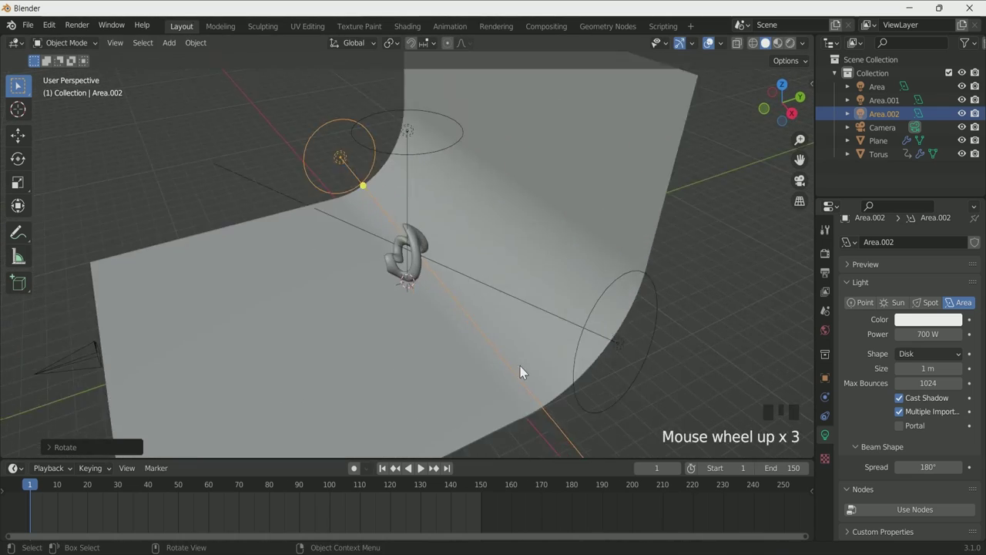
middle_drag(521, 374, 600, 362)
click(926, 333)
text(500)
key(Return)
click(715, 248)
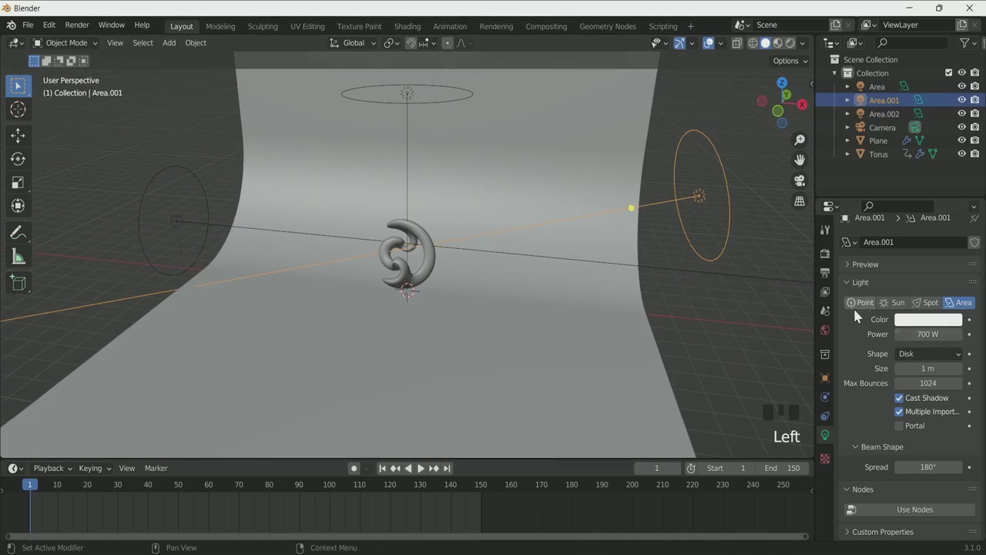
click(937, 338)
text(500)
key(Return)
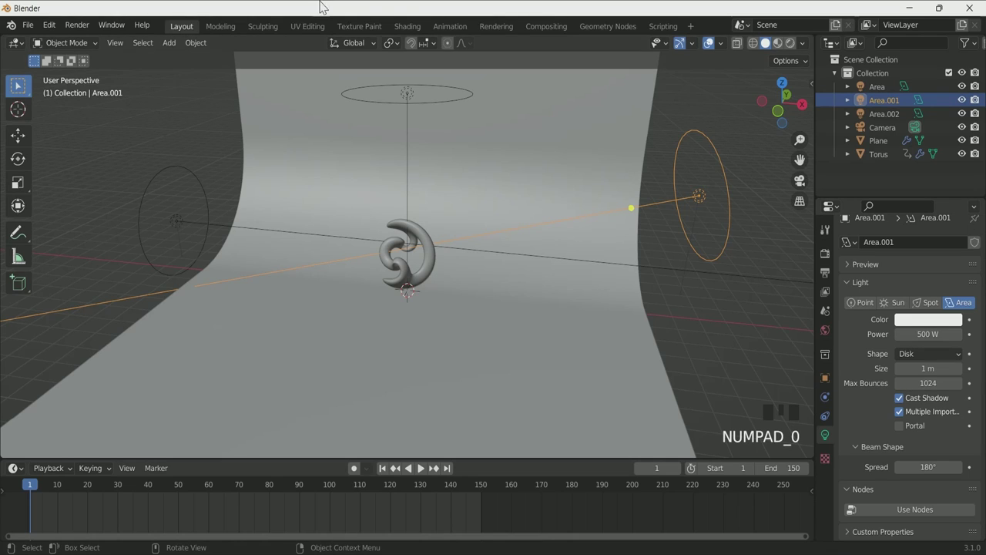
Open the Shading workspace and select the torus to show its material nodes.
click(402, 27)
scroll(497, 202, down, 2)
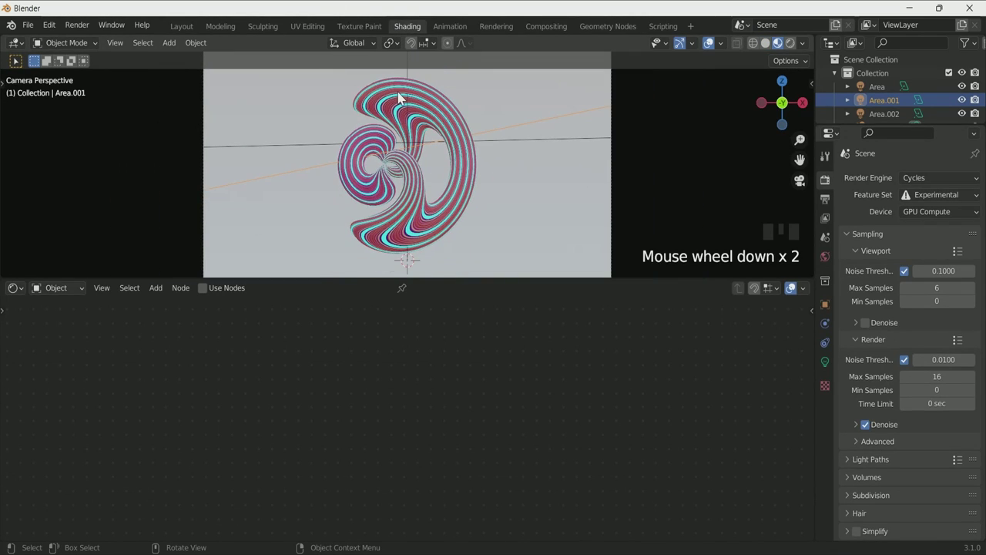
click(461, 220)
Shift the Mix Shader, Material Output, Displacement and Emission nodes away from the Principled BSDF to make room.
scroll(468, 415, down, 3)
middle_drag(455, 453, 421, 547)
scroll(544, 473, down, 4)
middle_drag(544, 473, 504, 523)
scroll(511, 509, up, 2)
scroll(512, 508, down, 2)
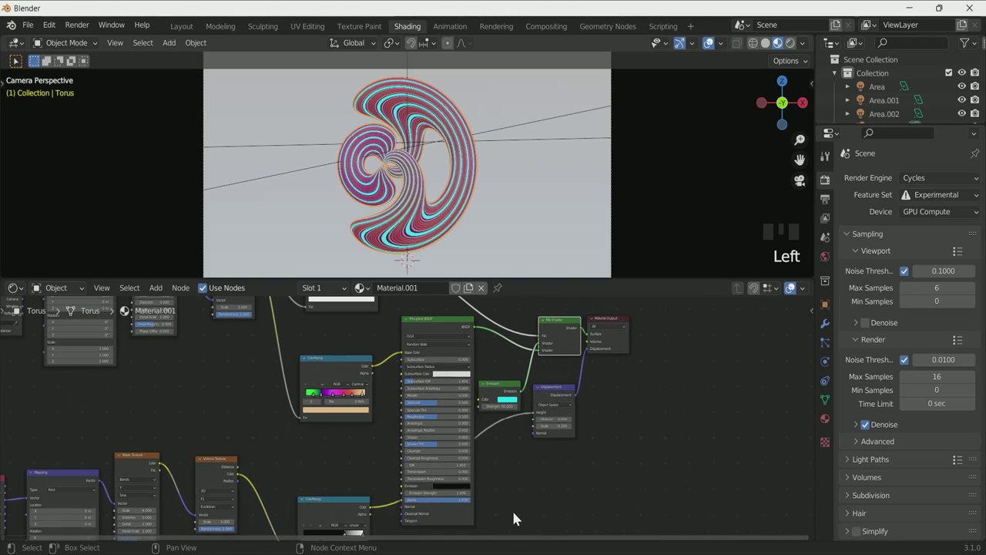
drag(540, 302, 637, 411)
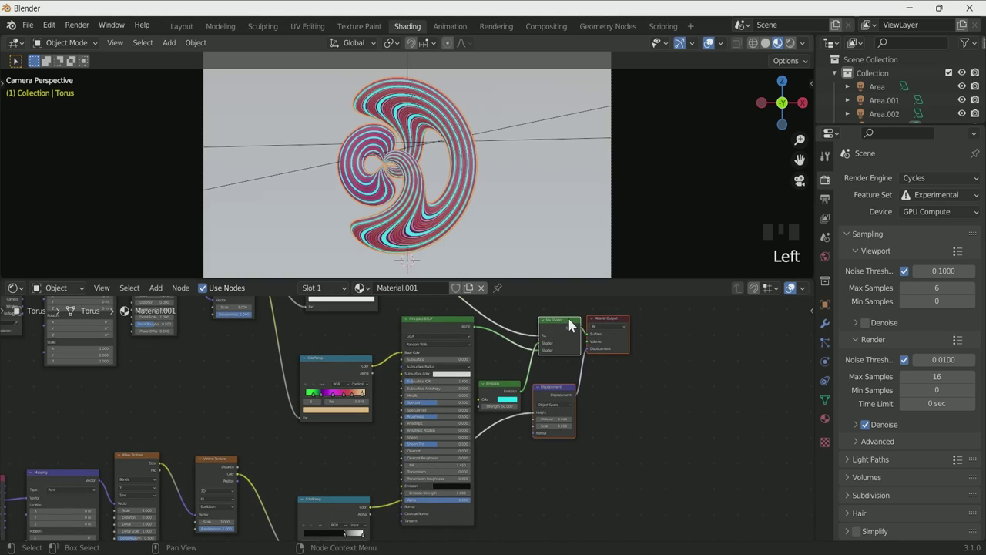
drag(569, 324, 640, 328)
drag(499, 388, 563, 396)
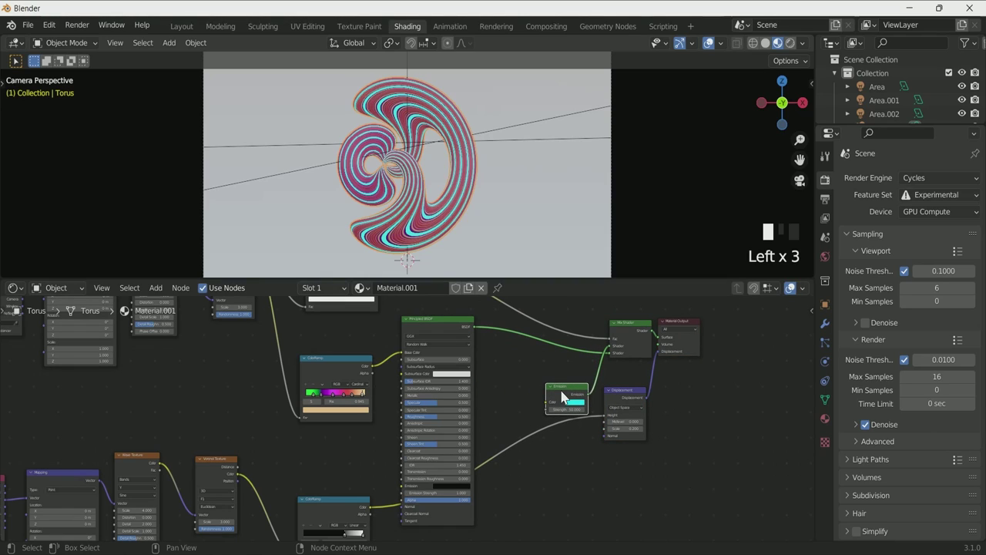
Insert an Add Shader node into the link between the Principled BSDF and the Mix Shader.
key(shift+a)
click(562, 396)
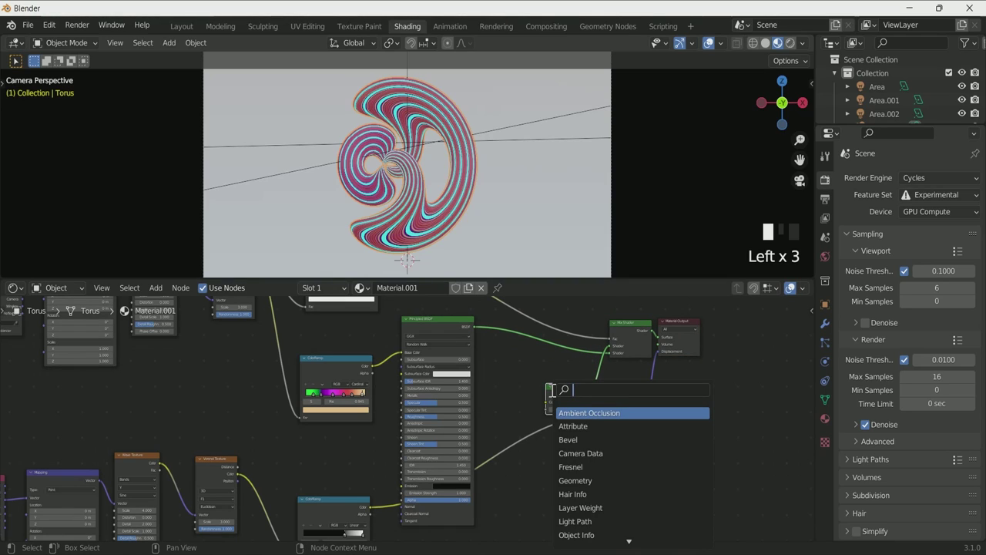
text(add)
click(583, 413)
click(539, 349)
Add a Glossy BSDF node and connect its output to the Add Shader's second shader input.
scroll(510, 404, up, 1)
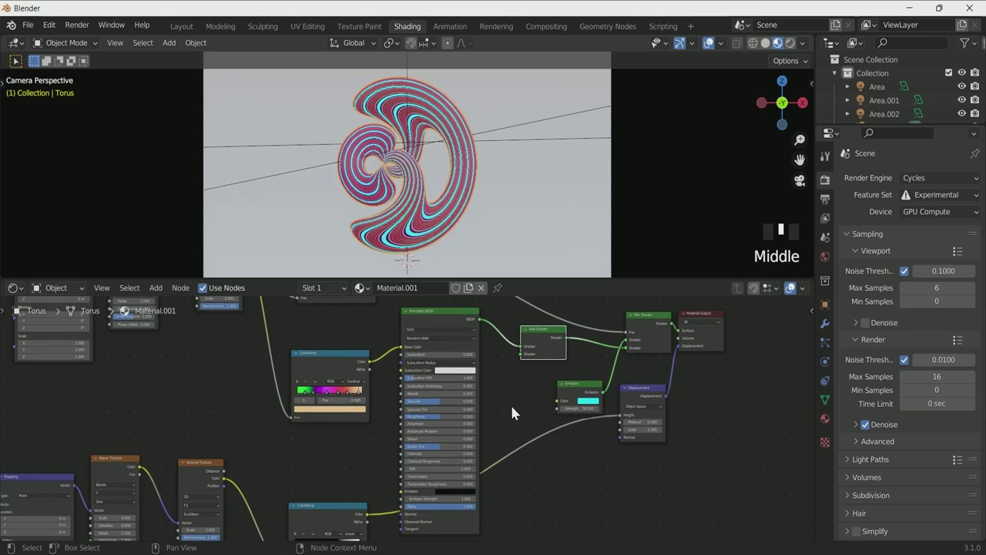
key(shift+a)
click(505, 396)
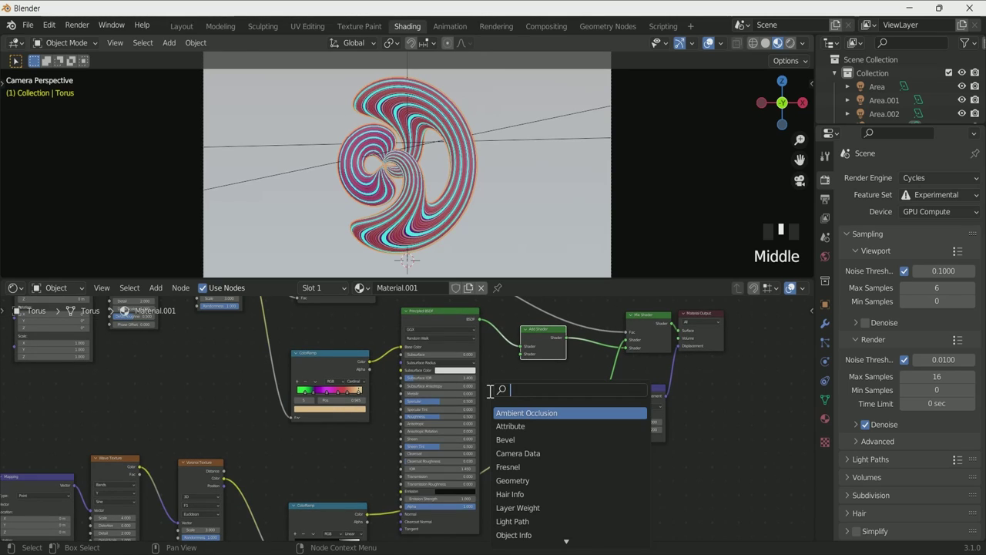
text(glo)
key(Return)
click(549, 500)
drag(560, 485, 543, 446)
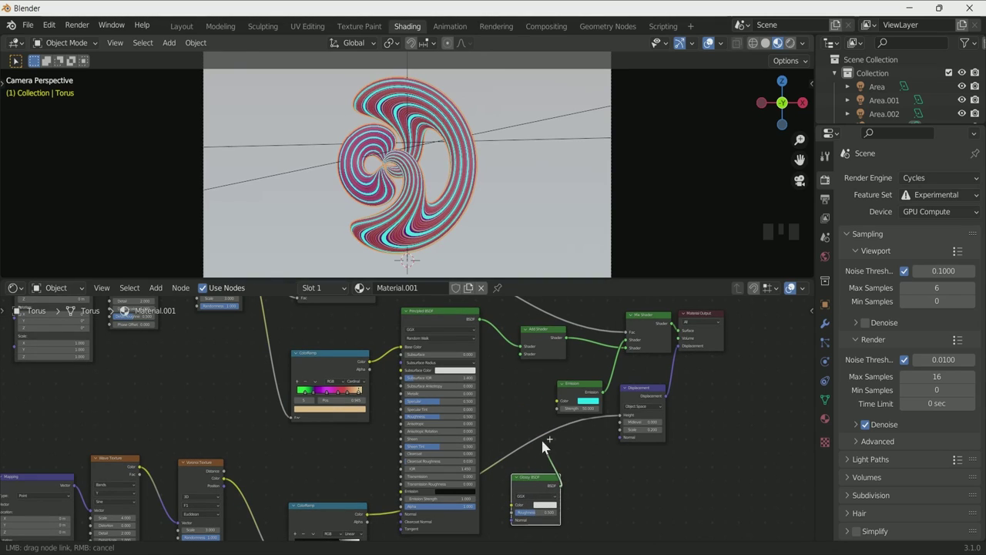
drag(522, 351, 522, 352)
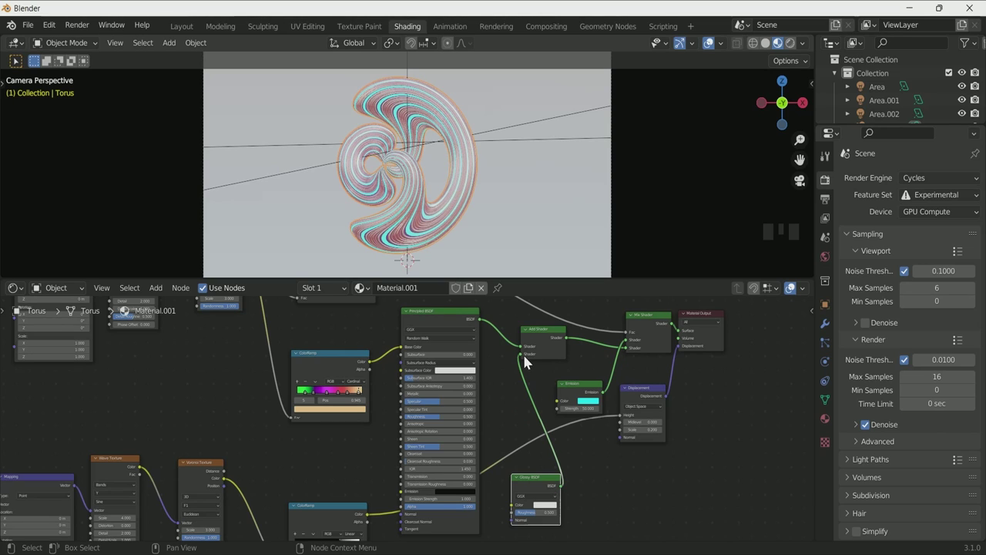
Set the Glossy BSDF's roughness to 0.185.
scroll(621, 497, up, 2)
scroll(619, 370, up, 4)
middle_drag(621, 511, 582, 409)
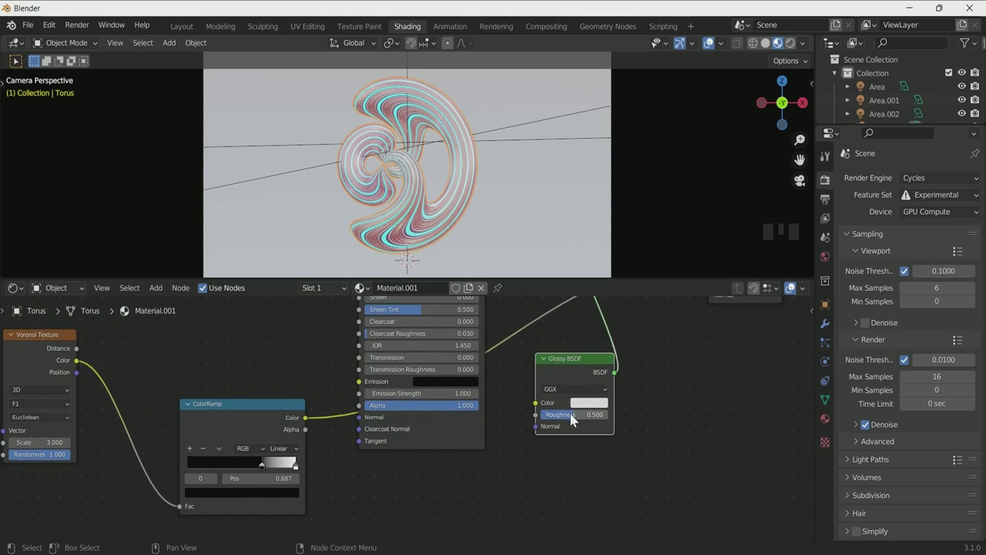
mouse_move(570, 413)
mouse_down()
mouse_move(547, 414)
mouse_move(563, 414)
mouse_up()
scroll(552, 414, up, 1)
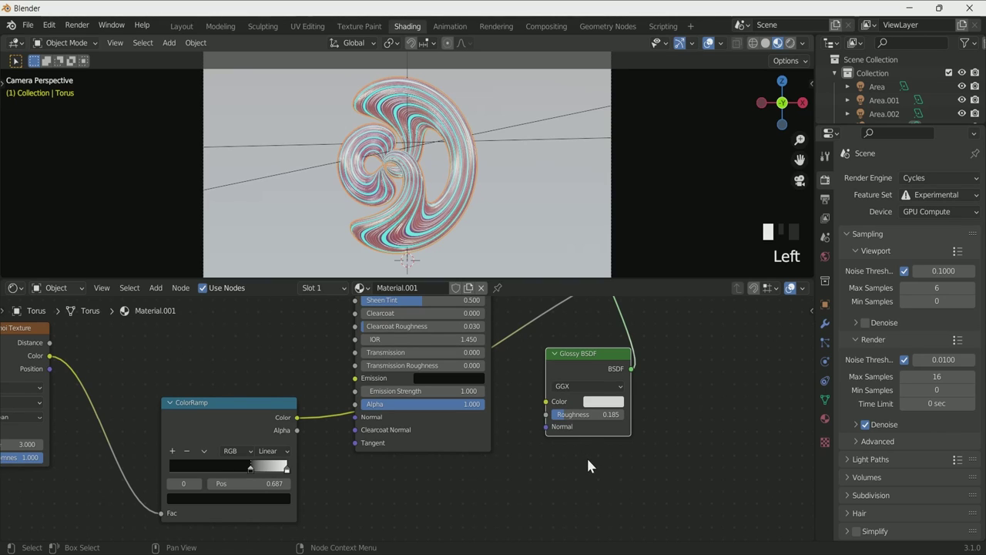
scroll(579, 456, up, 2)
scroll(571, 457, down, 2)
Lower the Principled BSDF's Roughness and Specular values to 0.
middle_drag(572, 462, 556, 540)
scroll(570, 478, down, 3)
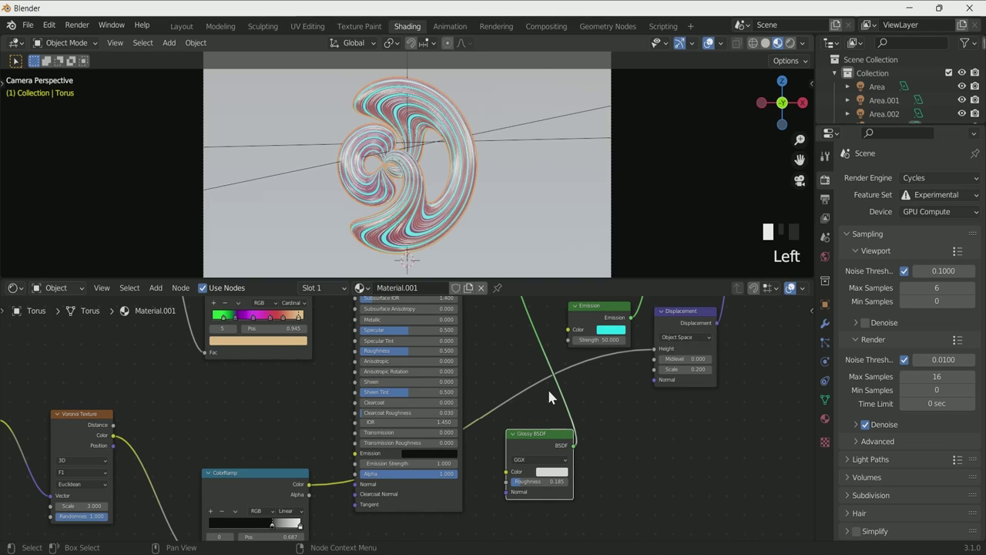
scroll(490, 415, down, 1)
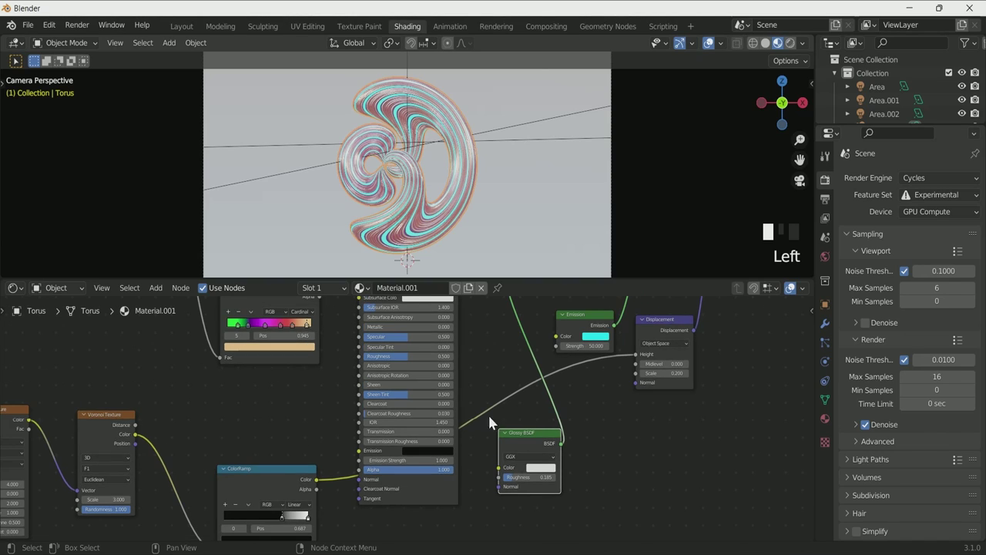
middle_drag(490, 410, 515, 477)
scroll(514, 477, up, 2)
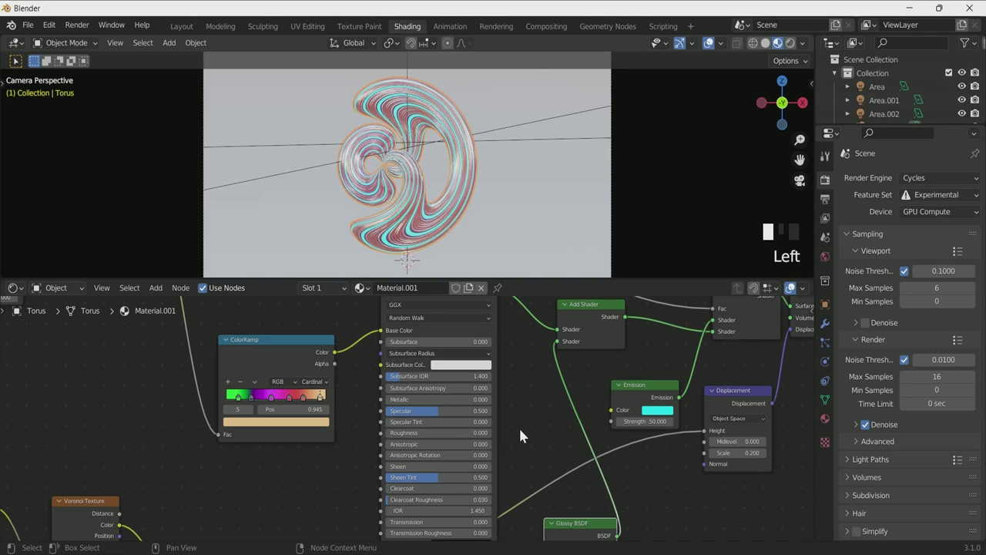
drag(441, 411, 385, 411)
Switch the viewport to rendered shading and move the red stop of the Base Color ColorRamp to position 0.795.
click(789, 44)
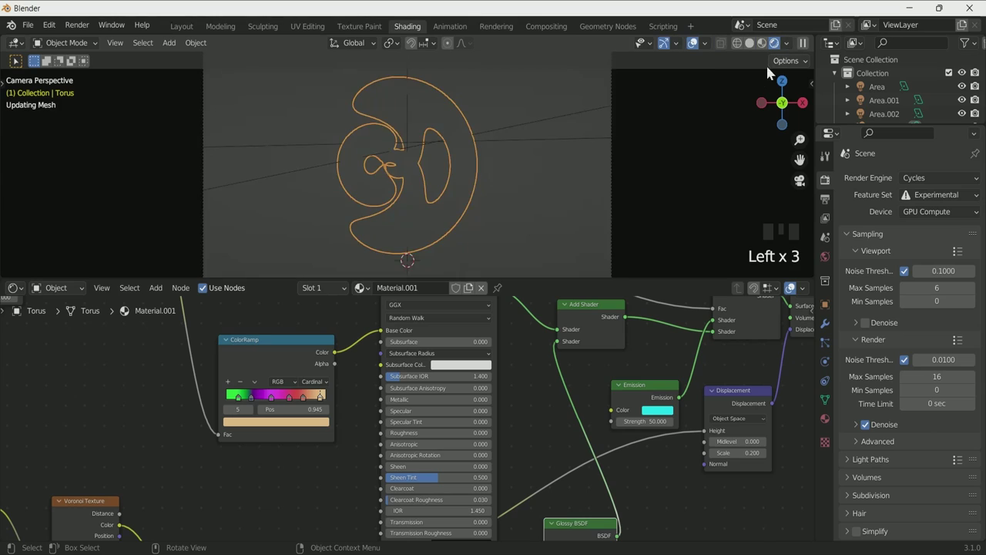
scroll(286, 405, up, 1)
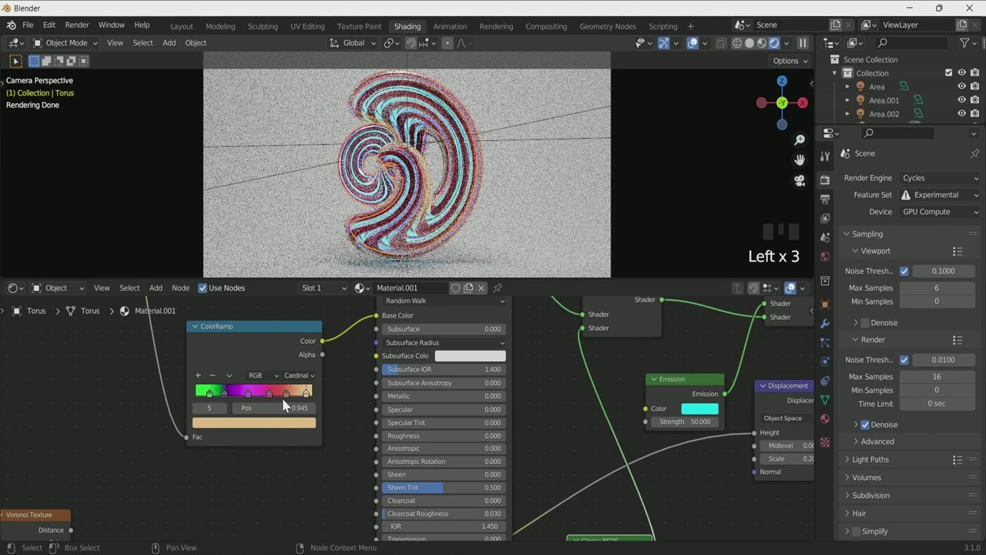
drag(286, 394, 289, 394)
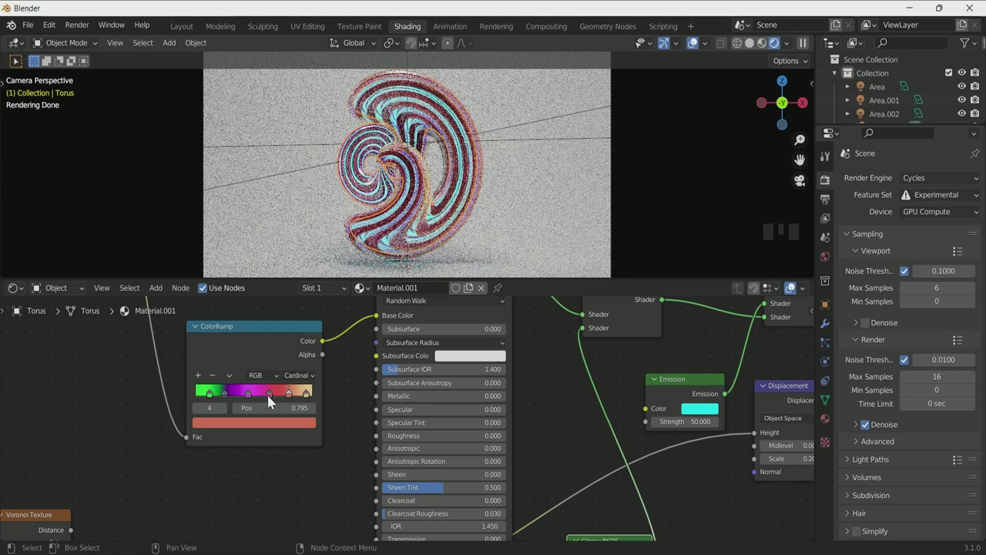
Fine-tune the stops of the Base Color ColorRamp, with the pink stop at position 0.649 and the dark blue stop at 0.259.
click(269, 392)
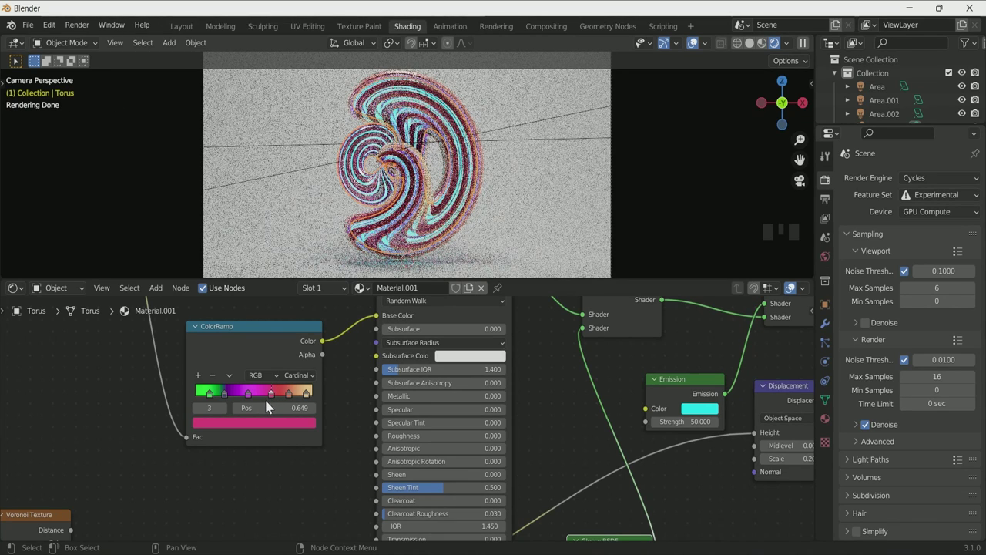
drag(248, 392, 251, 393)
click(226, 393)
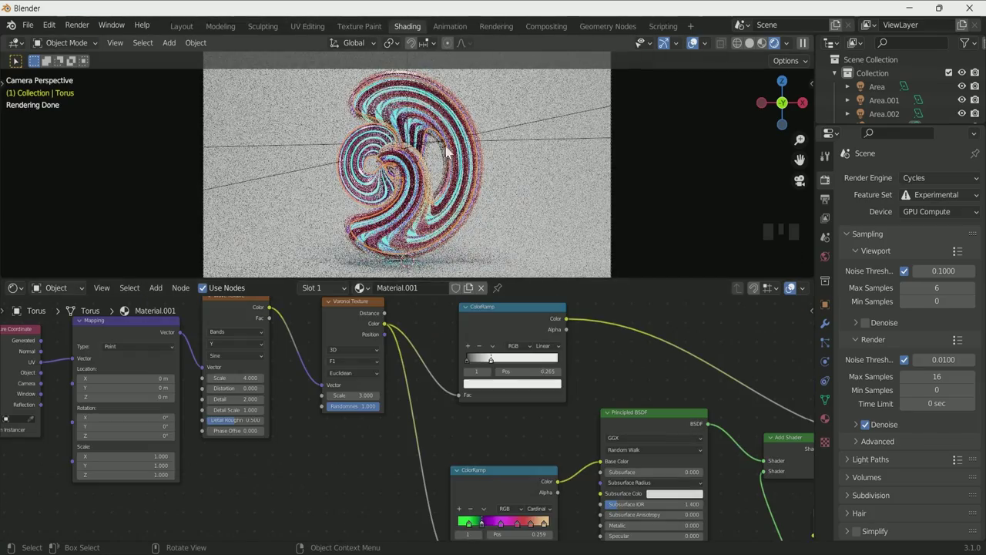
Render the current frame as a still image.
scroll(485, 141, up, 4)
scroll(485, 141, down, 3)
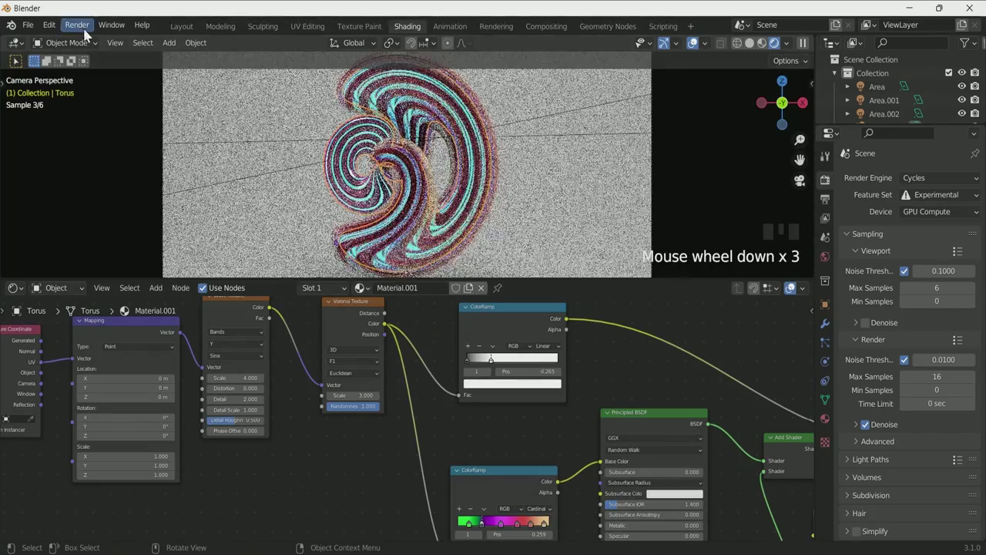
click(77, 25)
click(108, 41)
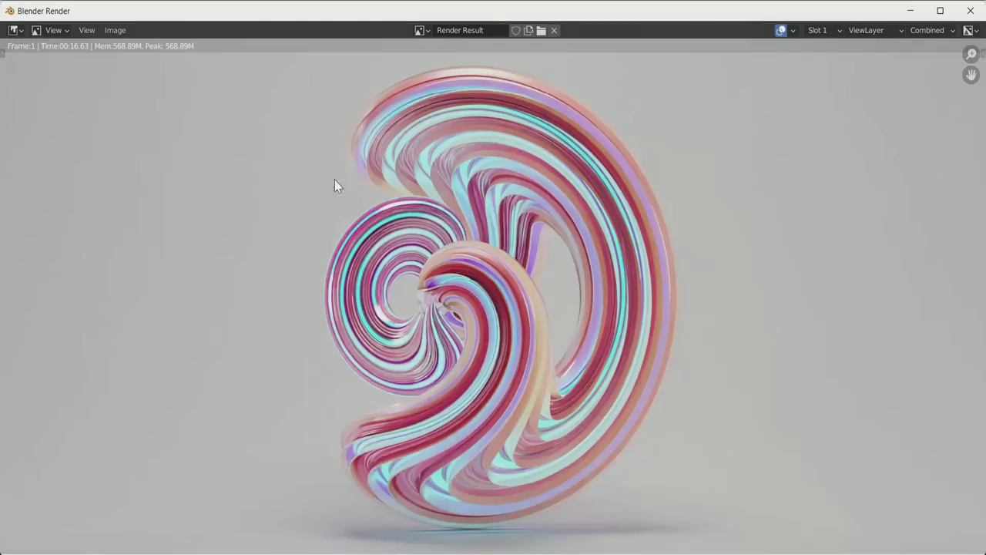
Set the render result to Slot 2 and close the render window.
click(817, 31)
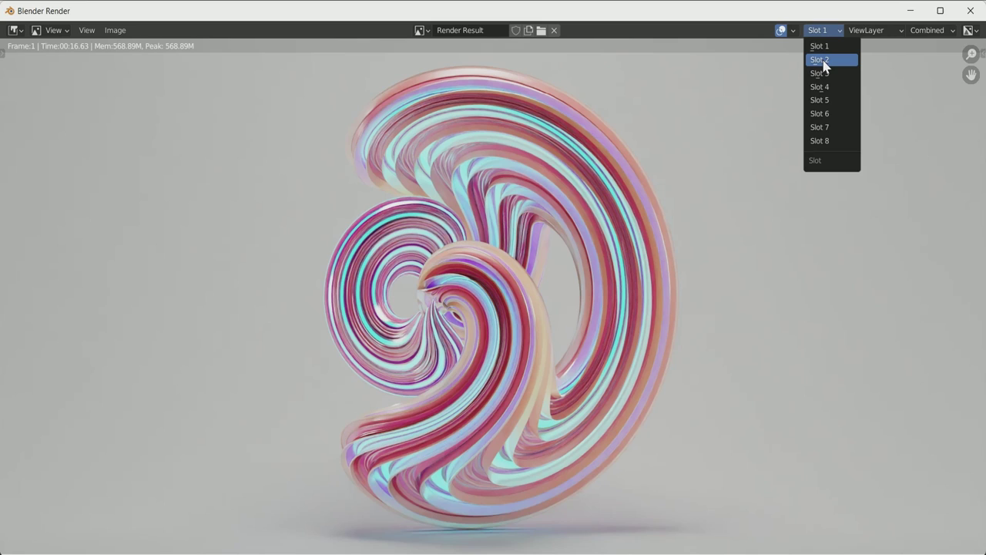
click(821, 60)
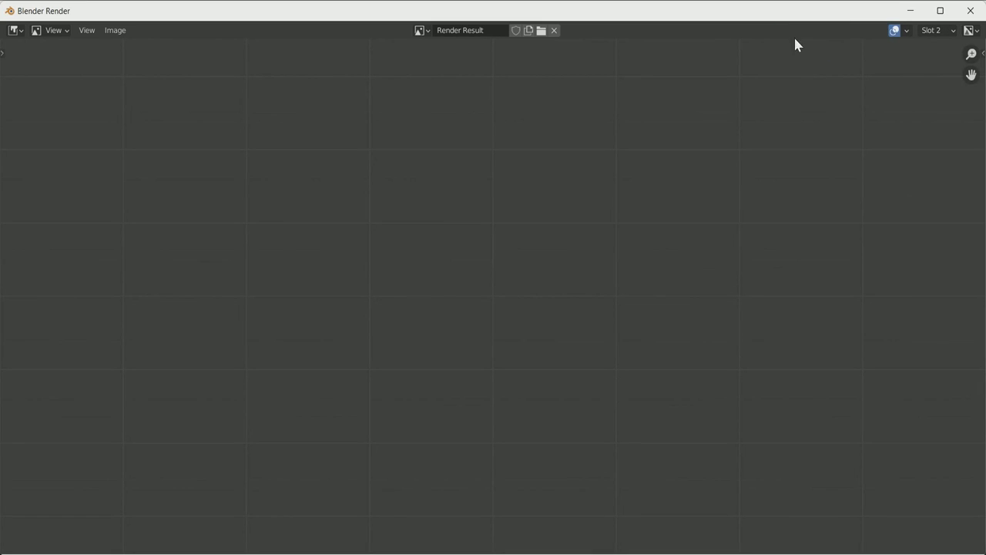
click(969, 11)
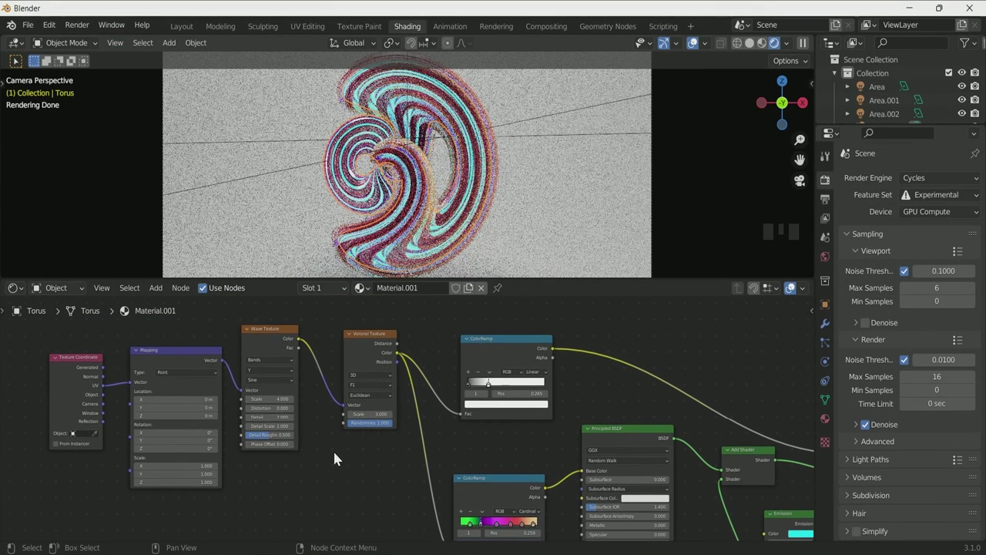
Set the black stop of the lower ColorRamp, the one feeding the displacement height, to position 0.480.
scroll(334, 452, down, 2)
middle_drag(341, 452, 346, 308)
scroll(463, 433, up, 3)
middle_drag(467, 434, 454, 362)
scroll(493, 393, up, 3)
middle_drag(528, 406, 505, 372)
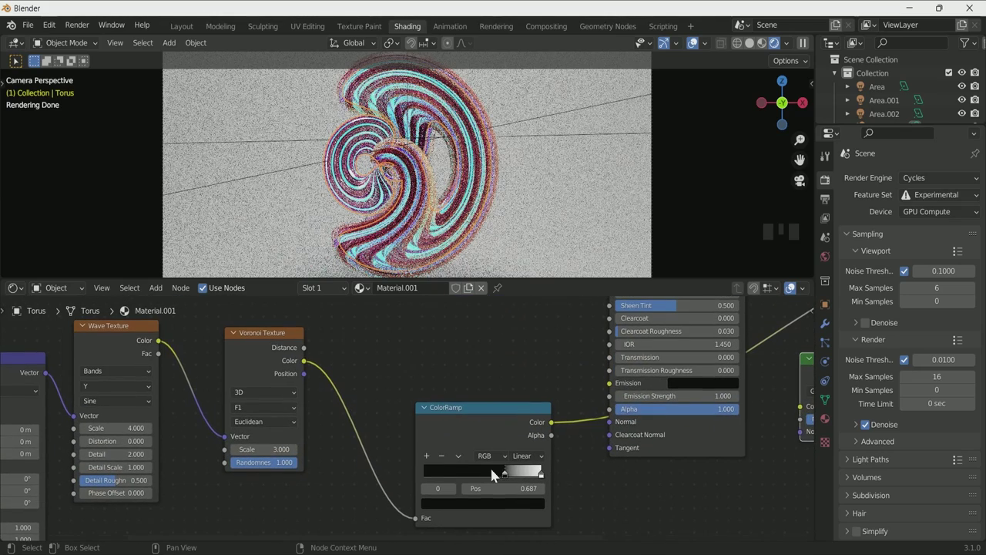
drag(491, 471, 484, 470)
Render the current frame into Slot 2 and compare it with the render in Slot 1.
click(77, 25)
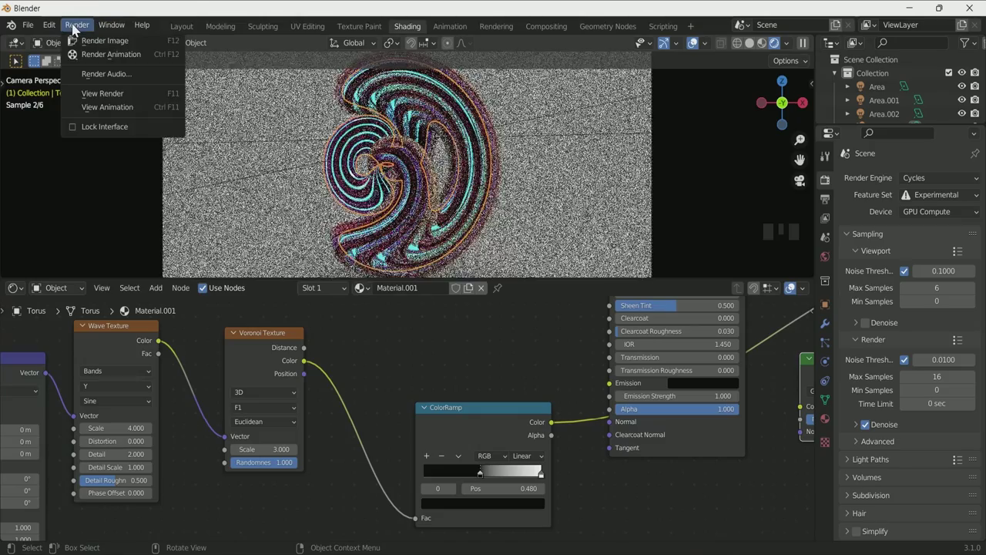
click(98, 42)
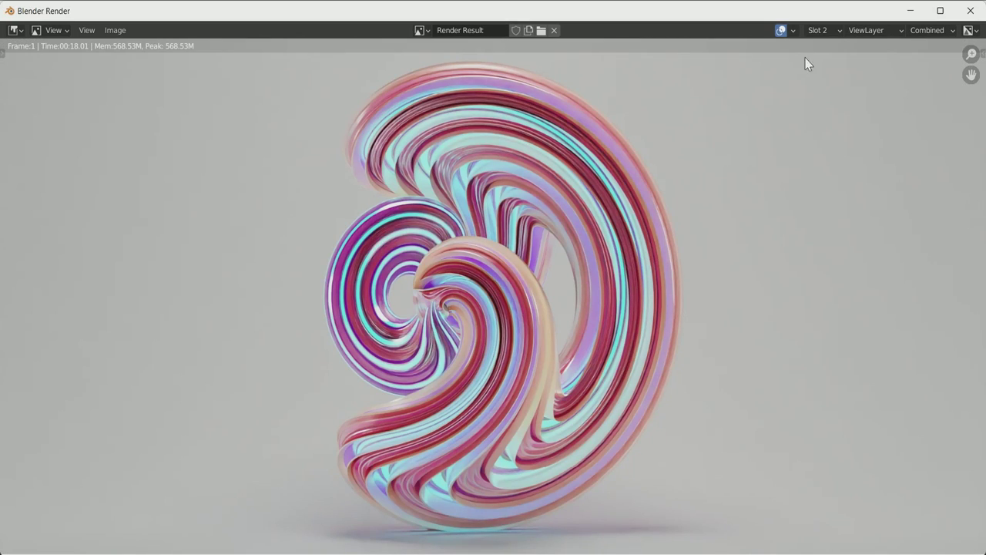
click(823, 31)
click(839, 48)
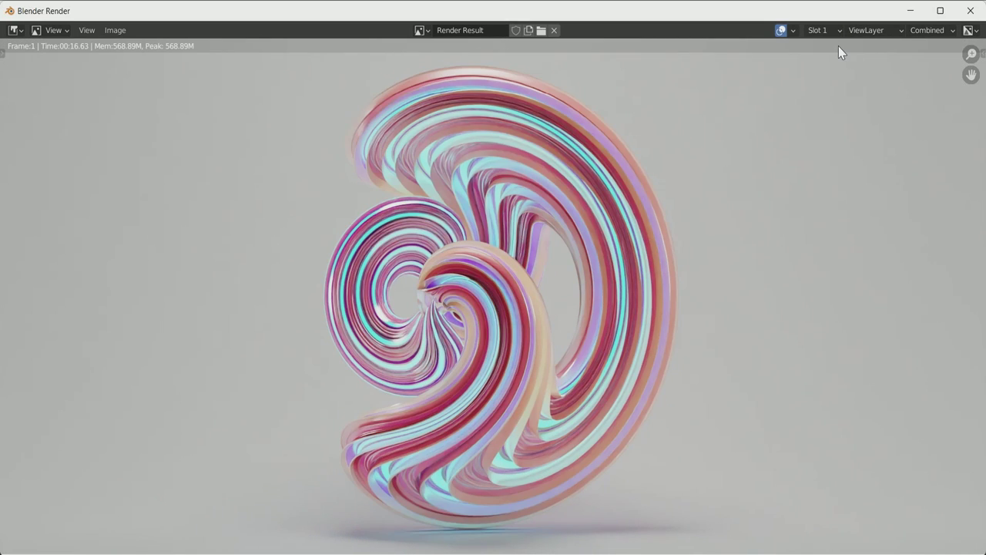
click(826, 31)
click(832, 60)
click(825, 31)
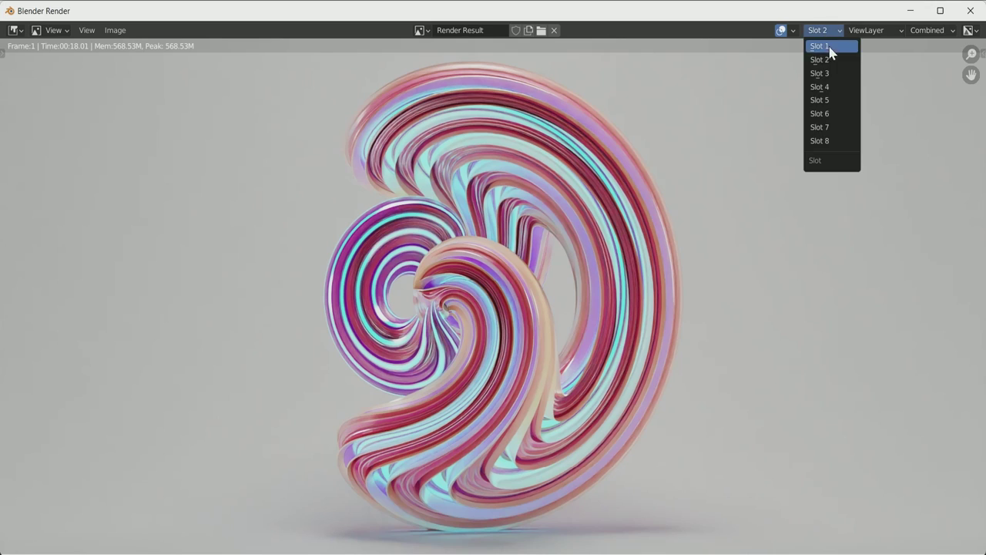
click(832, 60)
click(824, 31)
click(829, 48)
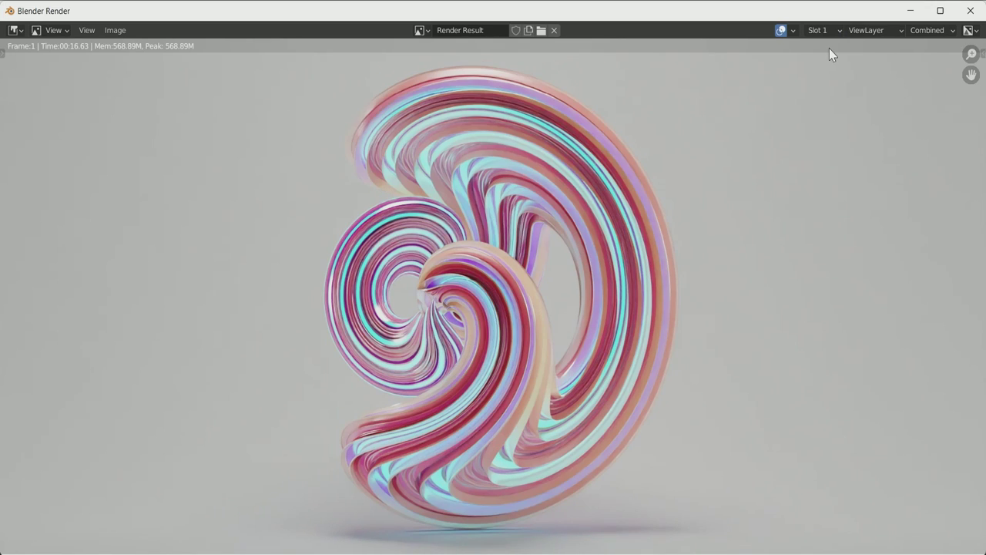
Set the render result to Slot 3 and close the render window.
click(831, 31)
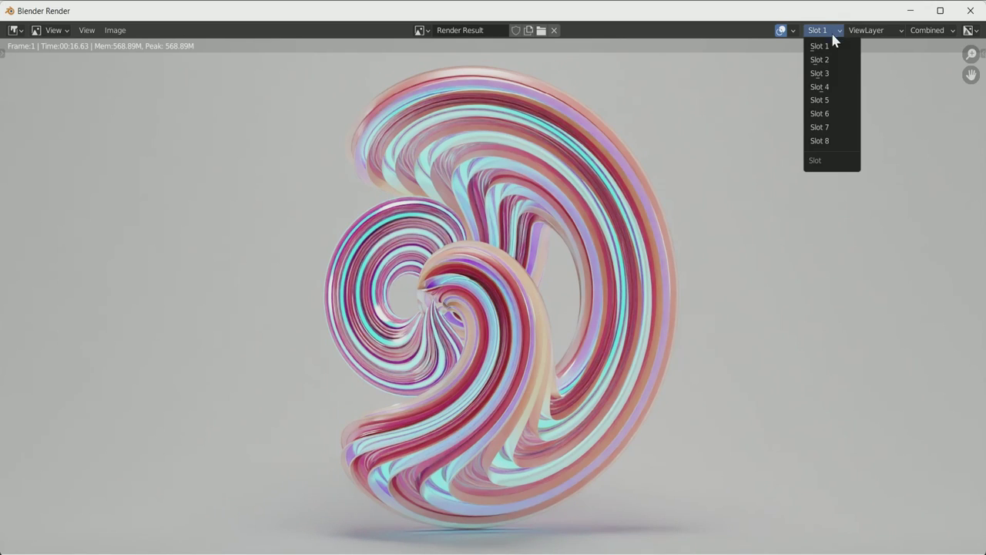
click(826, 73)
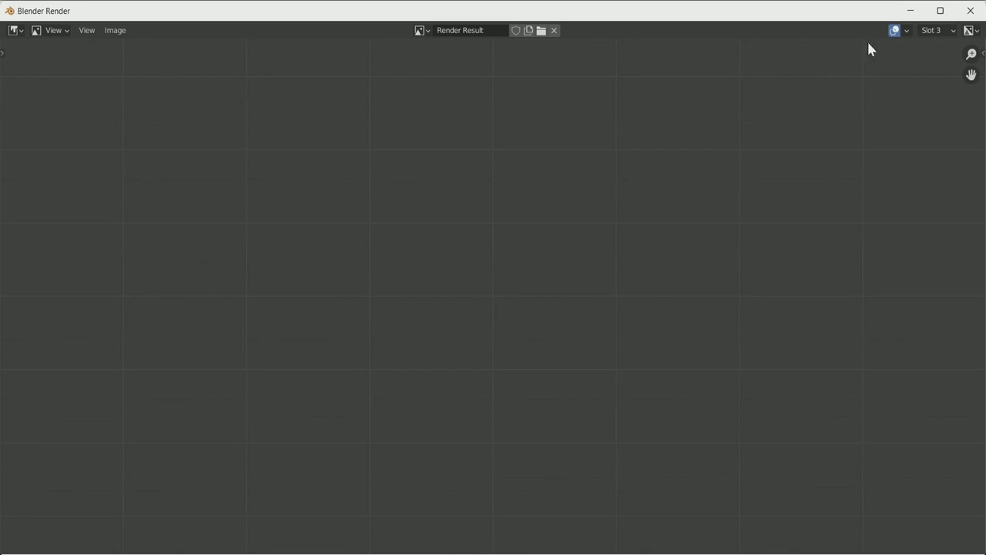
click(969, 10)
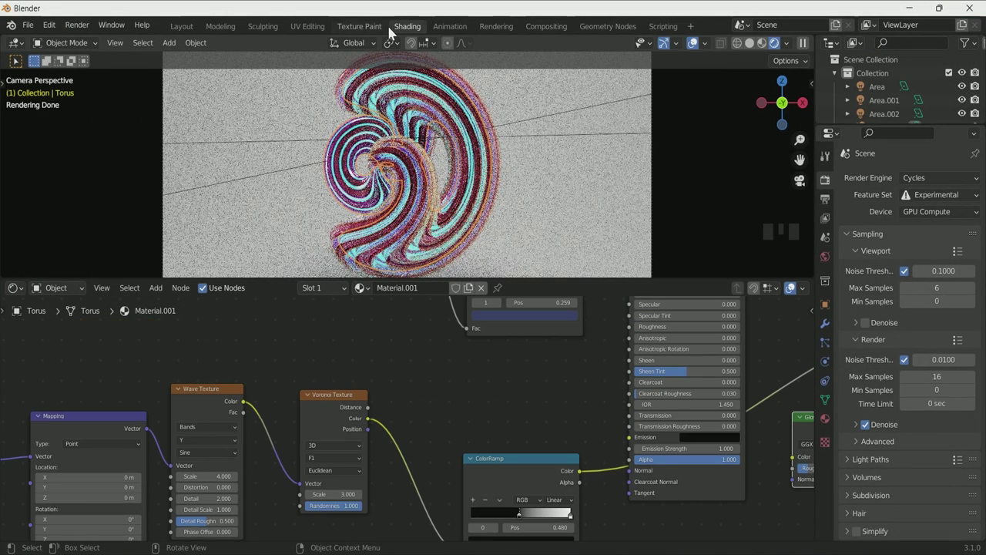
Switch to the Rendering workspace and compare the Slot 1 and Slot 2 renders at a larger zoom.
click(496, 26)
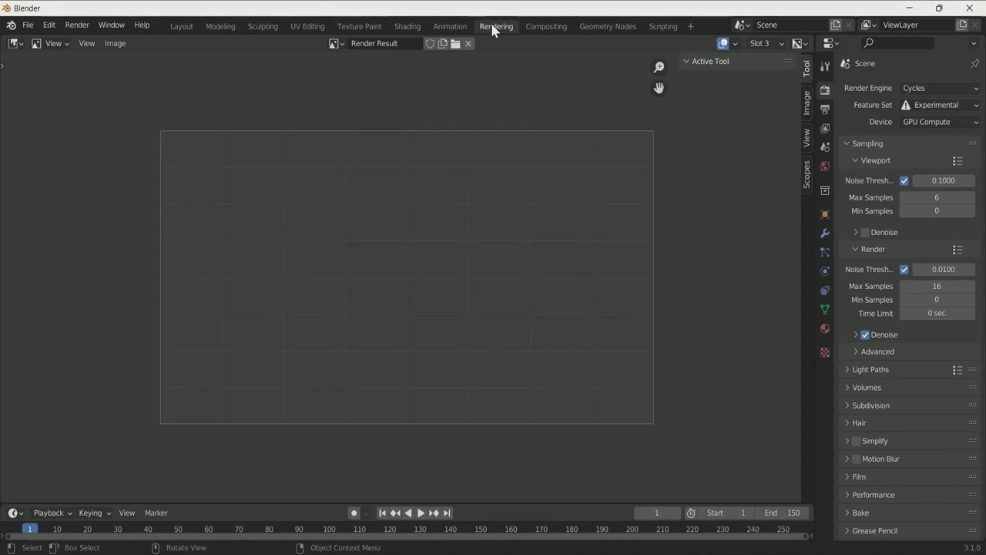
click(770, 42)
click(762, 59)
scroll(482, 182, up, 4)
scroll(618, 114, down, 2)
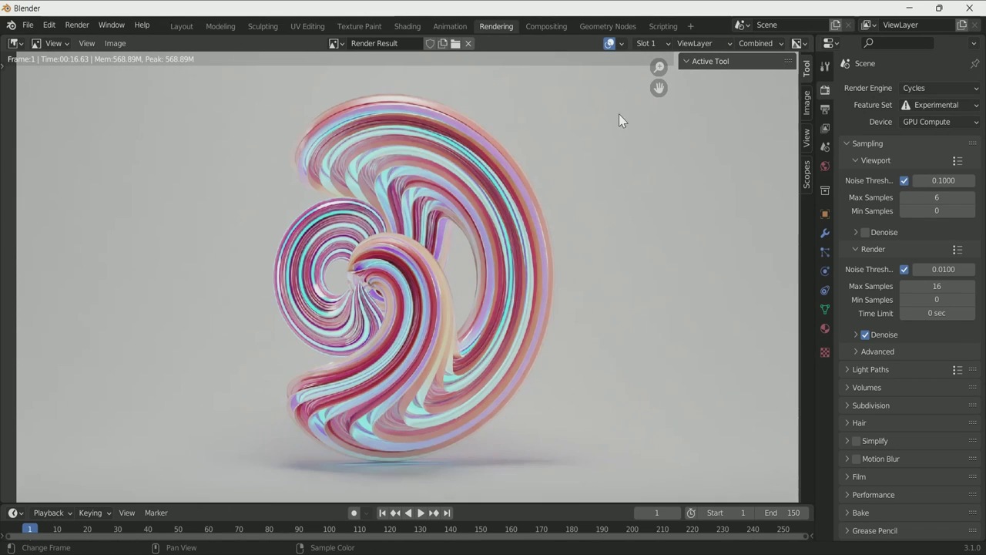
click(652, 44)
click(659, 72)
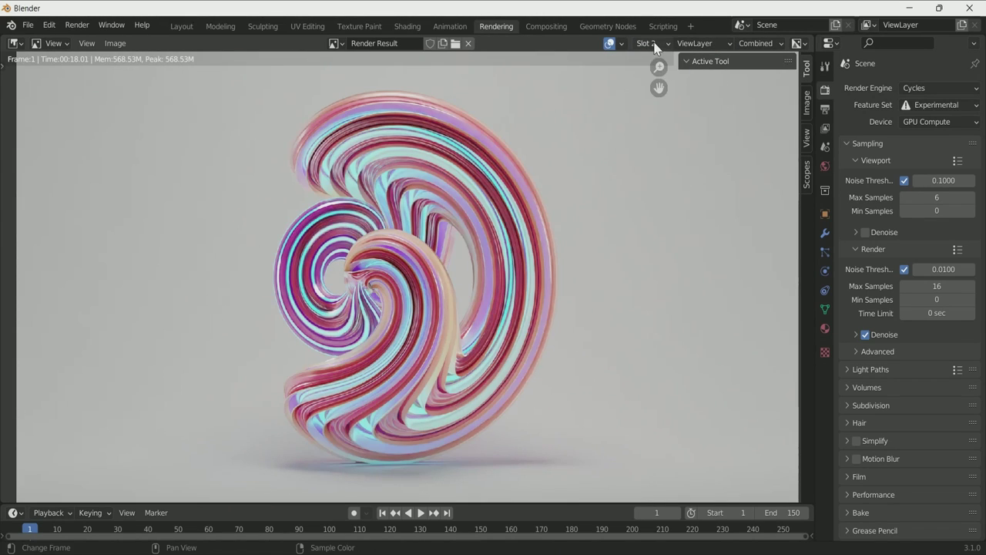
click(653, 44)
click(663, 61)
click(654, 44)
click(654, 73)
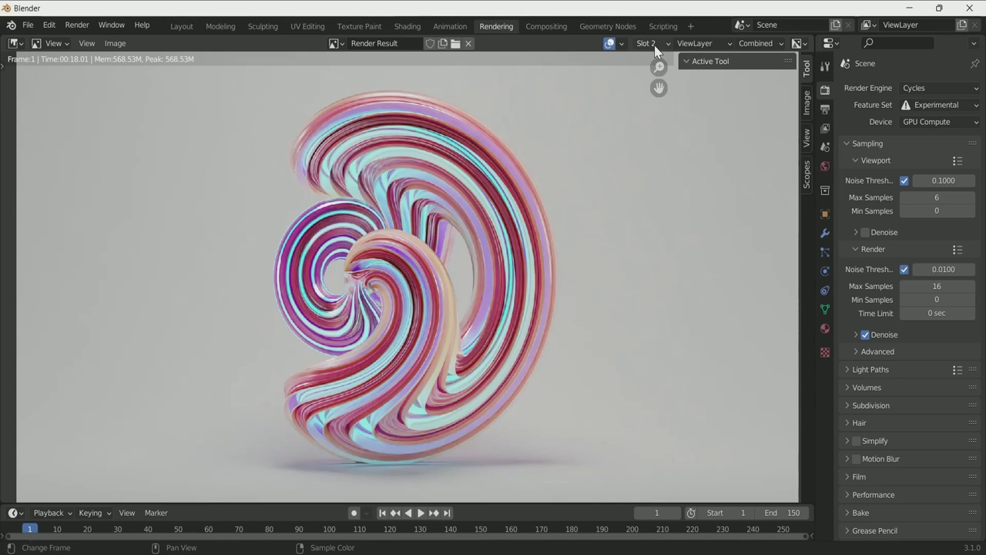
click(656, 46)
click(648, 59)
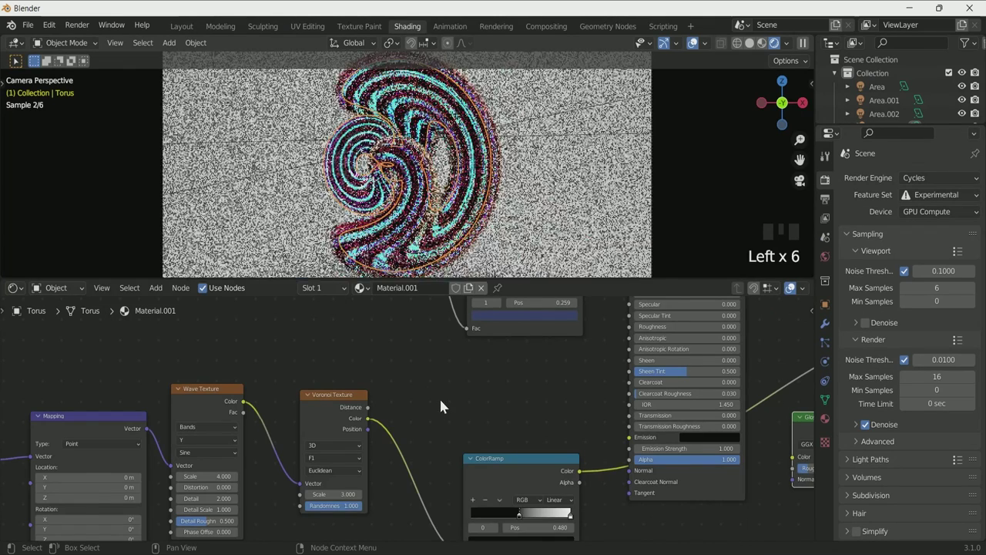
Return to the Shading workspace and undo the last change to the black stop of the displacement ColorRamp.
middle_drag(439, 397, 424, 349)
key(ctrl+z)
key(ctrl+z)
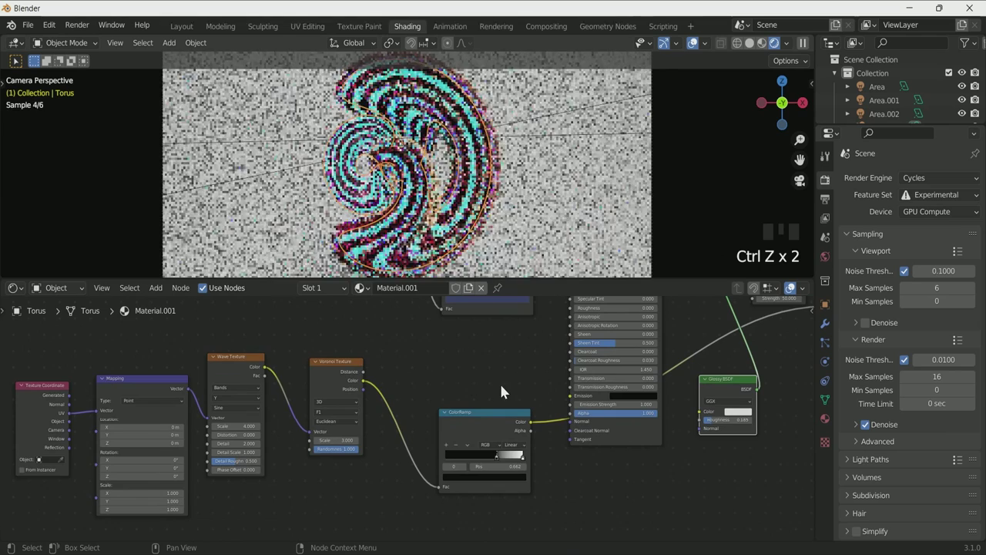
middle_drag(500, 381, 488, 371)
scroll(462, 221, up, 2)
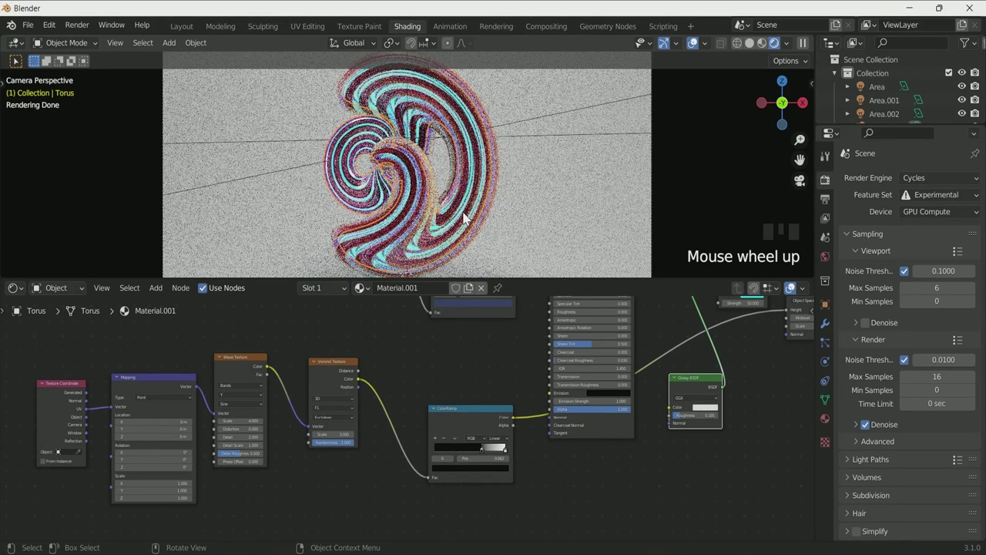
Set the final render's maximum samples to 64.
click(933, 377)
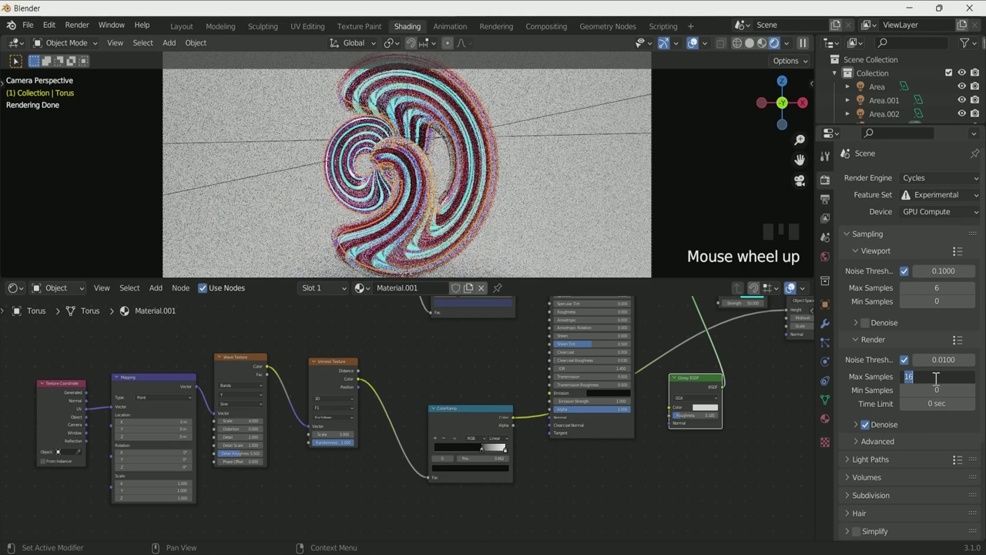
text(64)
key(Return)
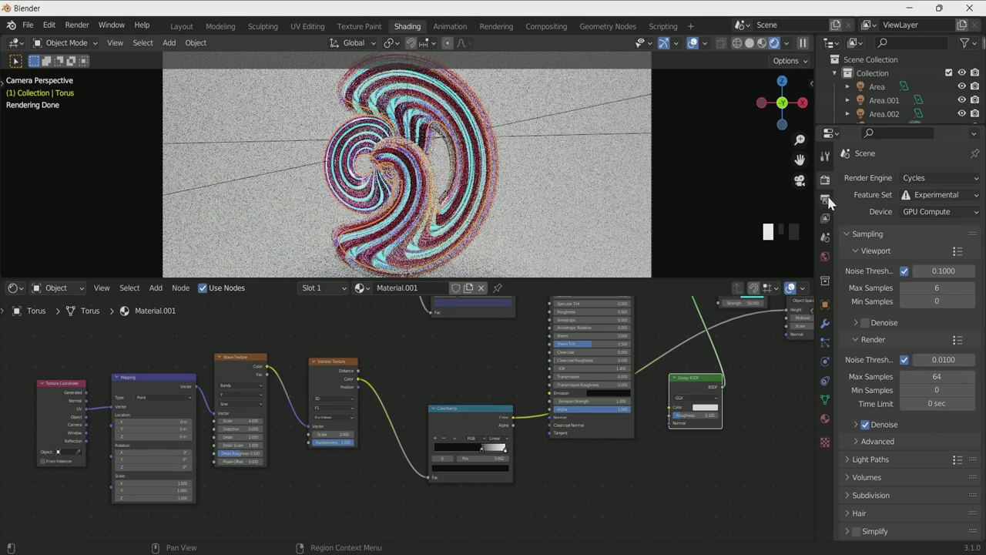
Set the Color Management look to High Contrast.
scroll(967, 464, down, 2)
scroll(967, 464, down, 3)
click(960, 535)
scroll(955, 500, down, 3)
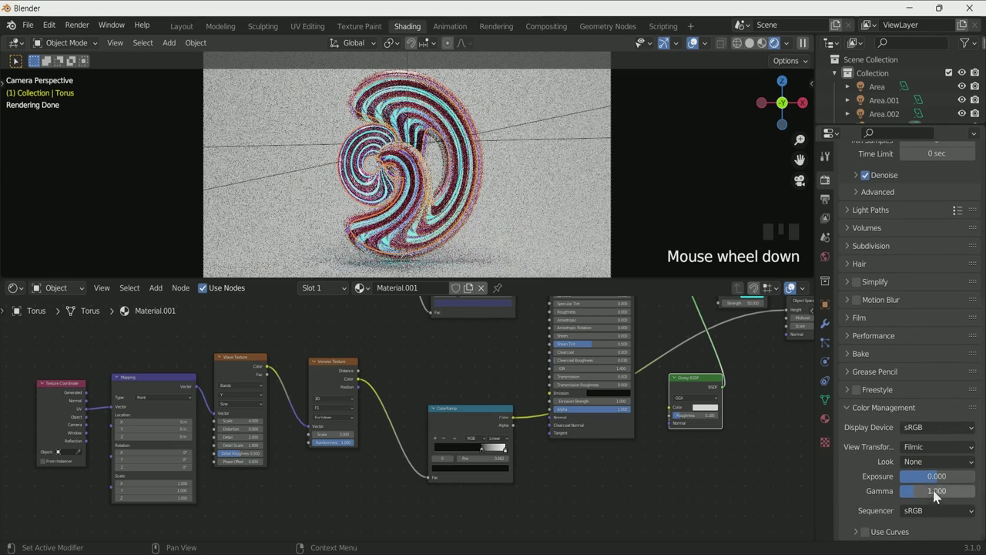
click(940, 460)
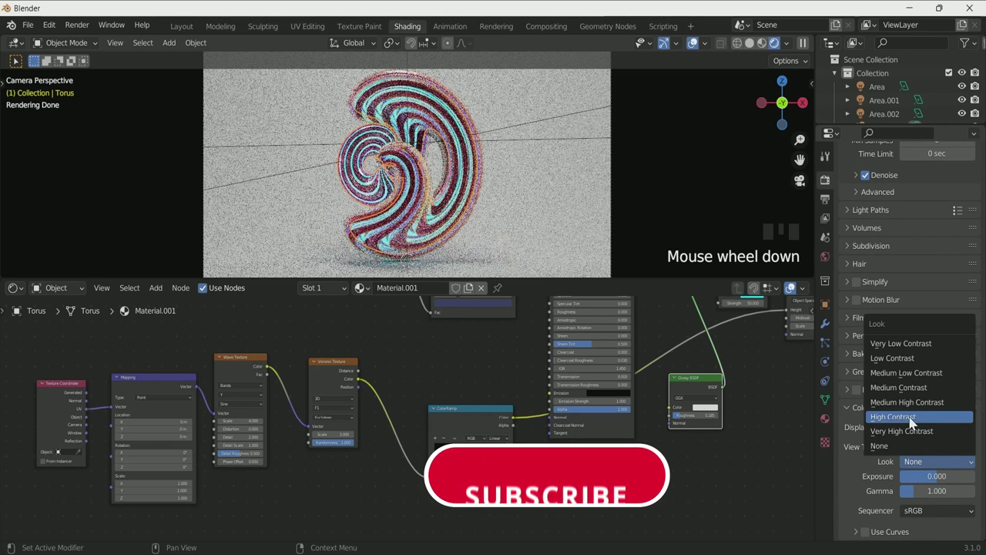
click(925, 417)
Select the backdrop plane and switch the viewport to Material Preview shading in camera view.
click(531, 234)
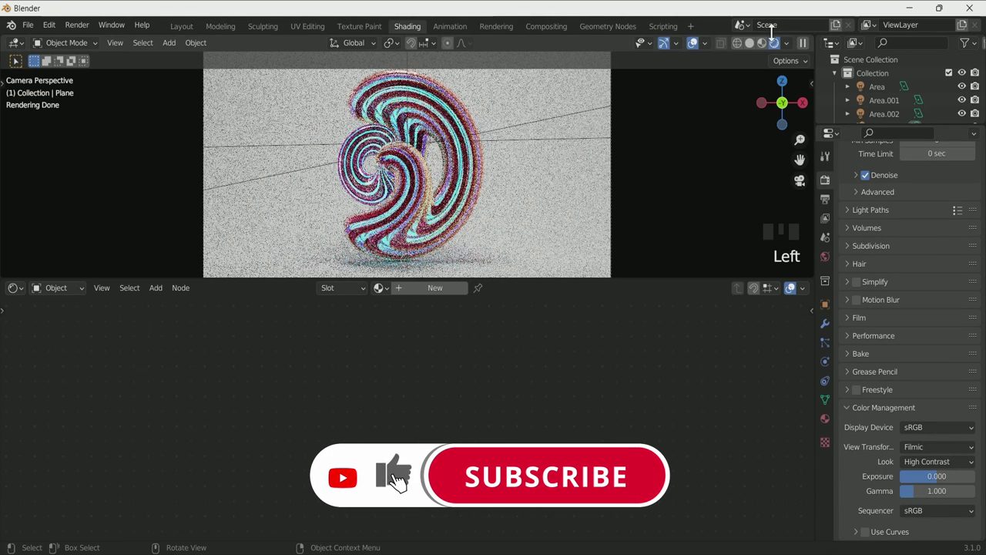
key(Left)
scroll(909, 115, down, 4)
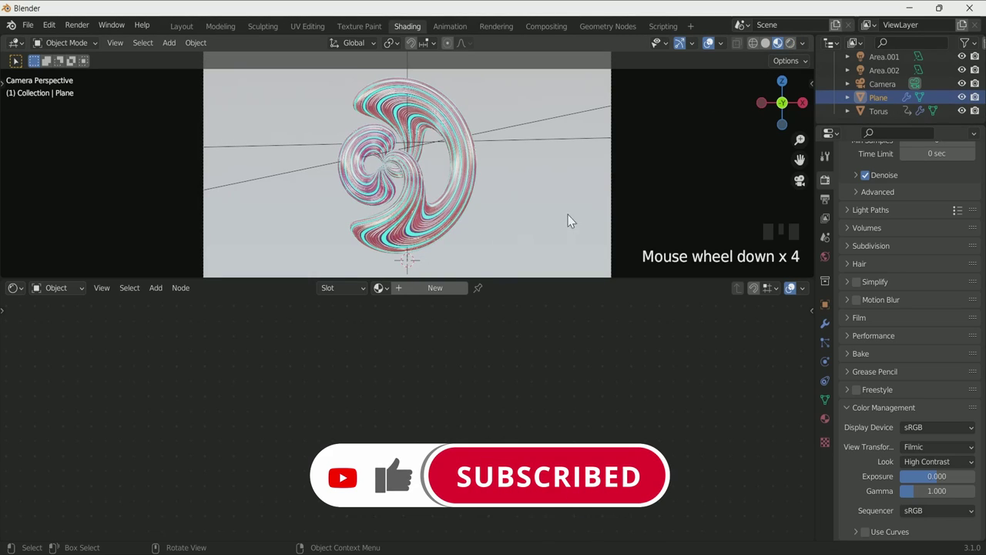
scroll(500, 233, down, 1)
scroll(501, 232, down, 3)
scroll(500, 232, up, 2)
key(KP_0)
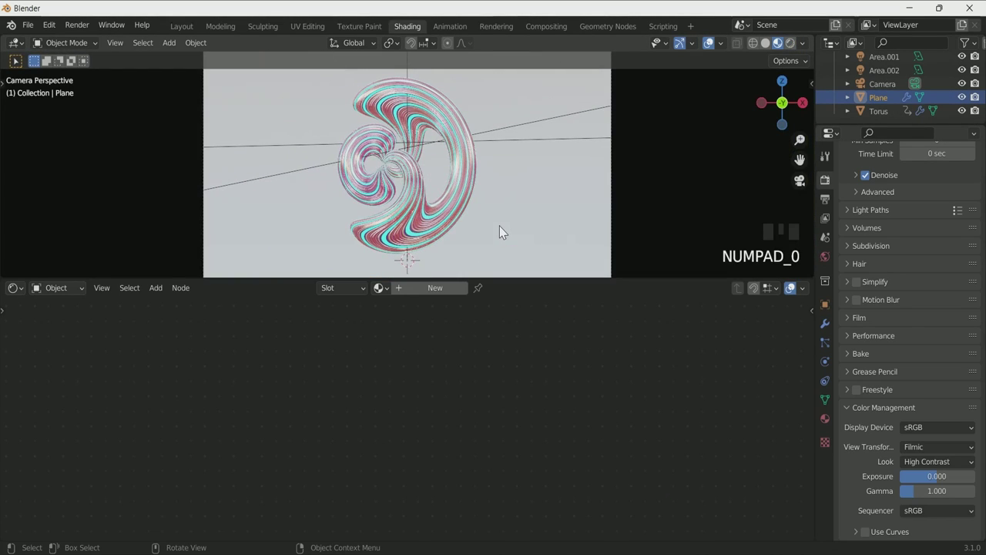
Create a new material for the backdrop plane and set its Principled BSDF roughness to 0.218.
click(428, 288)
click(428, 288)
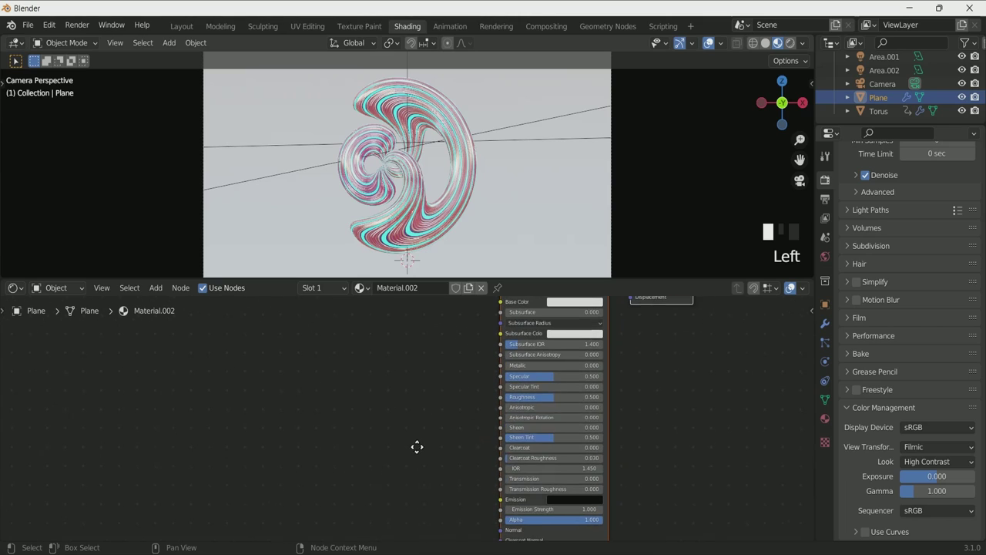
scroll(512, 396, up, 3)
mouse_move(553, 396)
mouse_down()
mouse_move(513, 396)
mouse_move(558, 392)
mouse_up()
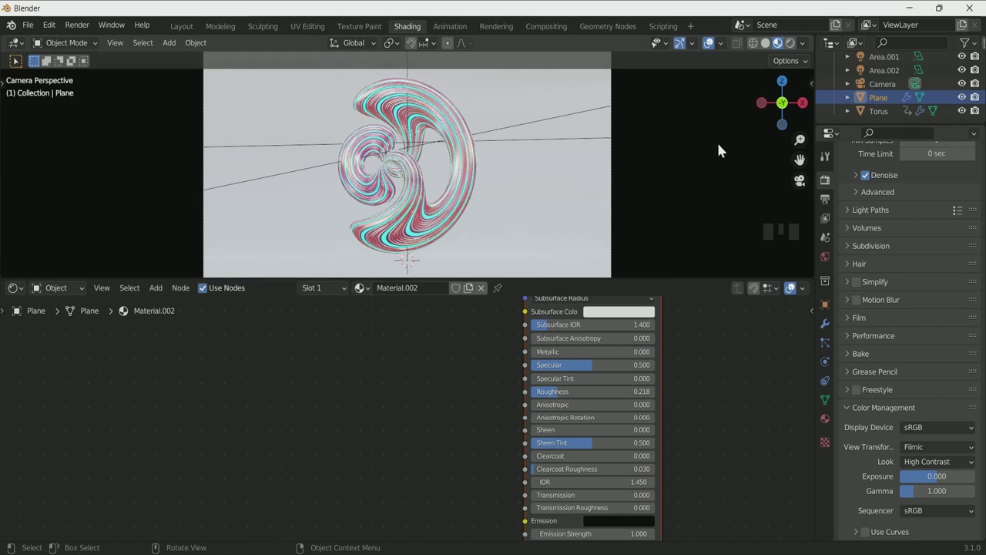
Lower the backdrop plane slightly along the global Z axis, beneath the torus.
middle_drag(580, 200, 601, 204)
scroll(621, 167, down, 5)
key(g)
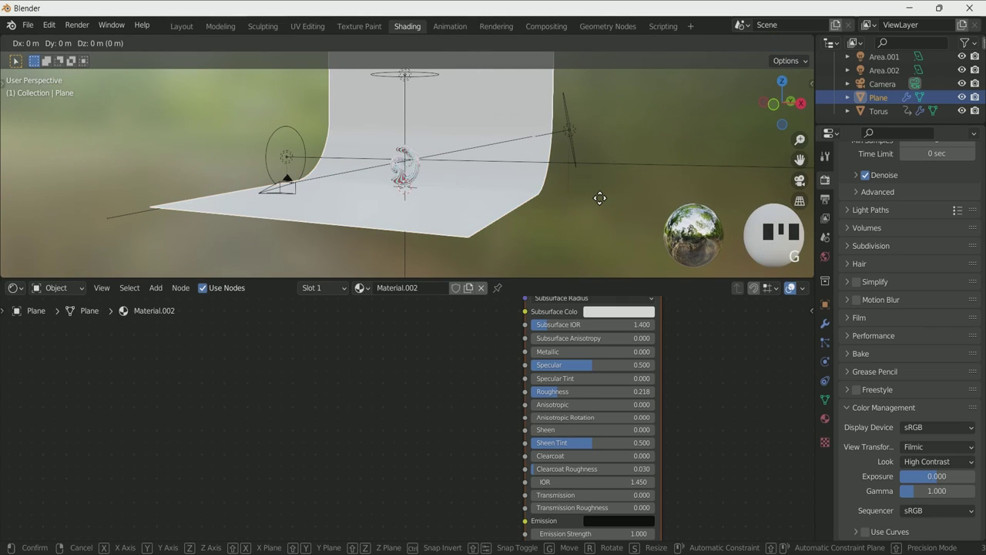
key(z)
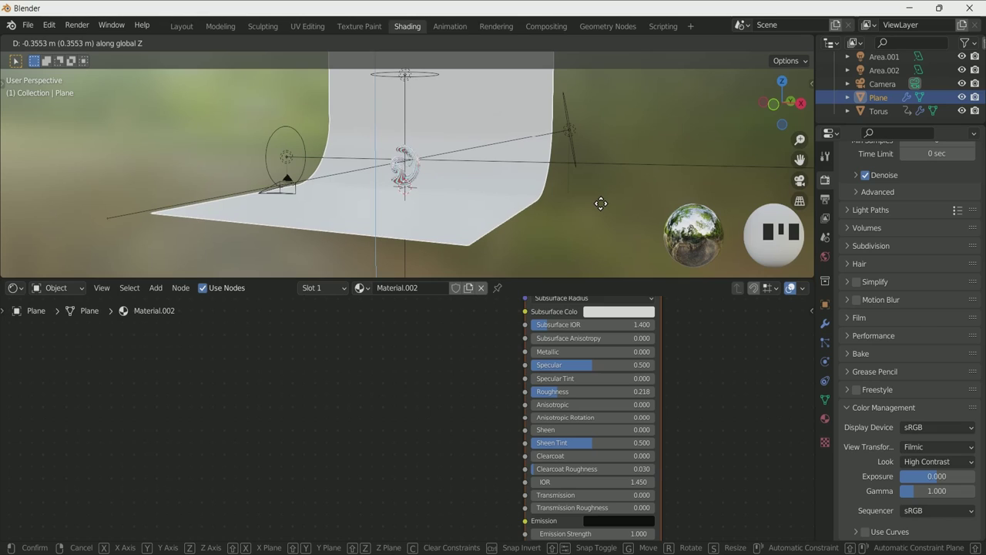
click(601, 205)
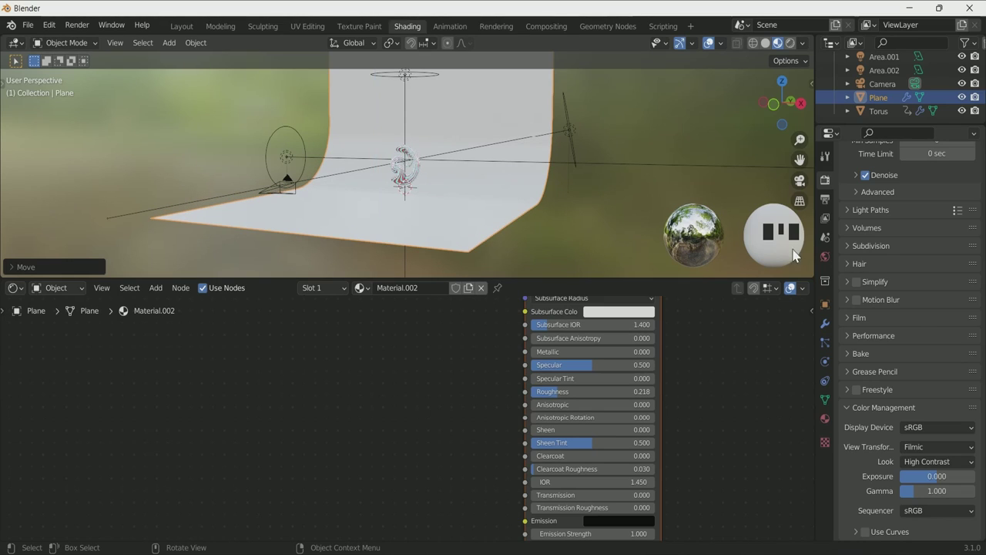
Render a still image of the current frame through the camera, inspect it, and close the render result.
click(825, 304)
key(KP_0)
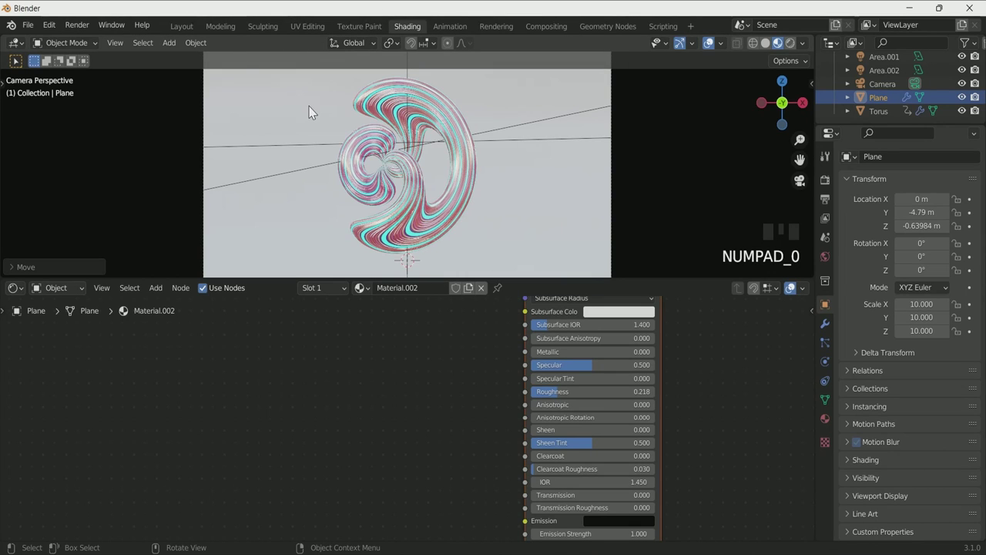
click(77, 25)
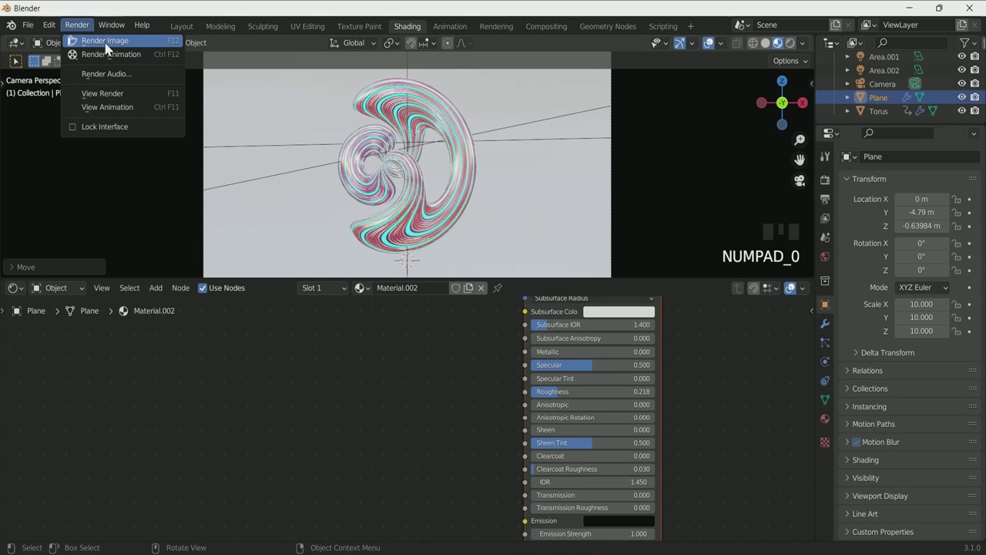
click(86, 38)
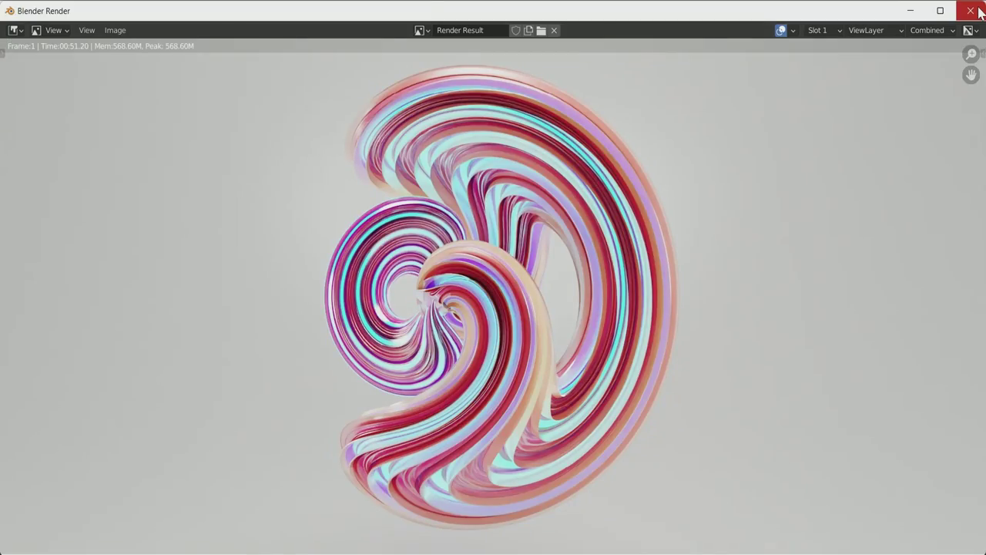
click(978, 11)
Enable compositing nodes for the scene and move the Composite node farther from Render Layers.
click(552, 25)
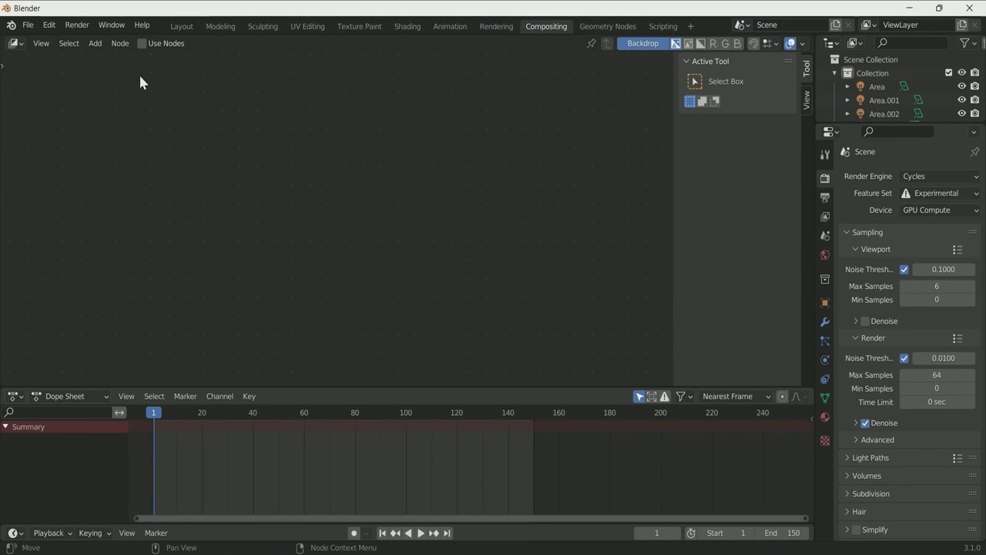
click(142, 44)
scroll(443, 300, up, 1)
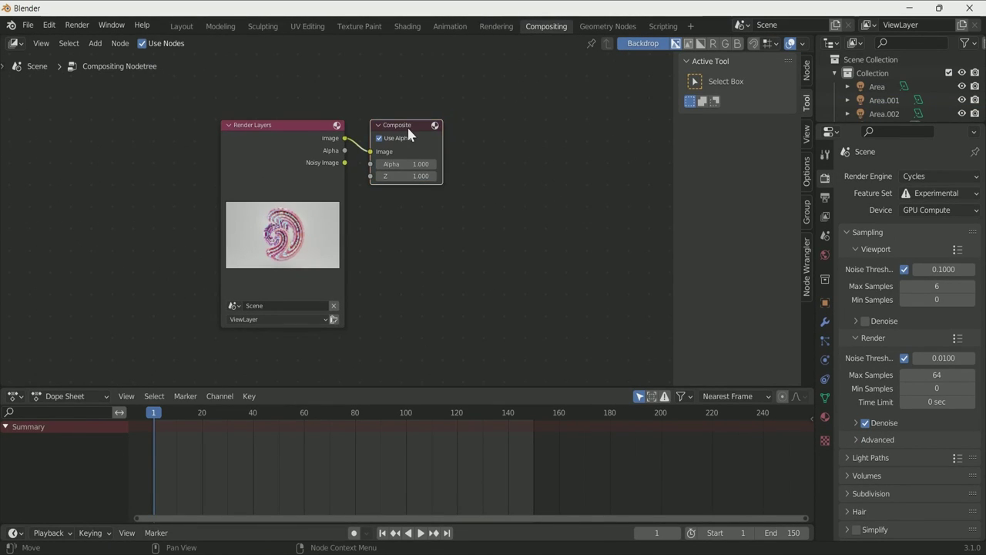
drag(407, 125, 562, 131)
Add a Viewer node below Composite, feed it the Render Layers image, and join both output links with a reroute.
key(shift+a)
text(v)
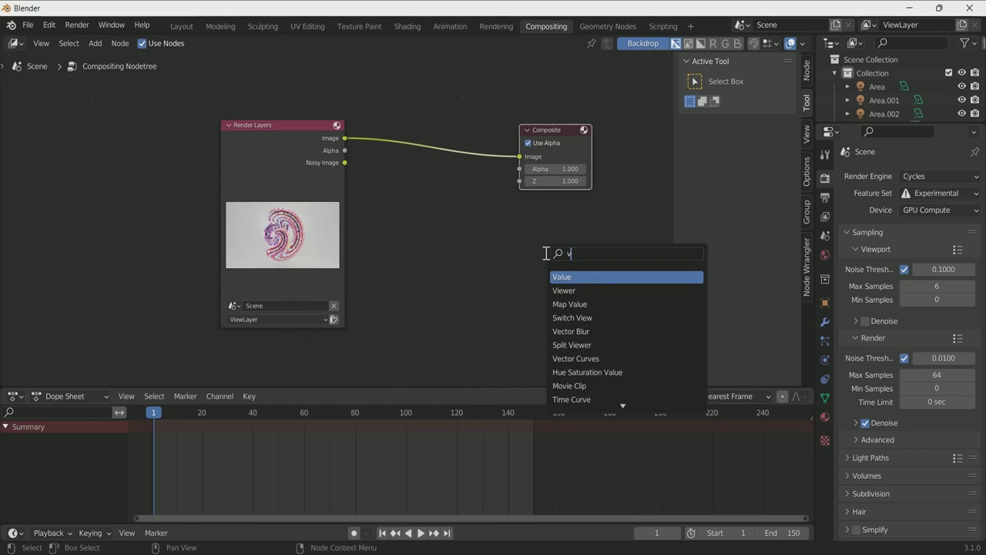
text(ie)
key(Return)
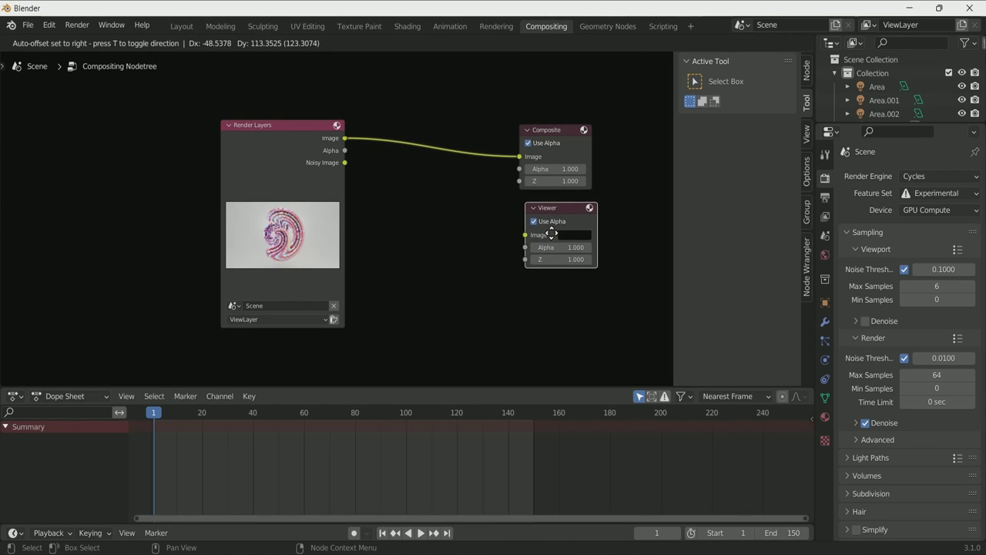
click(577, 233)
drag(345, 139, 524, 234)
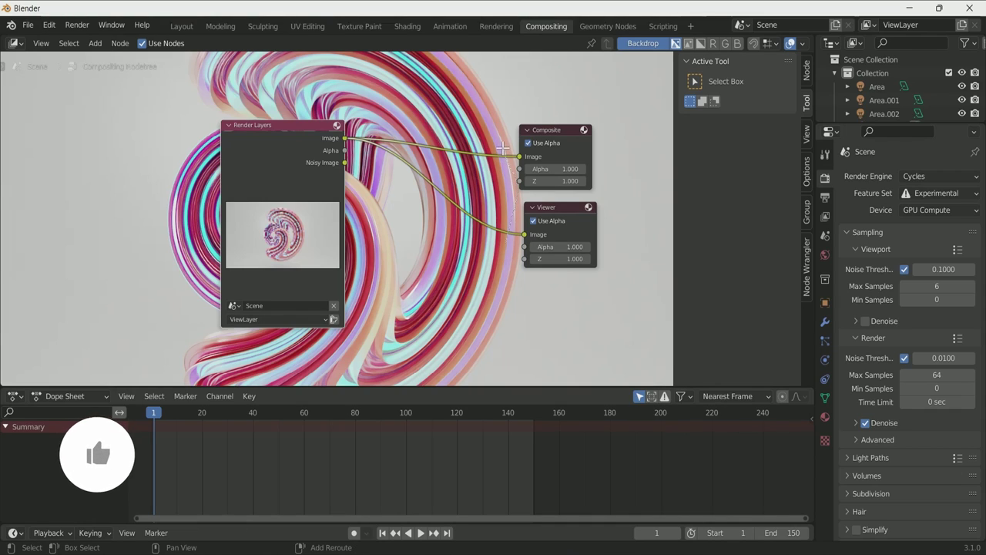
shift+right_drag(506, 243, 501, 144)
Move Render Layers away from the outputs and insert a Glare node on its image link.
drag(312, 125, 139, 130)
key(shift+a)
click(238, 175)
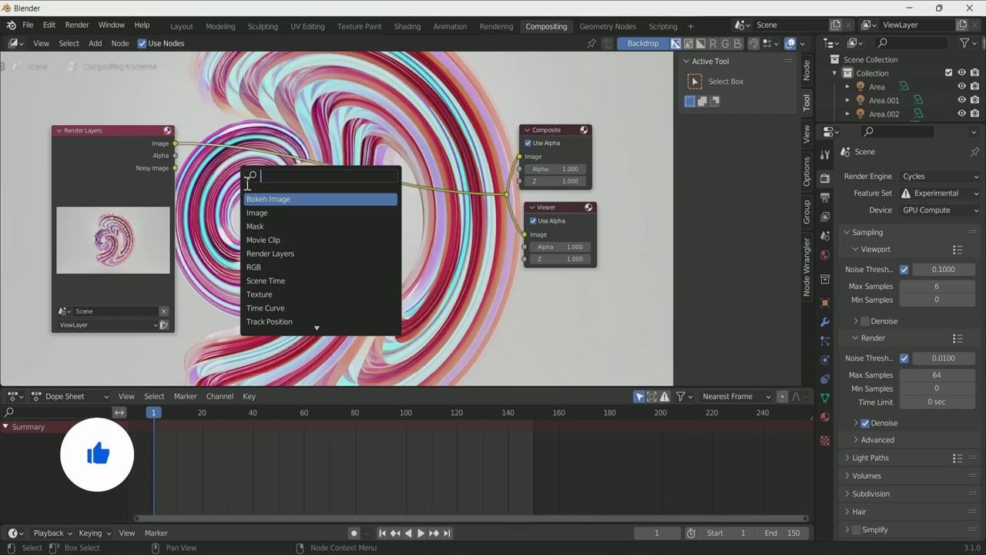
text(g)
click(275, 199)
click(245, 160)
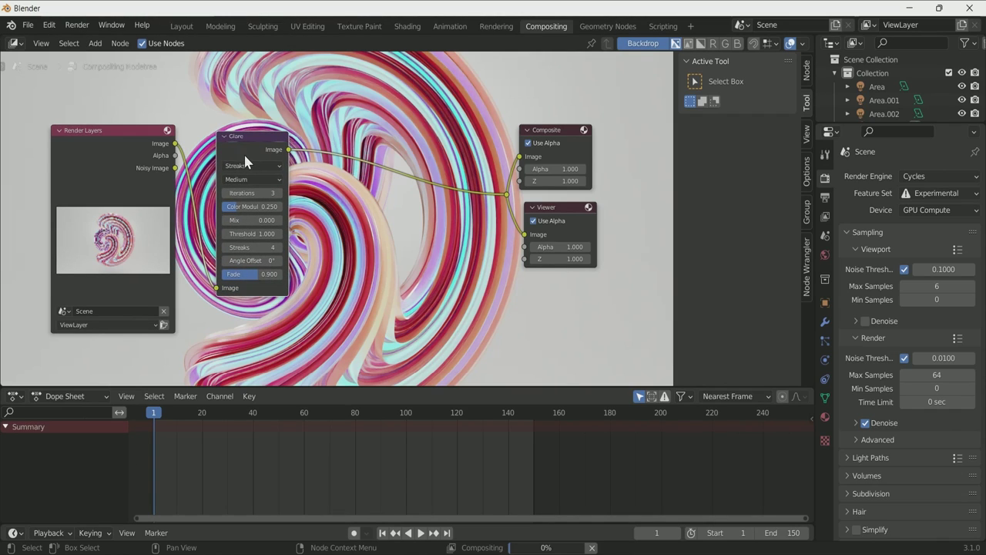
Set the Glare node's type to Fog Glow and its quality to High.
click(259, 168)
click(268, 195)
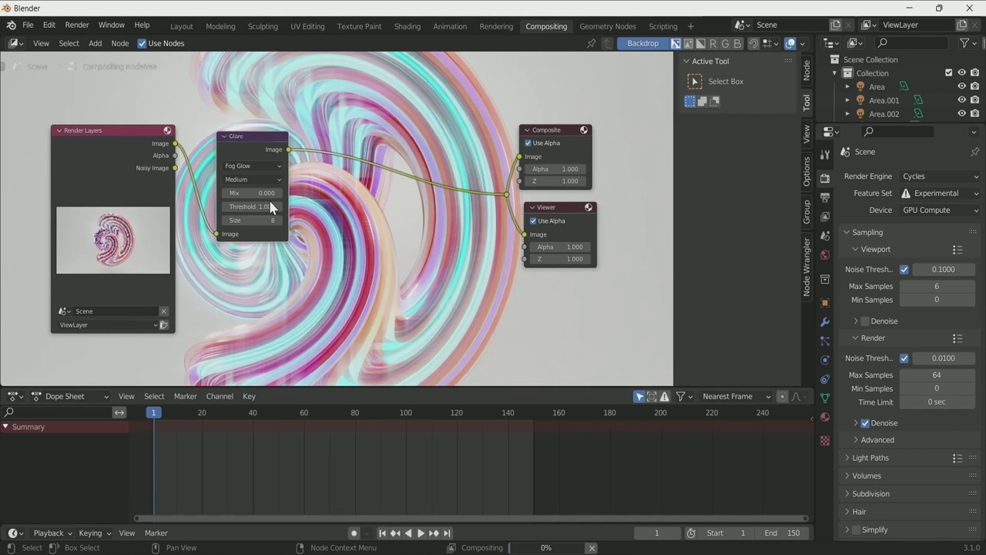
click(260, 180)
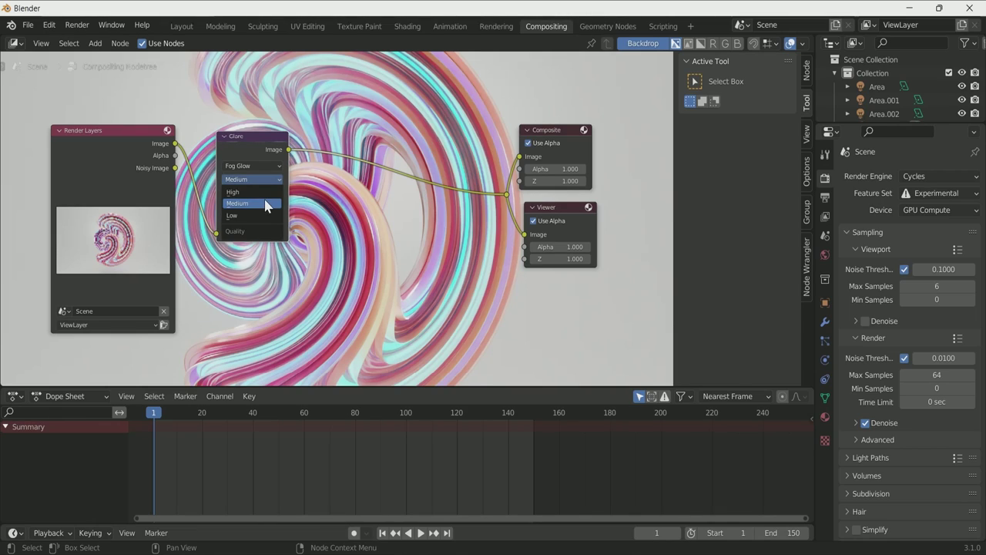
click(260, 191)
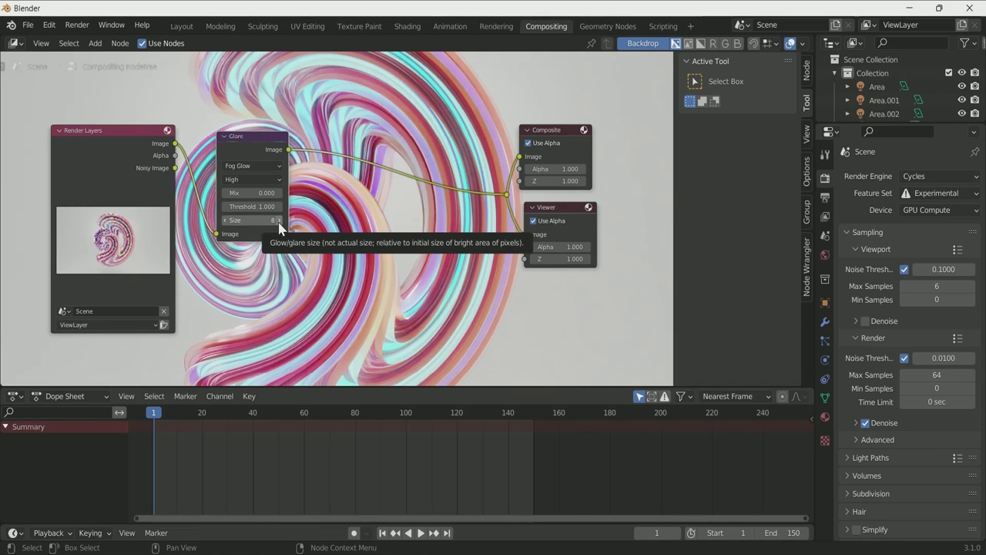
Try a larger glare size, restore it to 8, and set the Glare threshold to 0.800.
click(279, 221)
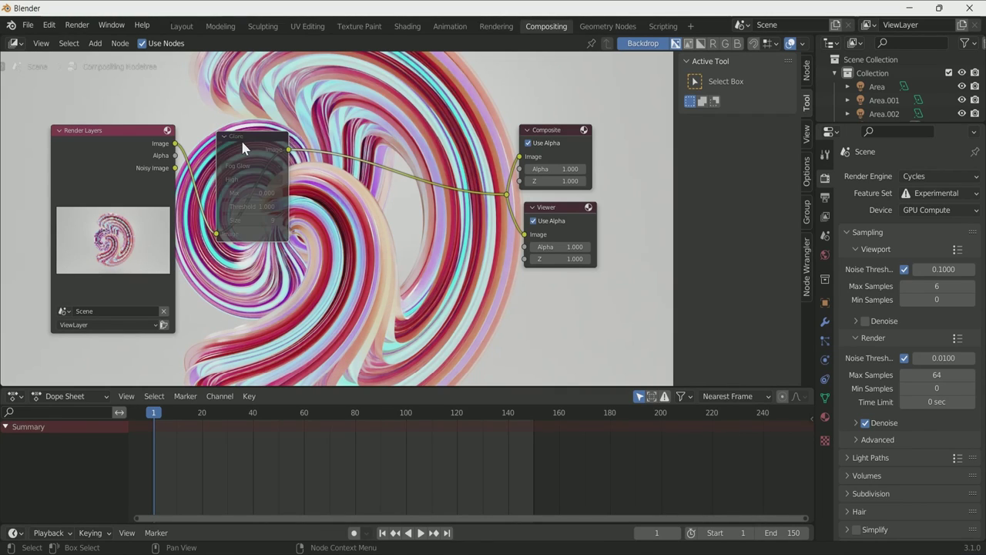
click(225, 220)
click(224, 207)
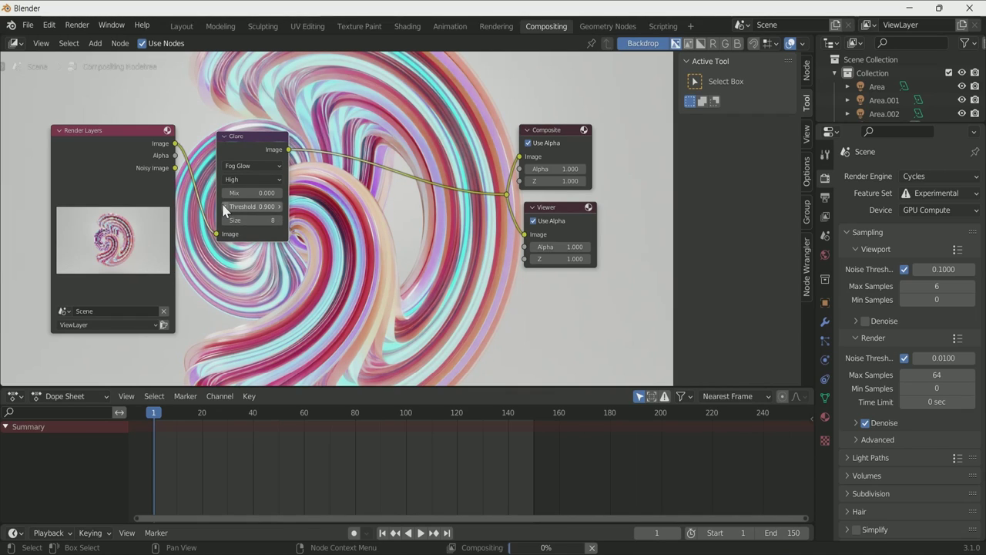
click(225, 207)
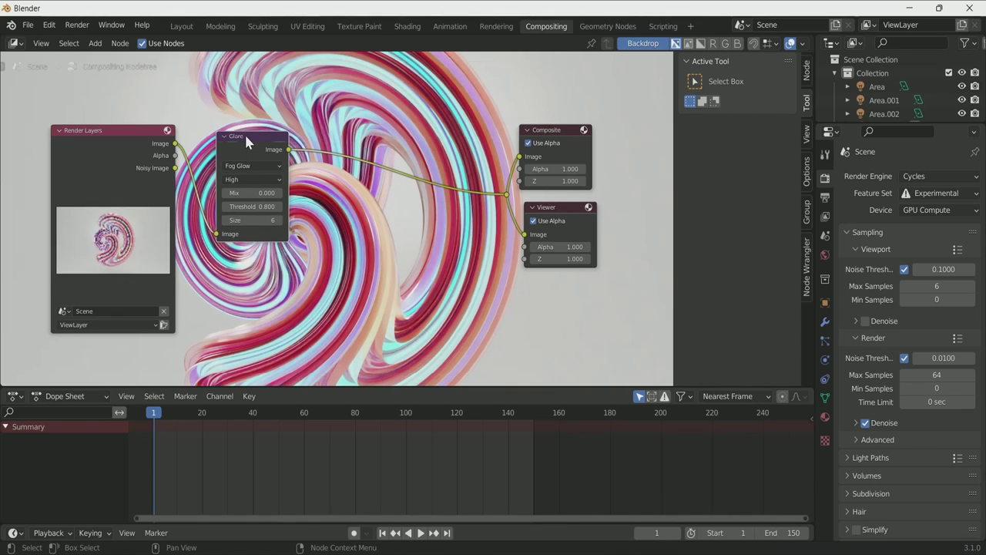
Mute and unmute the Glare node to compare the composited image with and without the fog glow.
key(m)
key(m)
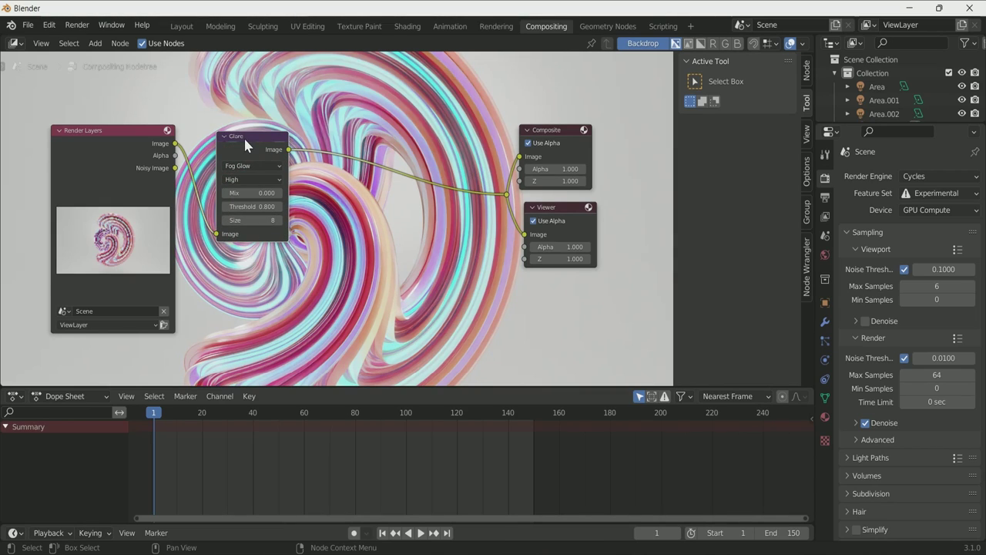
key(m)
key(m)
scroll(316, 231, down, 1)
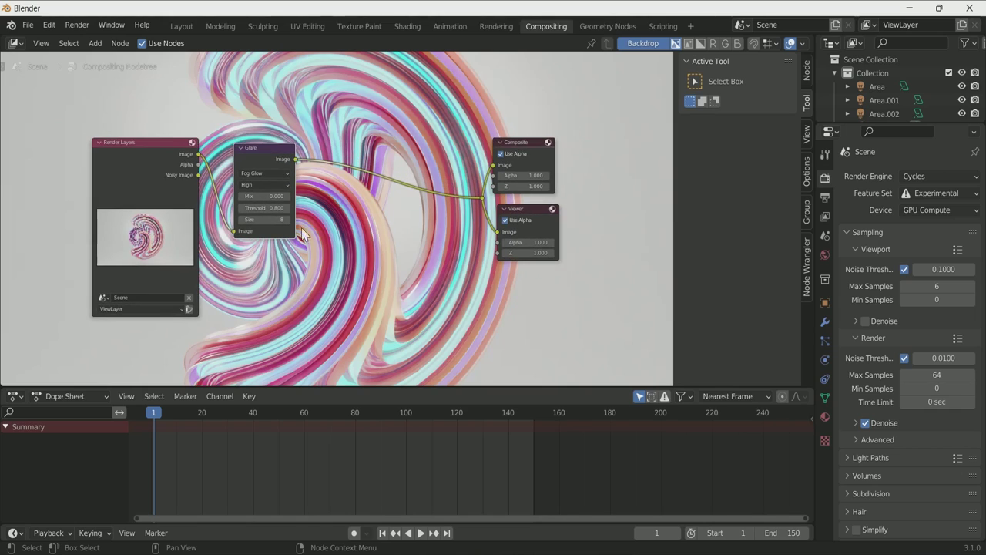
Return to the Layout workspace and view the scene through the camera.
click(188, 26)
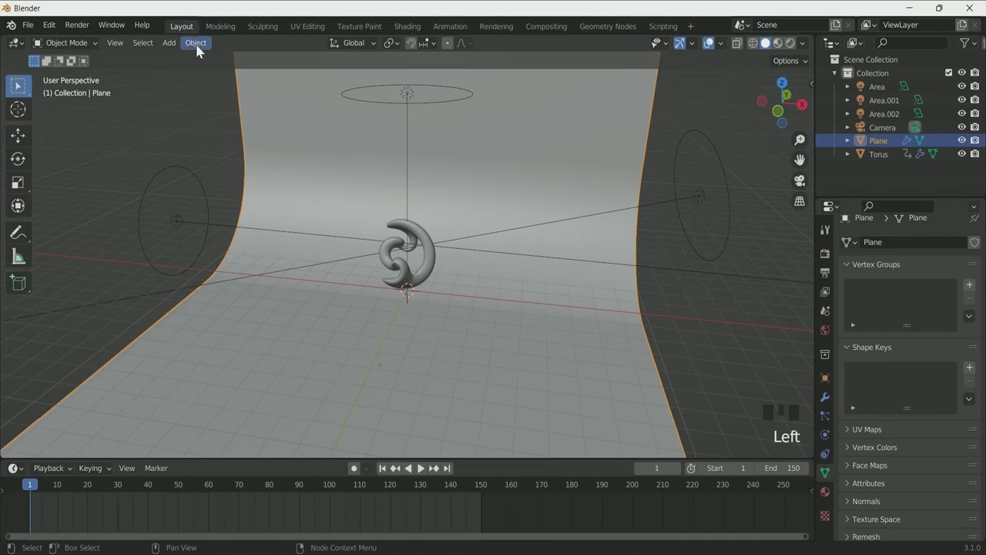
key(KP_0)
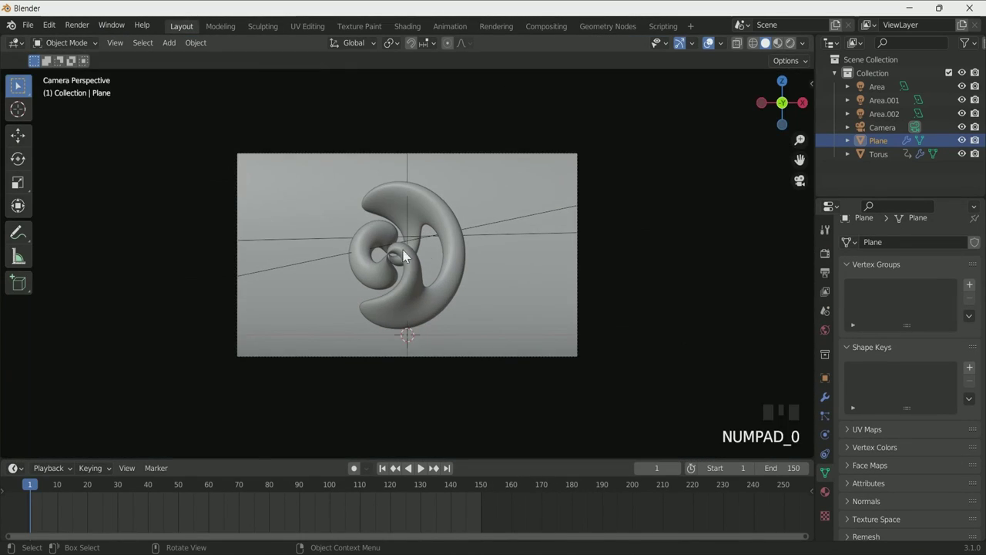